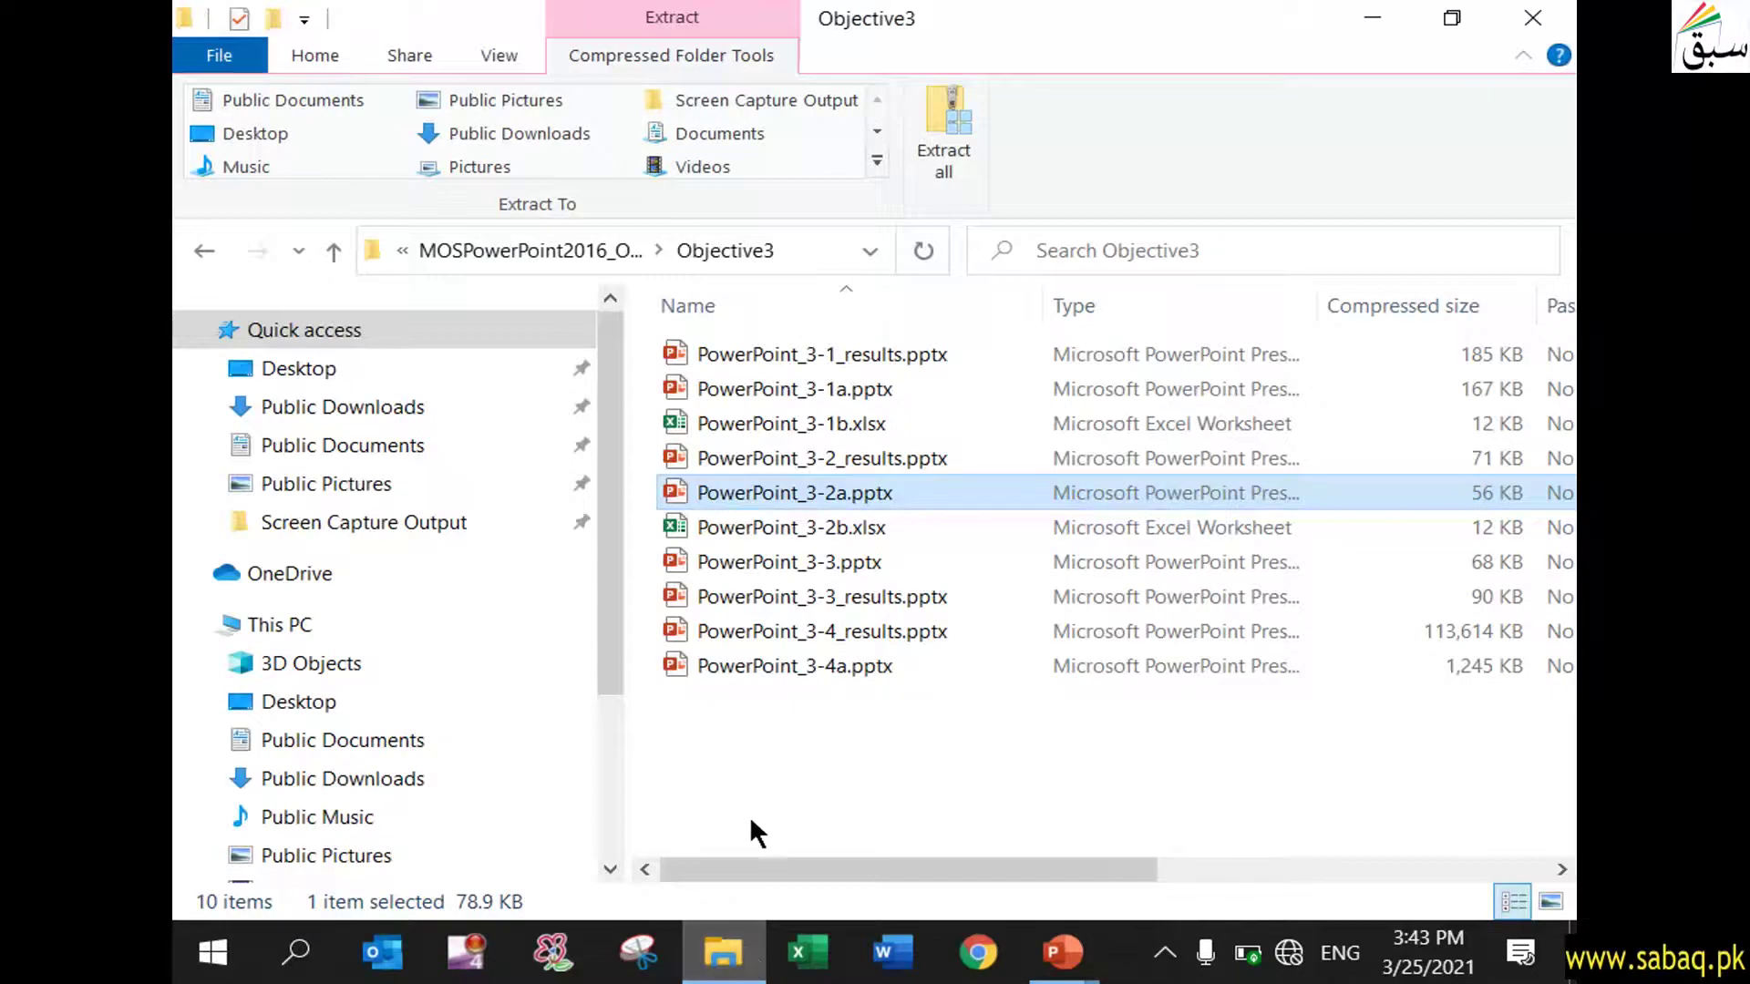
Step: Open the PowerPoint_3-2b.xlsx workbook from the Objective3 folder and enable it for editing
left_click(755, 949)
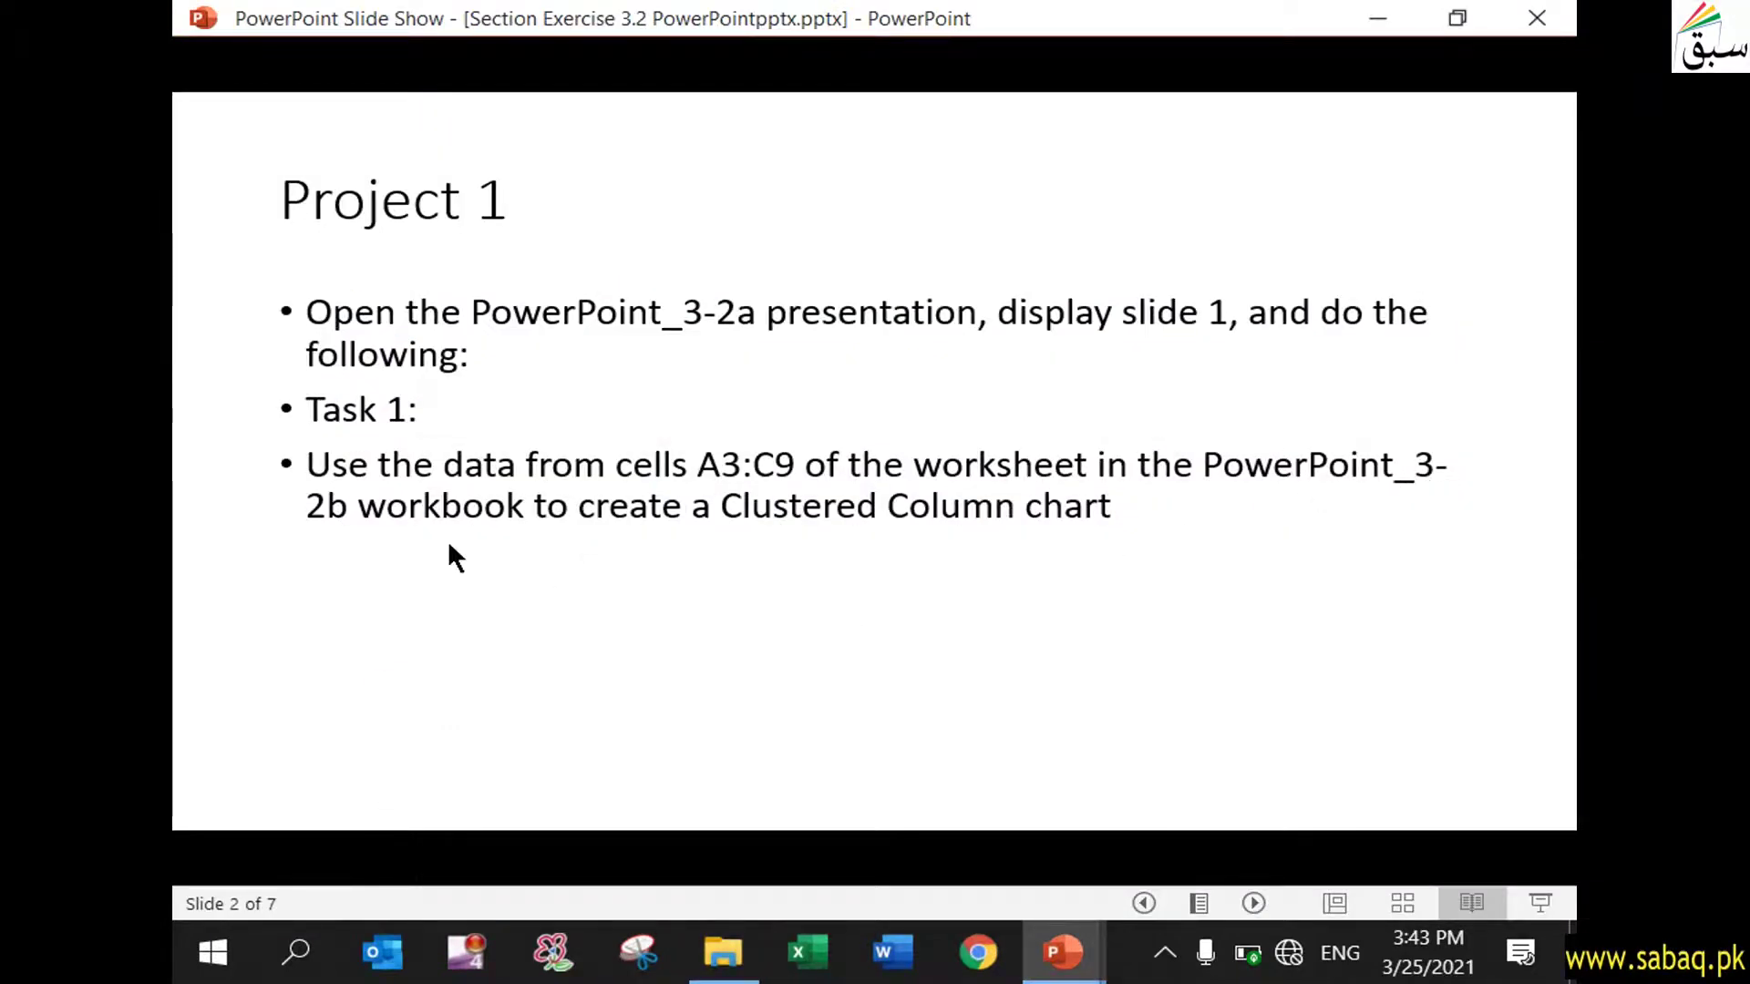
left_click(723, 953)
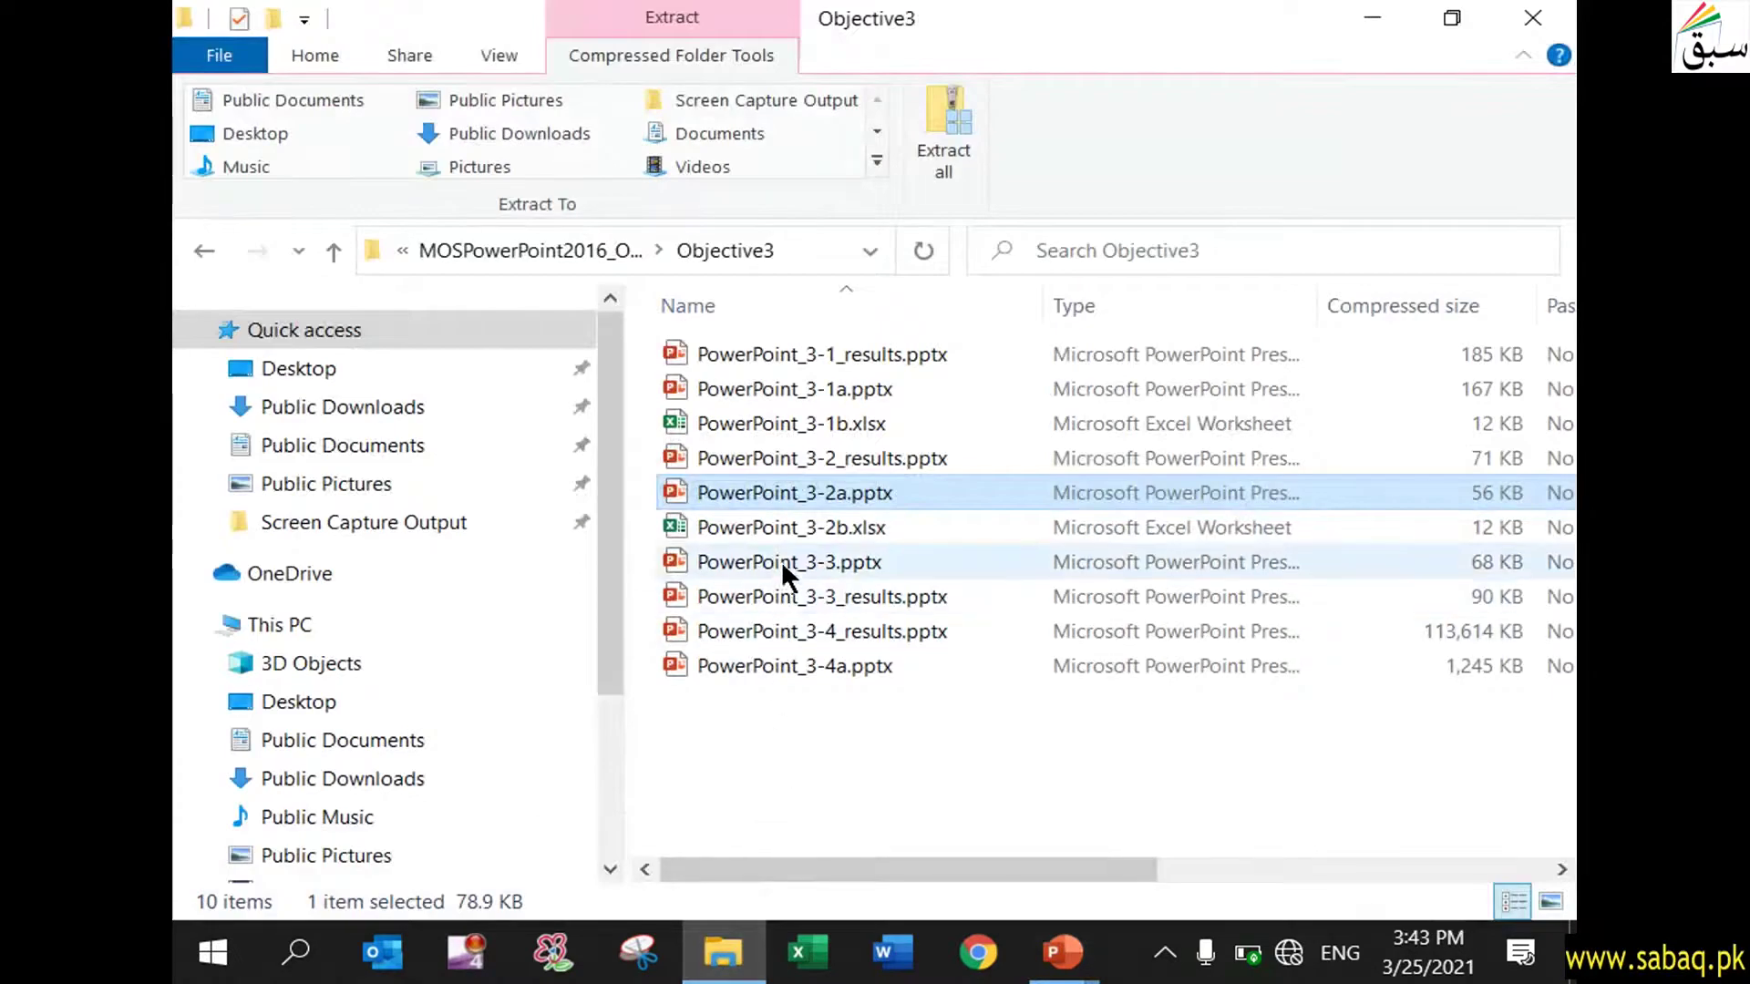
left_click(786, 532)
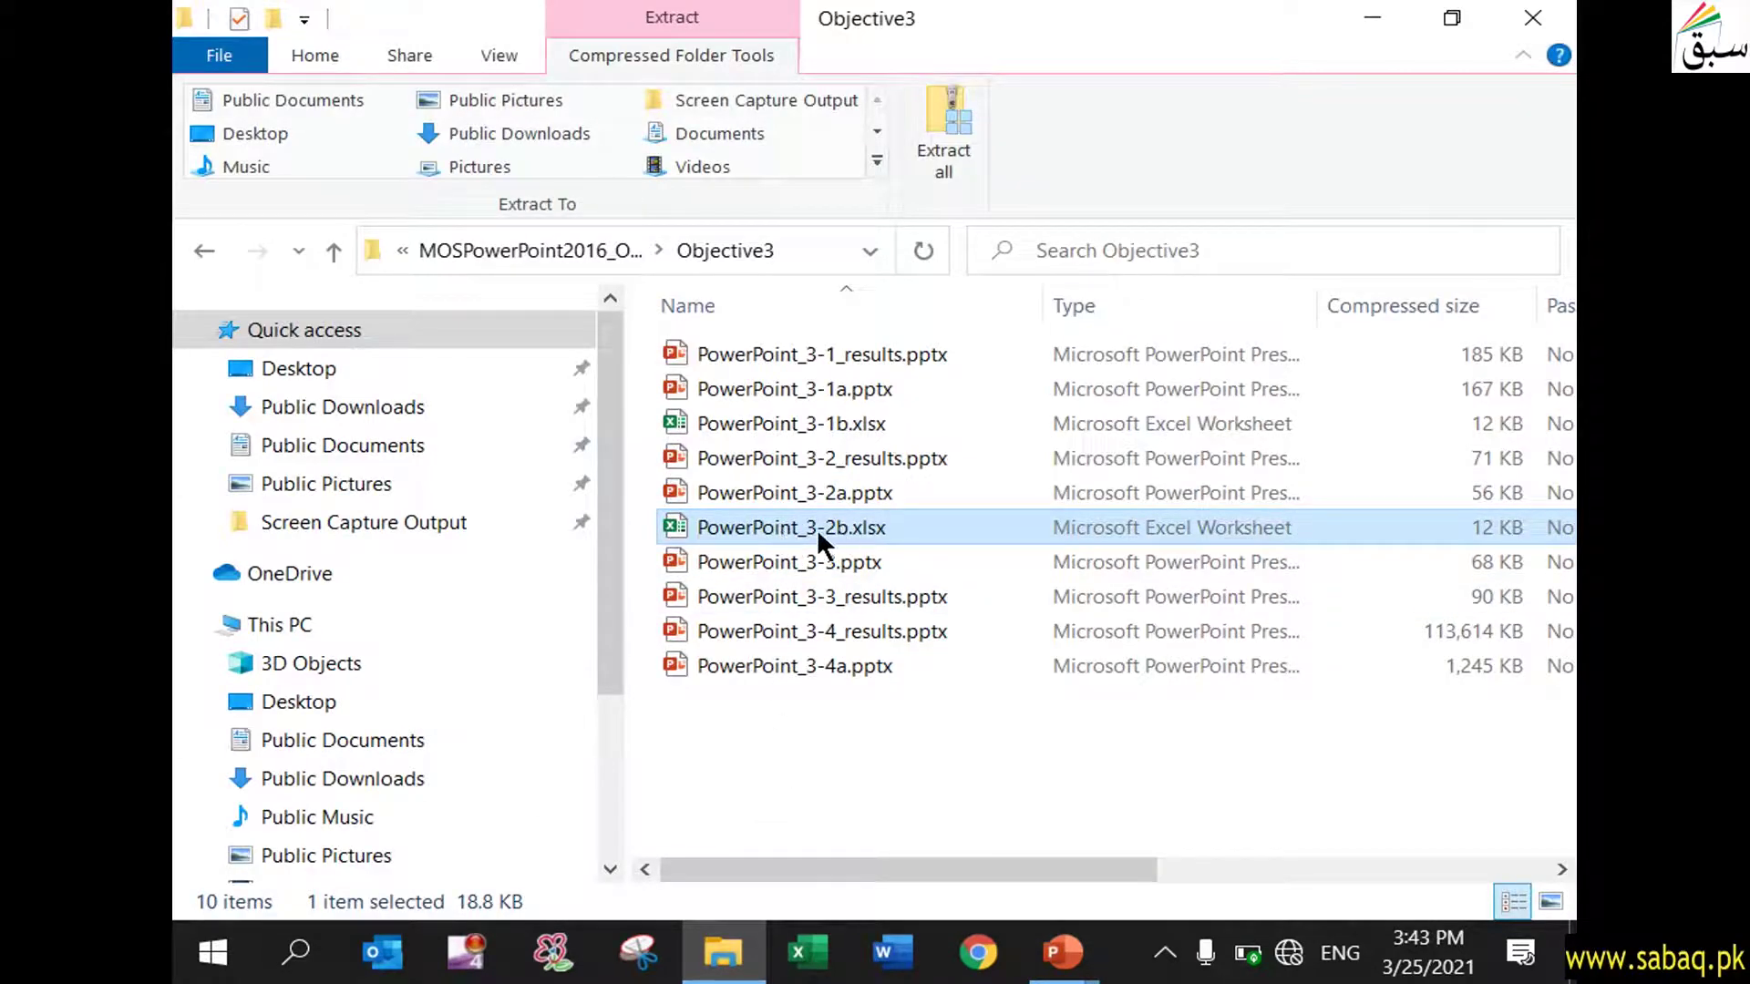
double_click(817, 528)
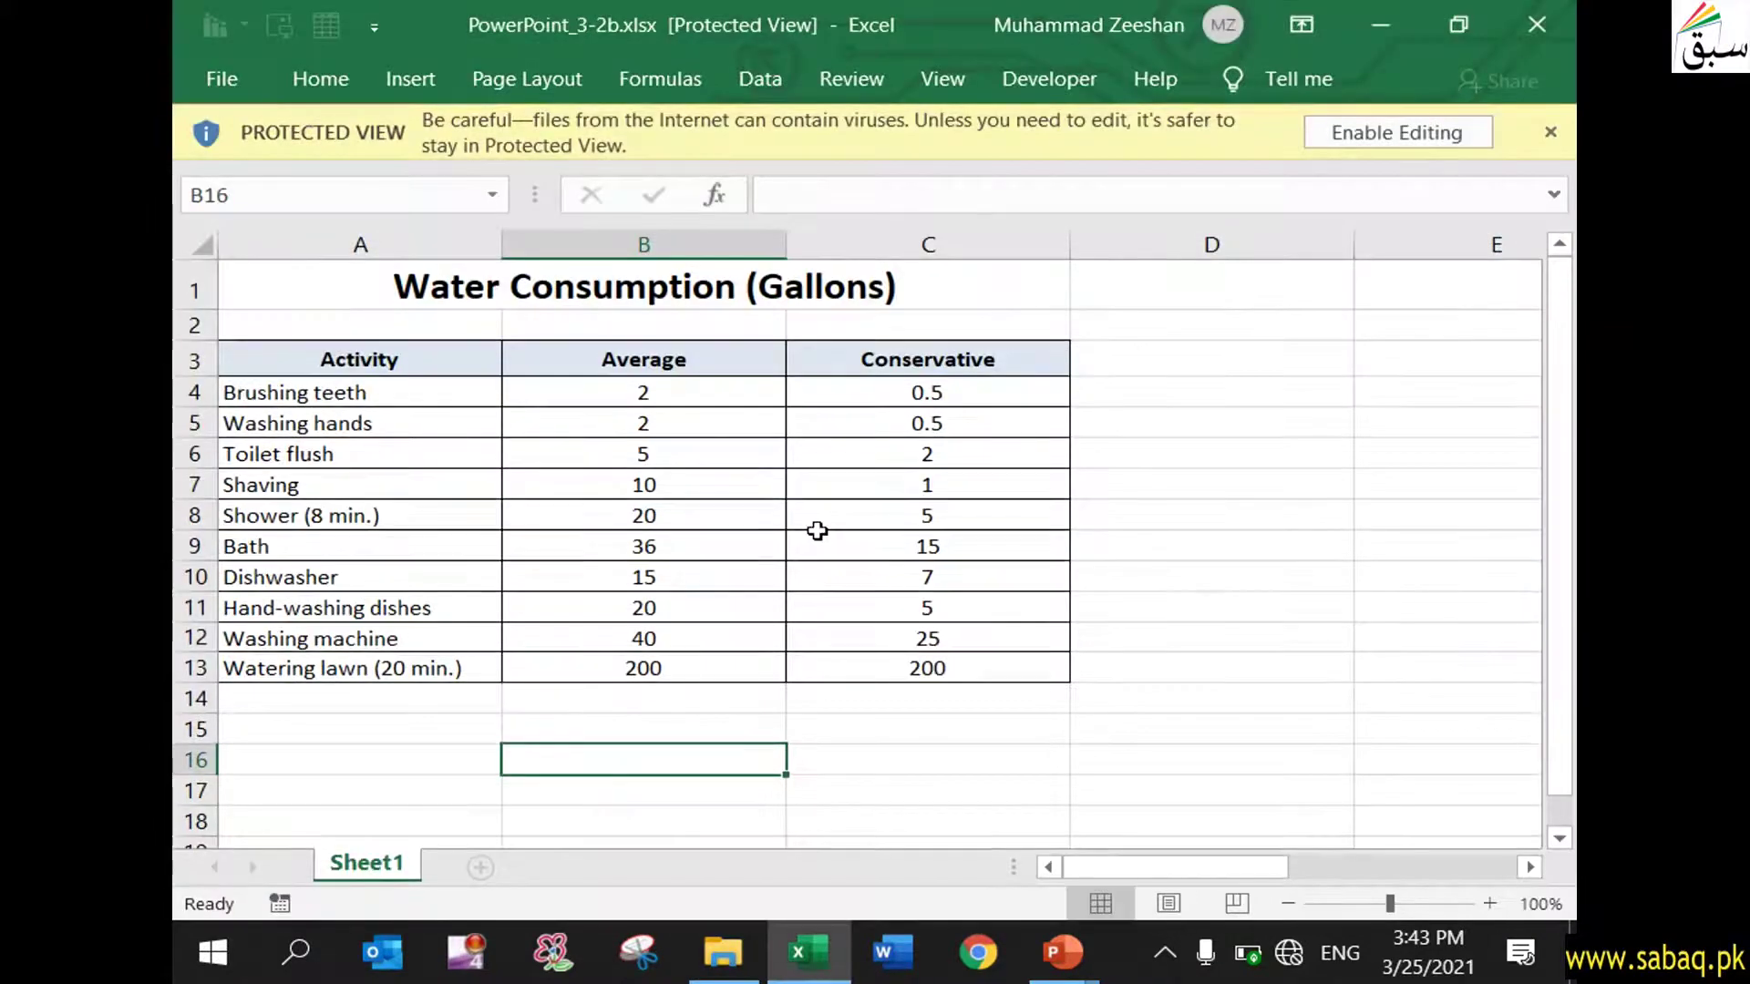
left_click(1402, 135)
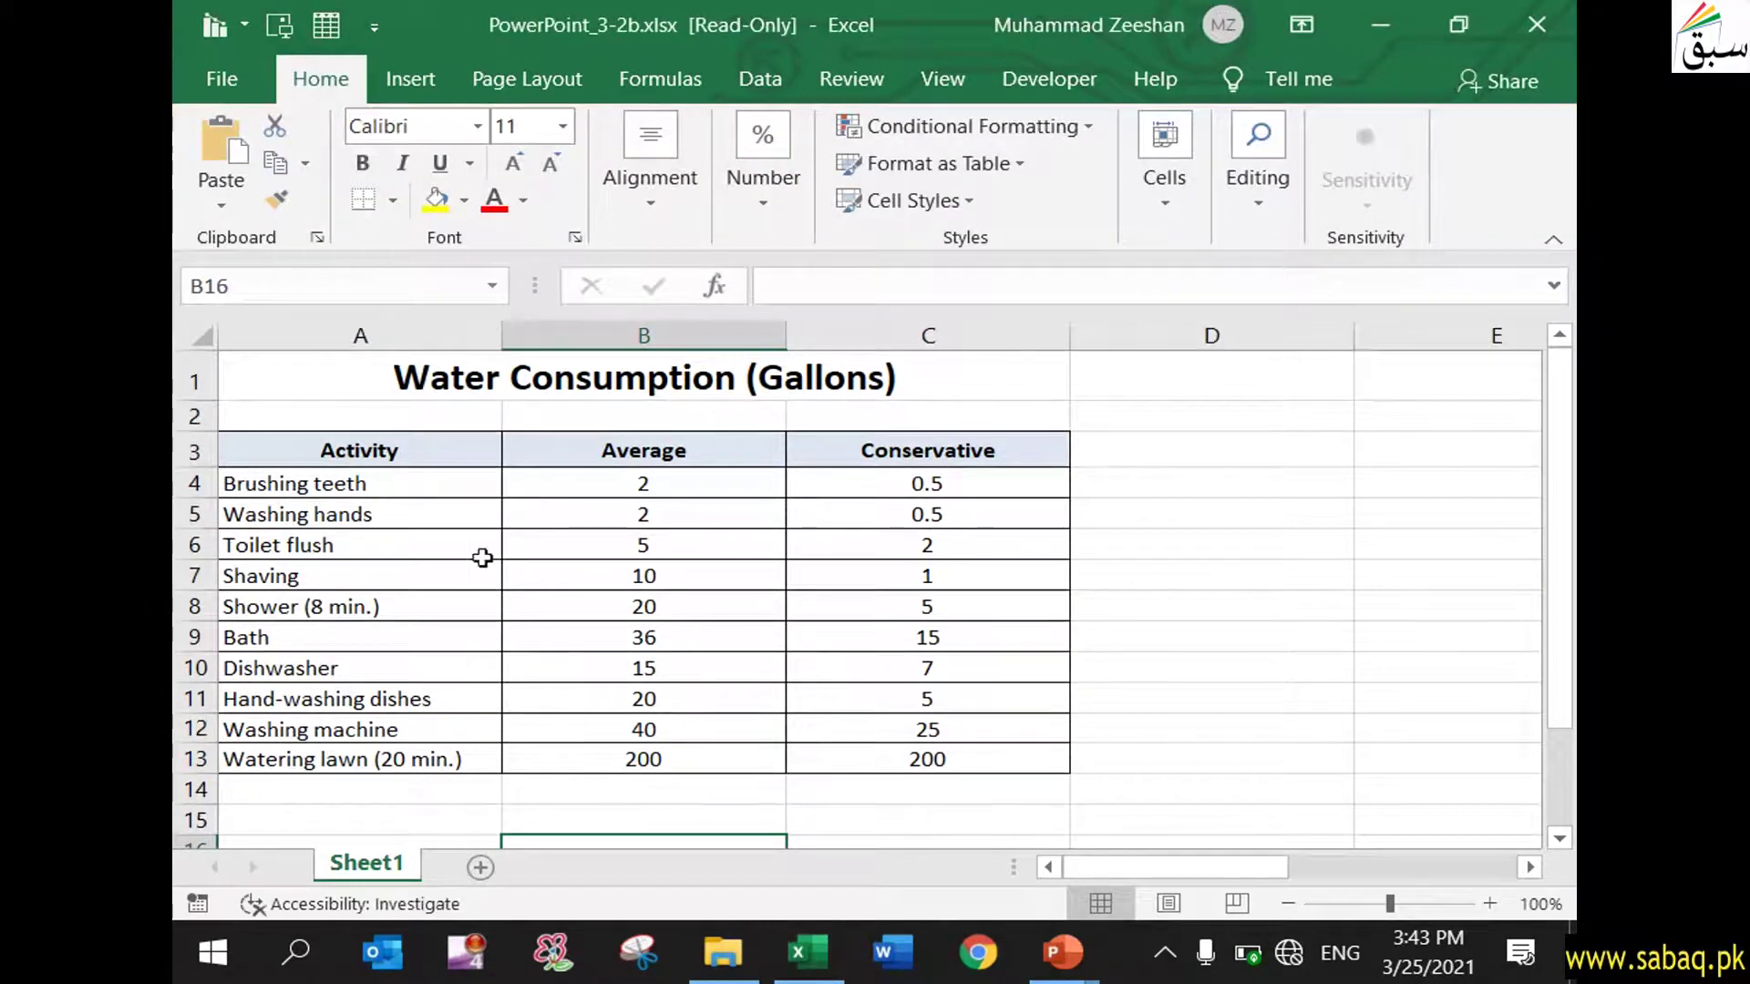
Step: Copy cells A3:C9 of the water consumption table and close the workbook
left_click(388, 450)
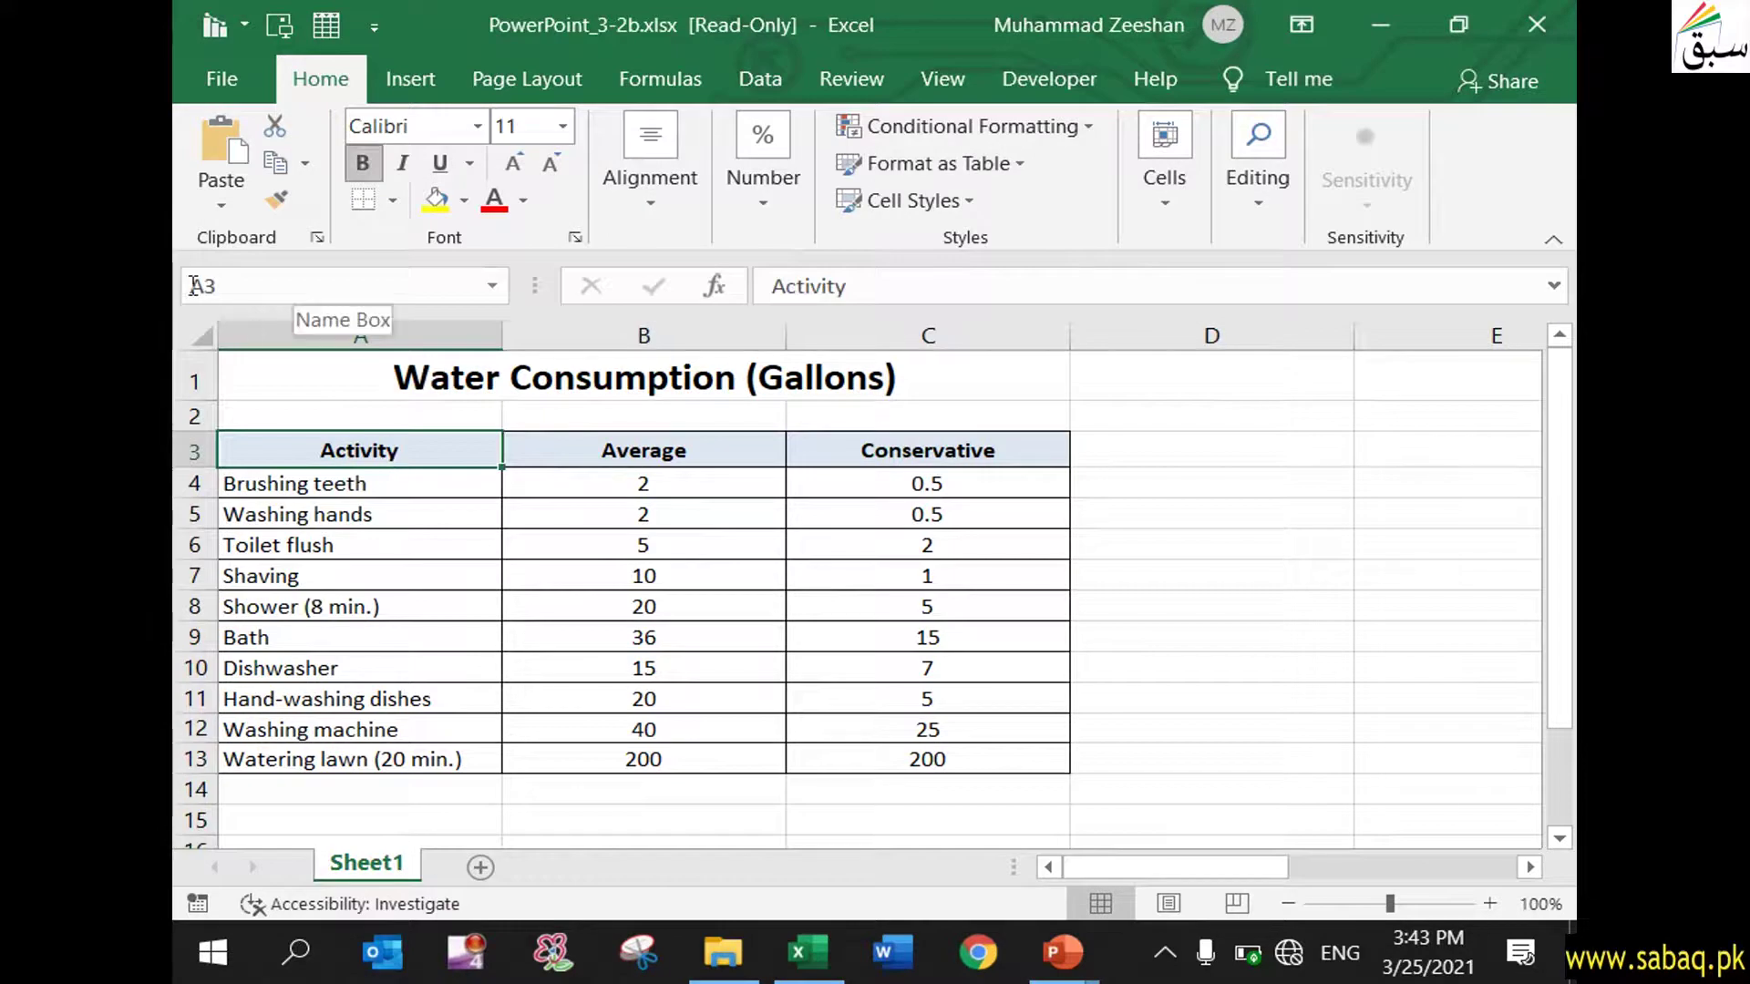
left_click(911, 637)
left_click_drag(433, 464, 868, 648)
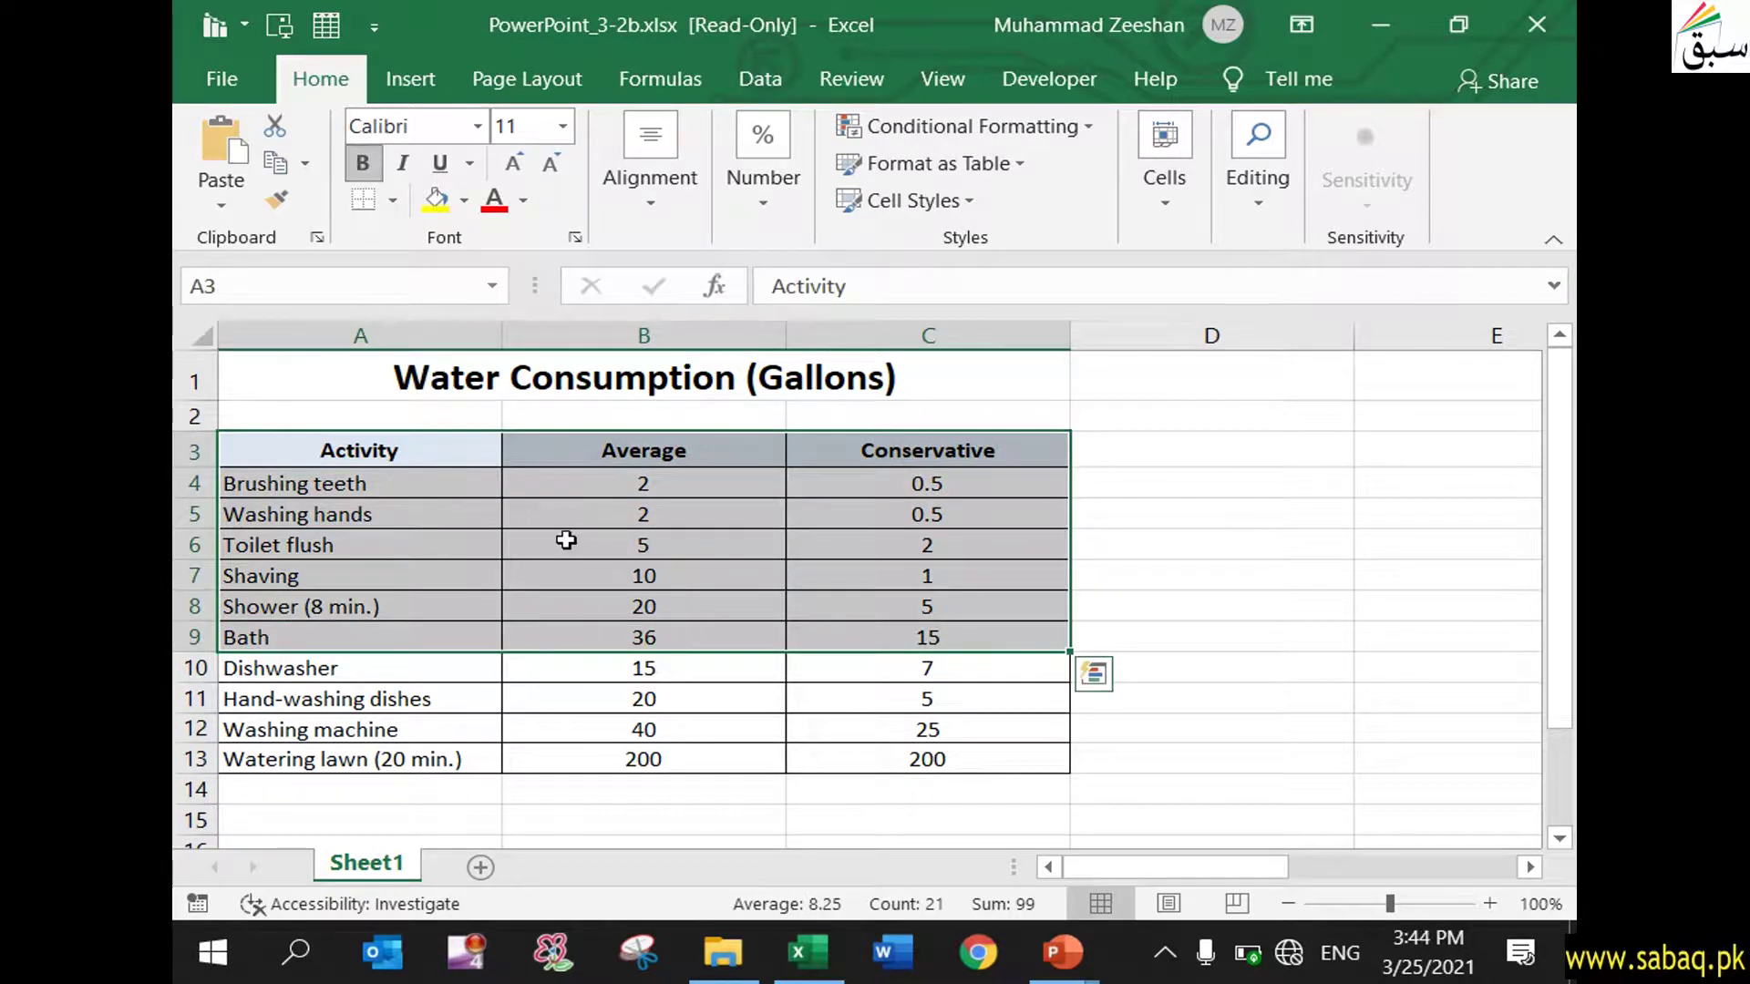
right_click(454, 480)
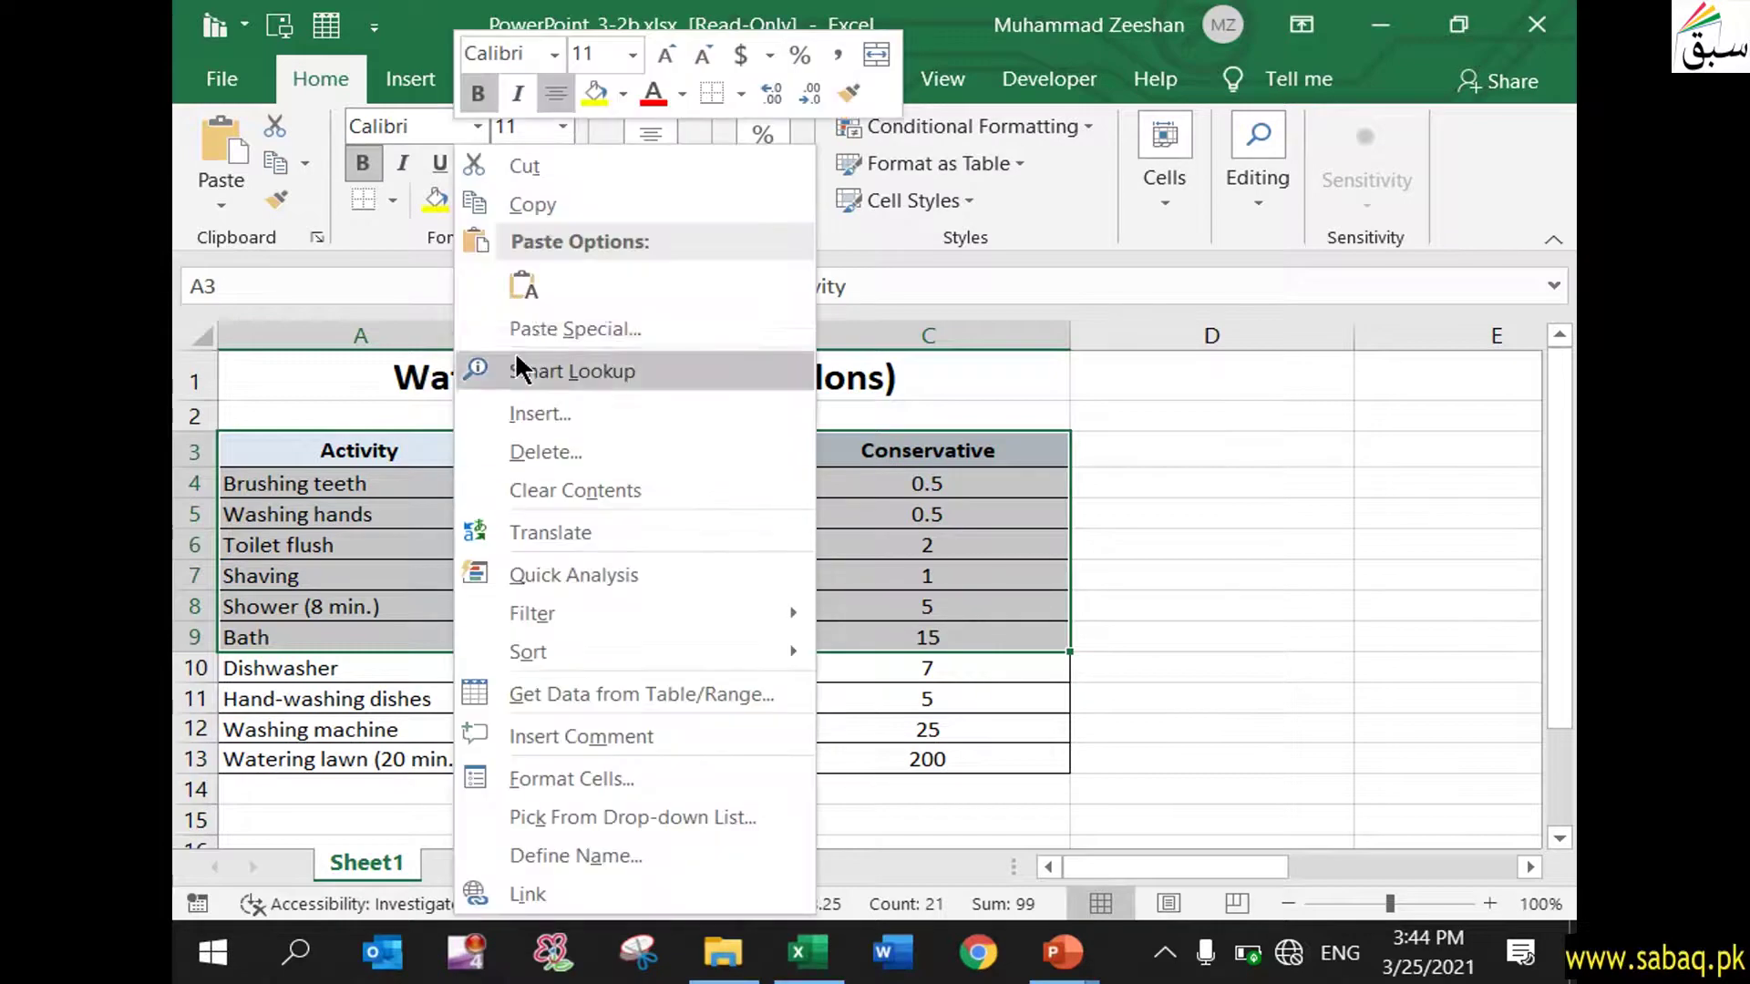
left_click(573, 204)
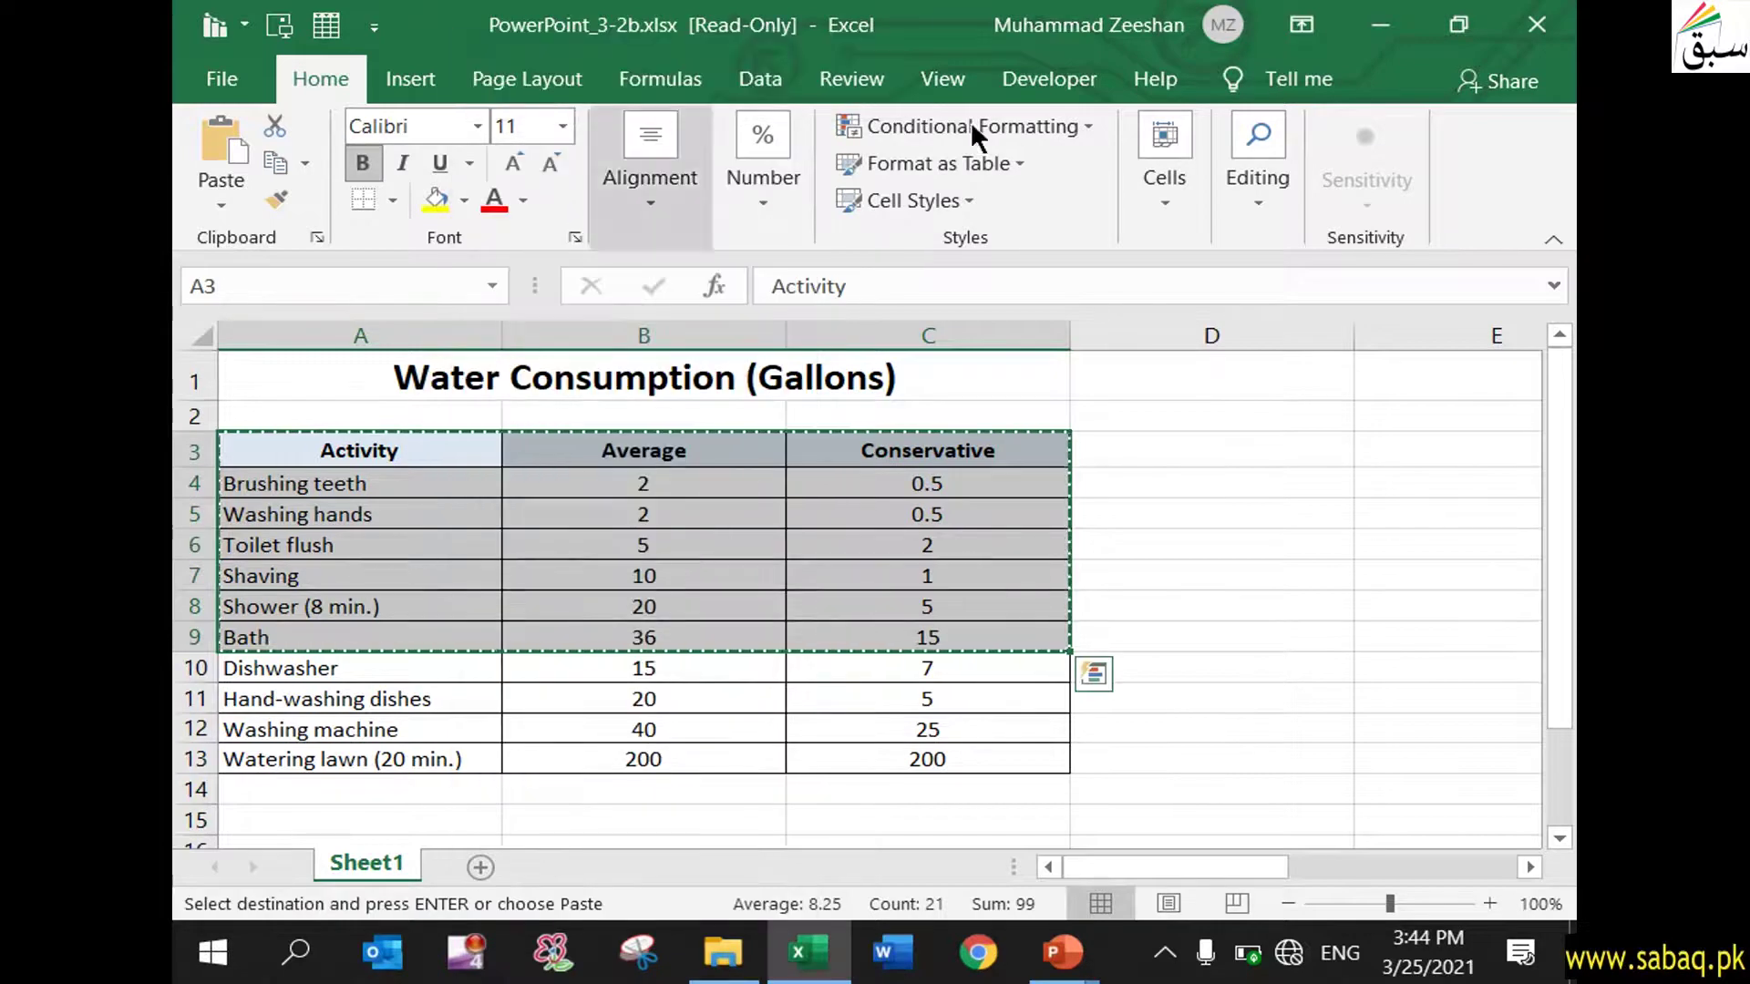
left_click(1528, 21)
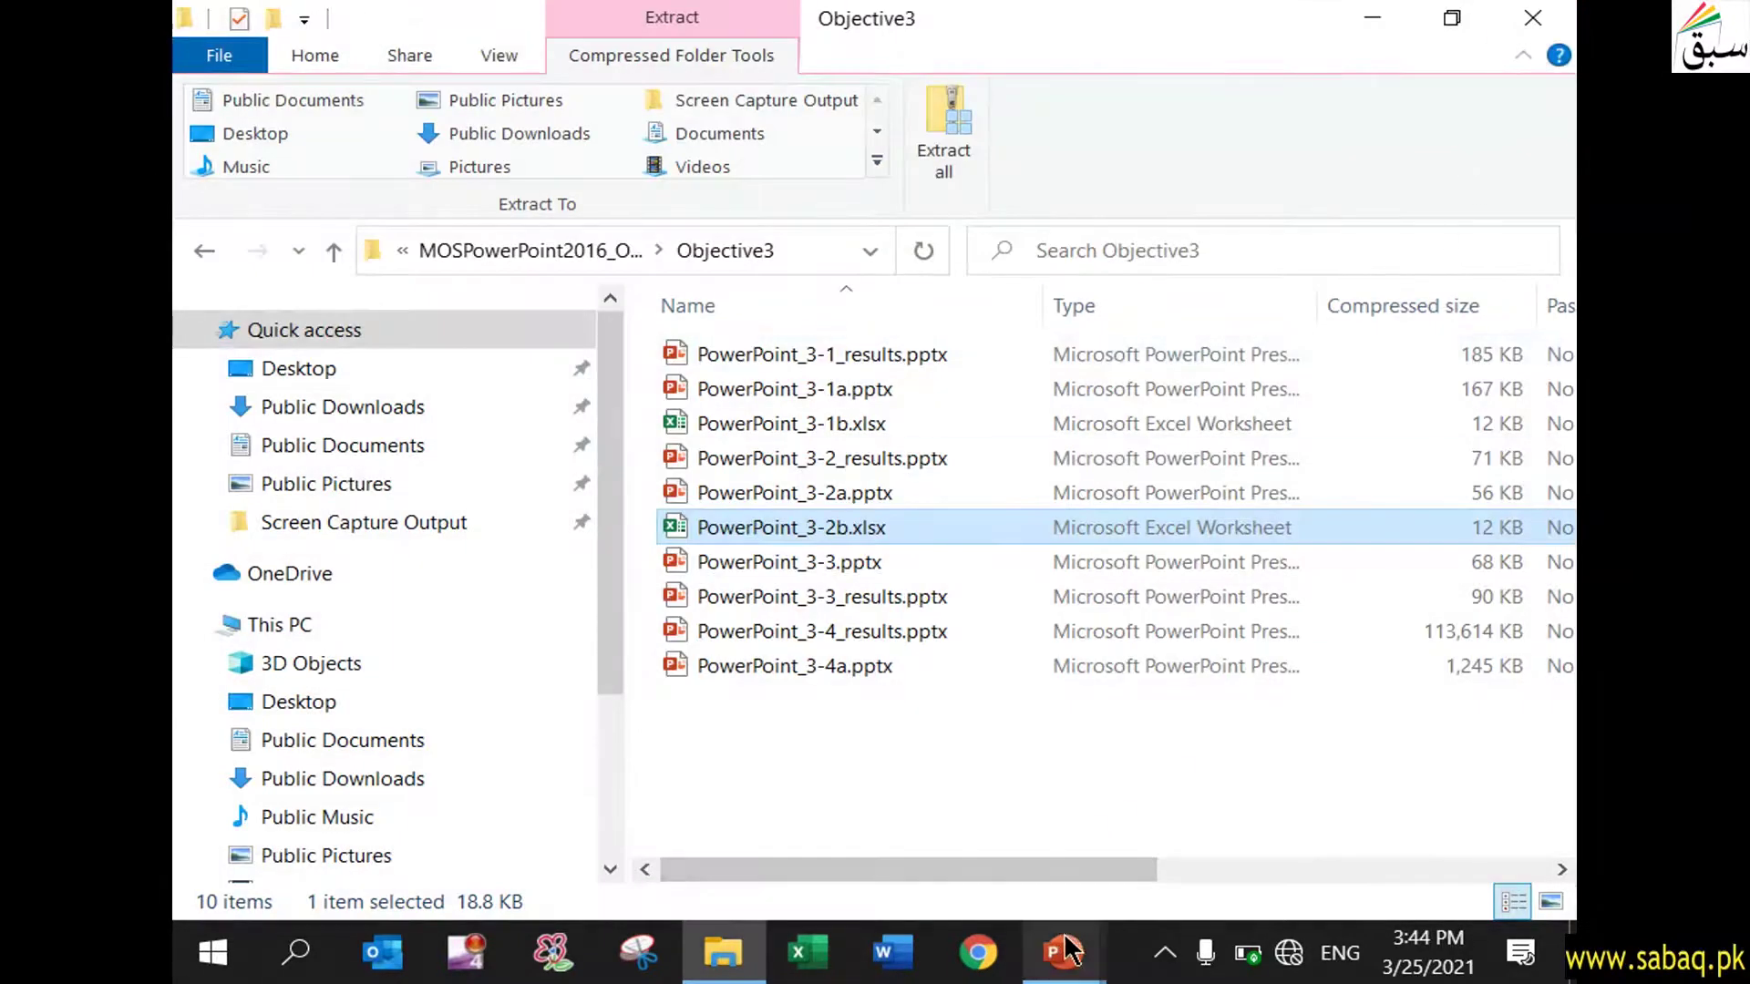
Step: Switch to the PowerPoint_3-2a presentation and insert a Clustered Column chart on slide 1
mouse_move(1068, 950)
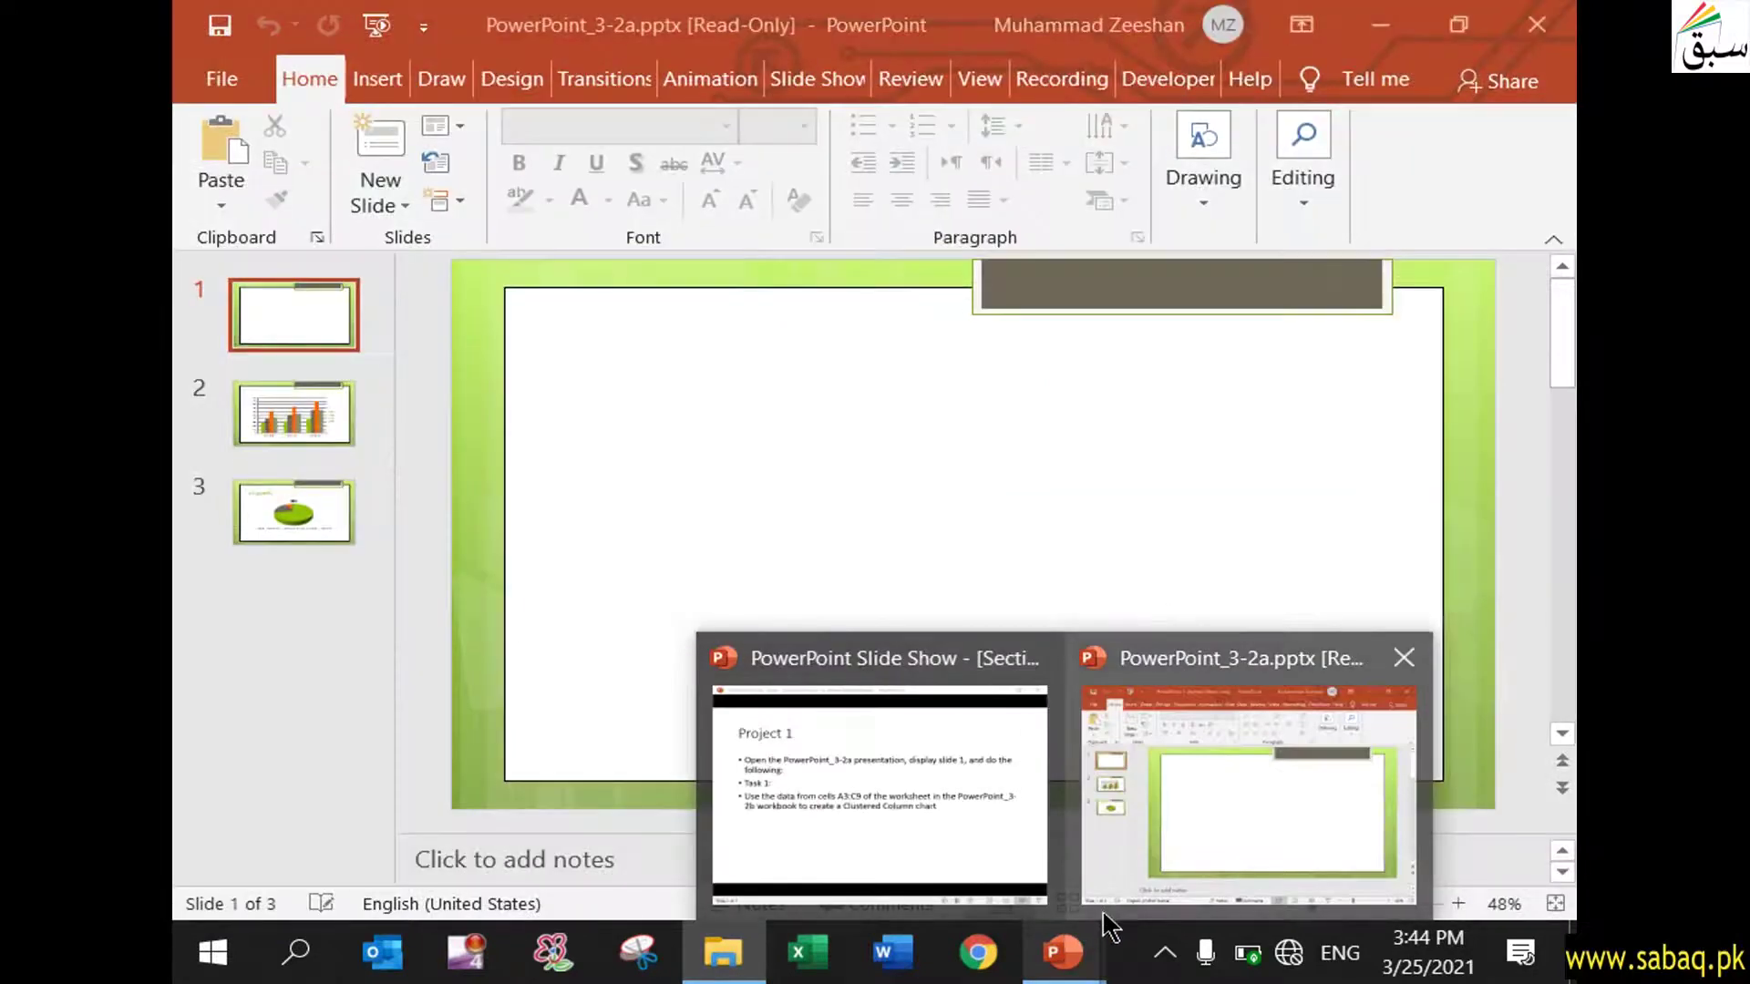
left_click(1133, 891)
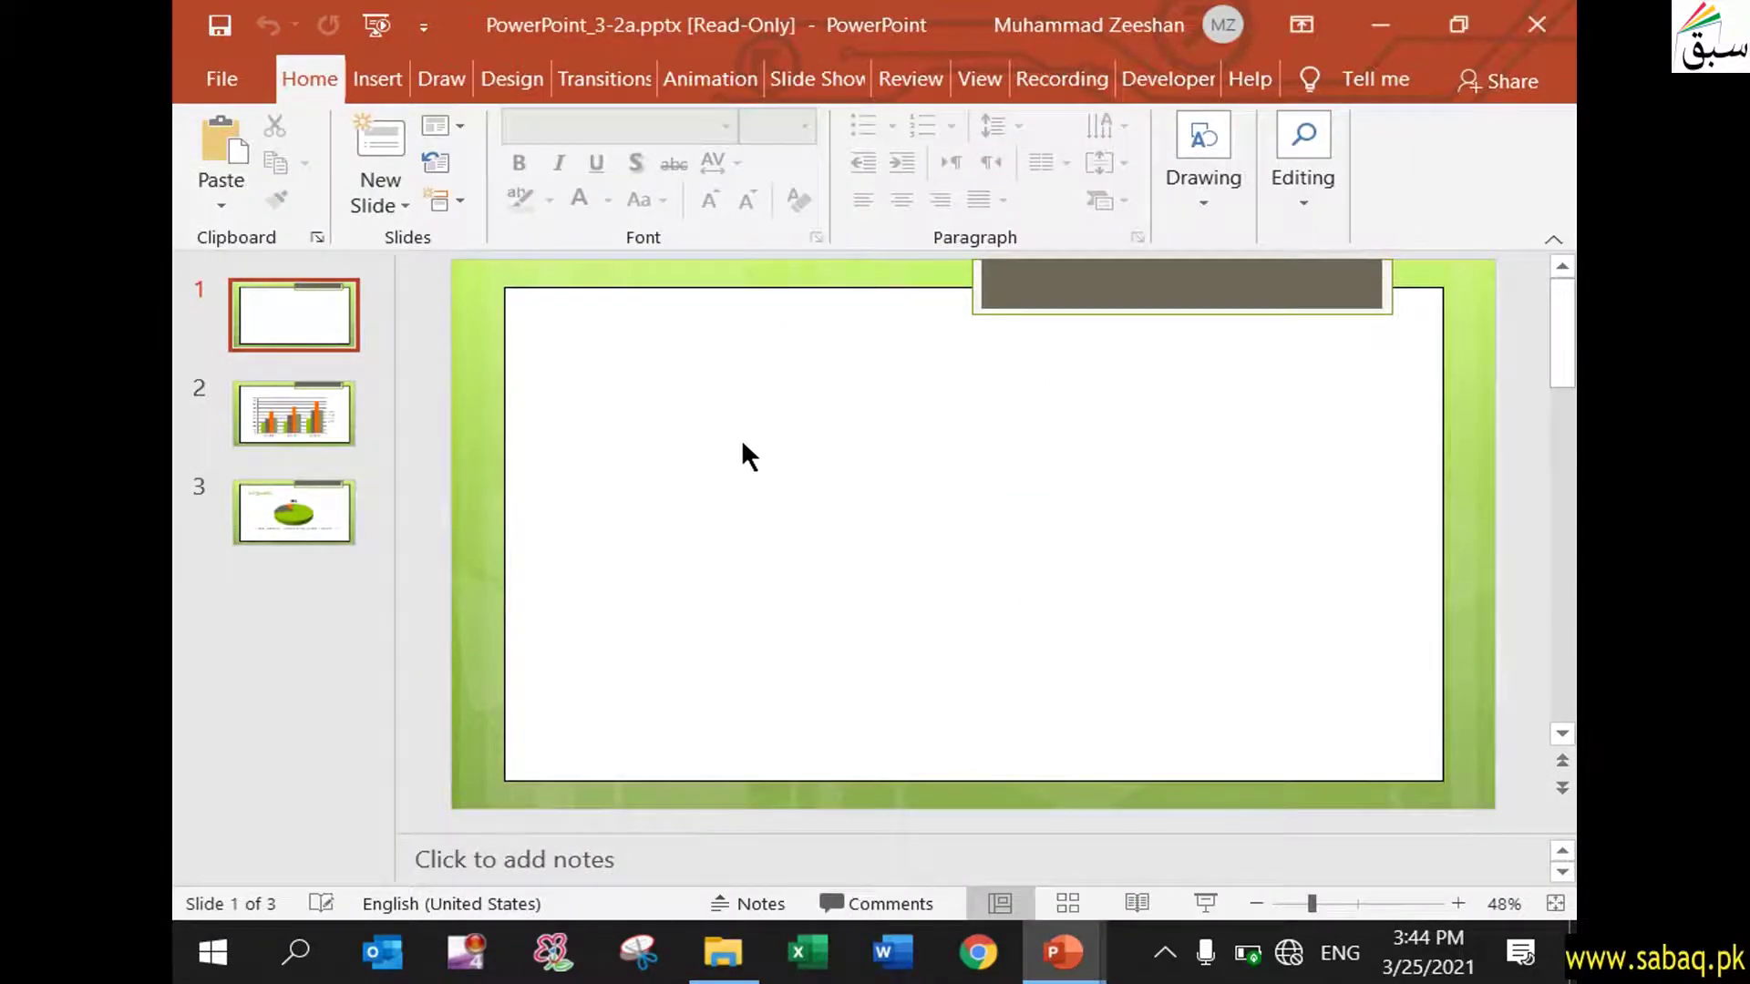
left_click(378, 79)
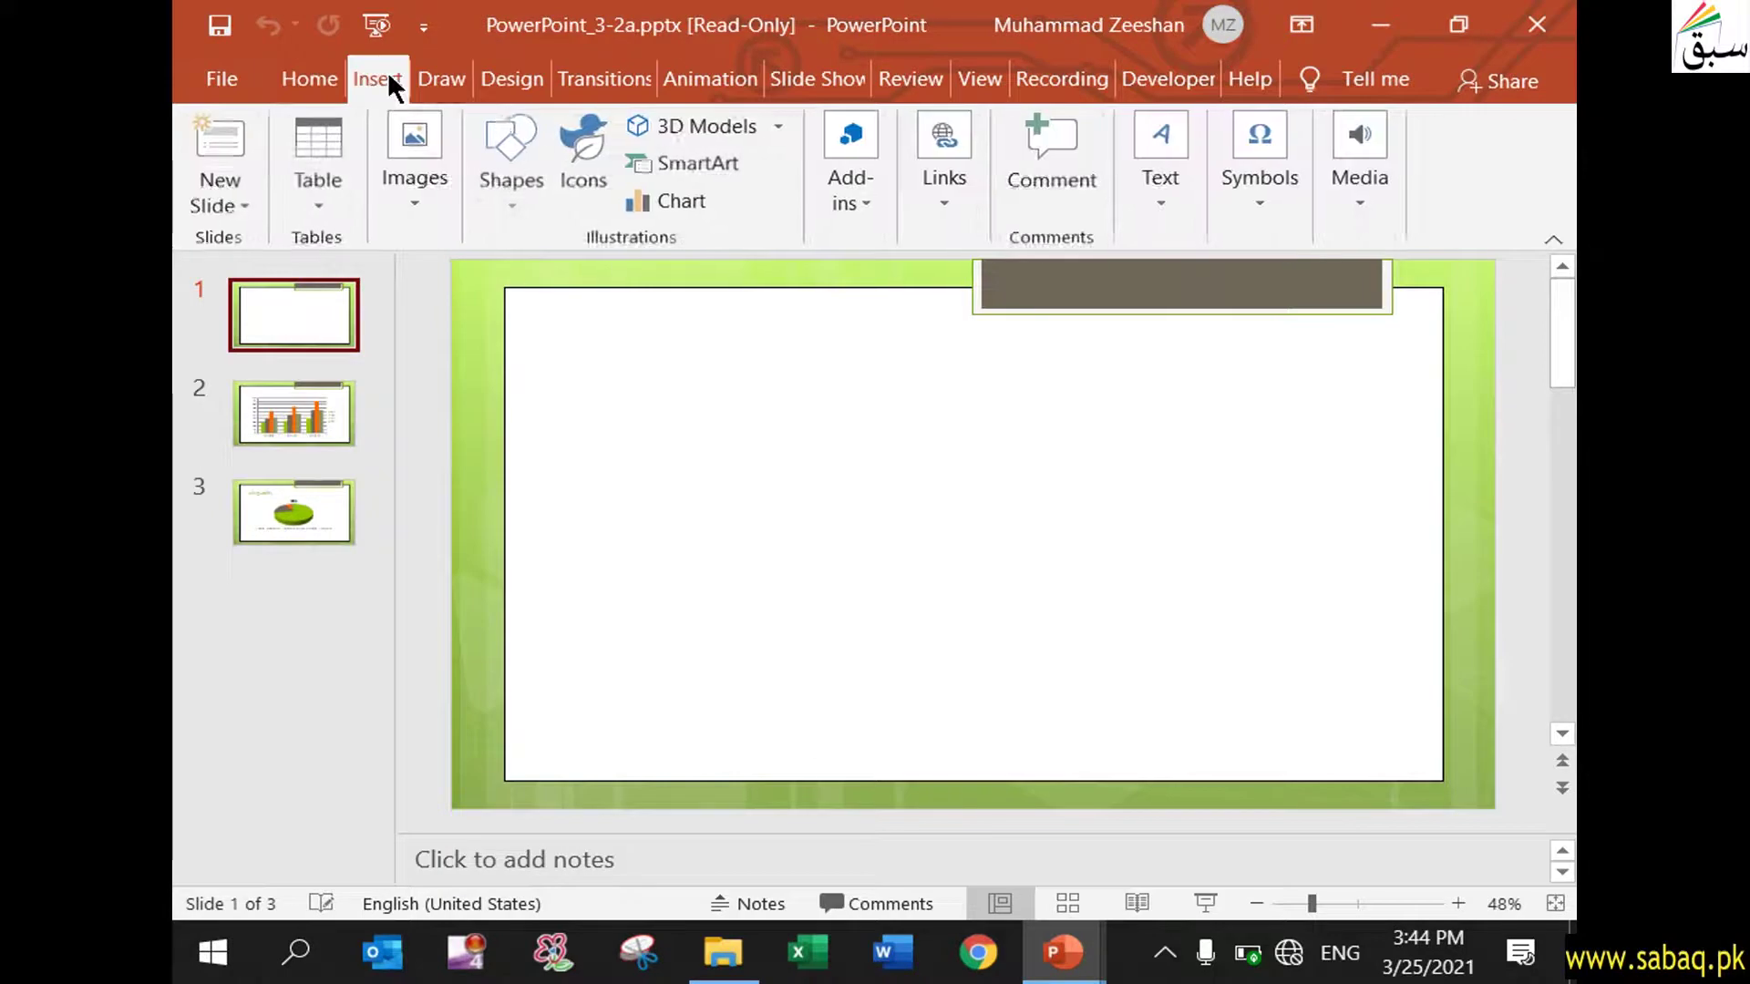
left_click(698, 205)
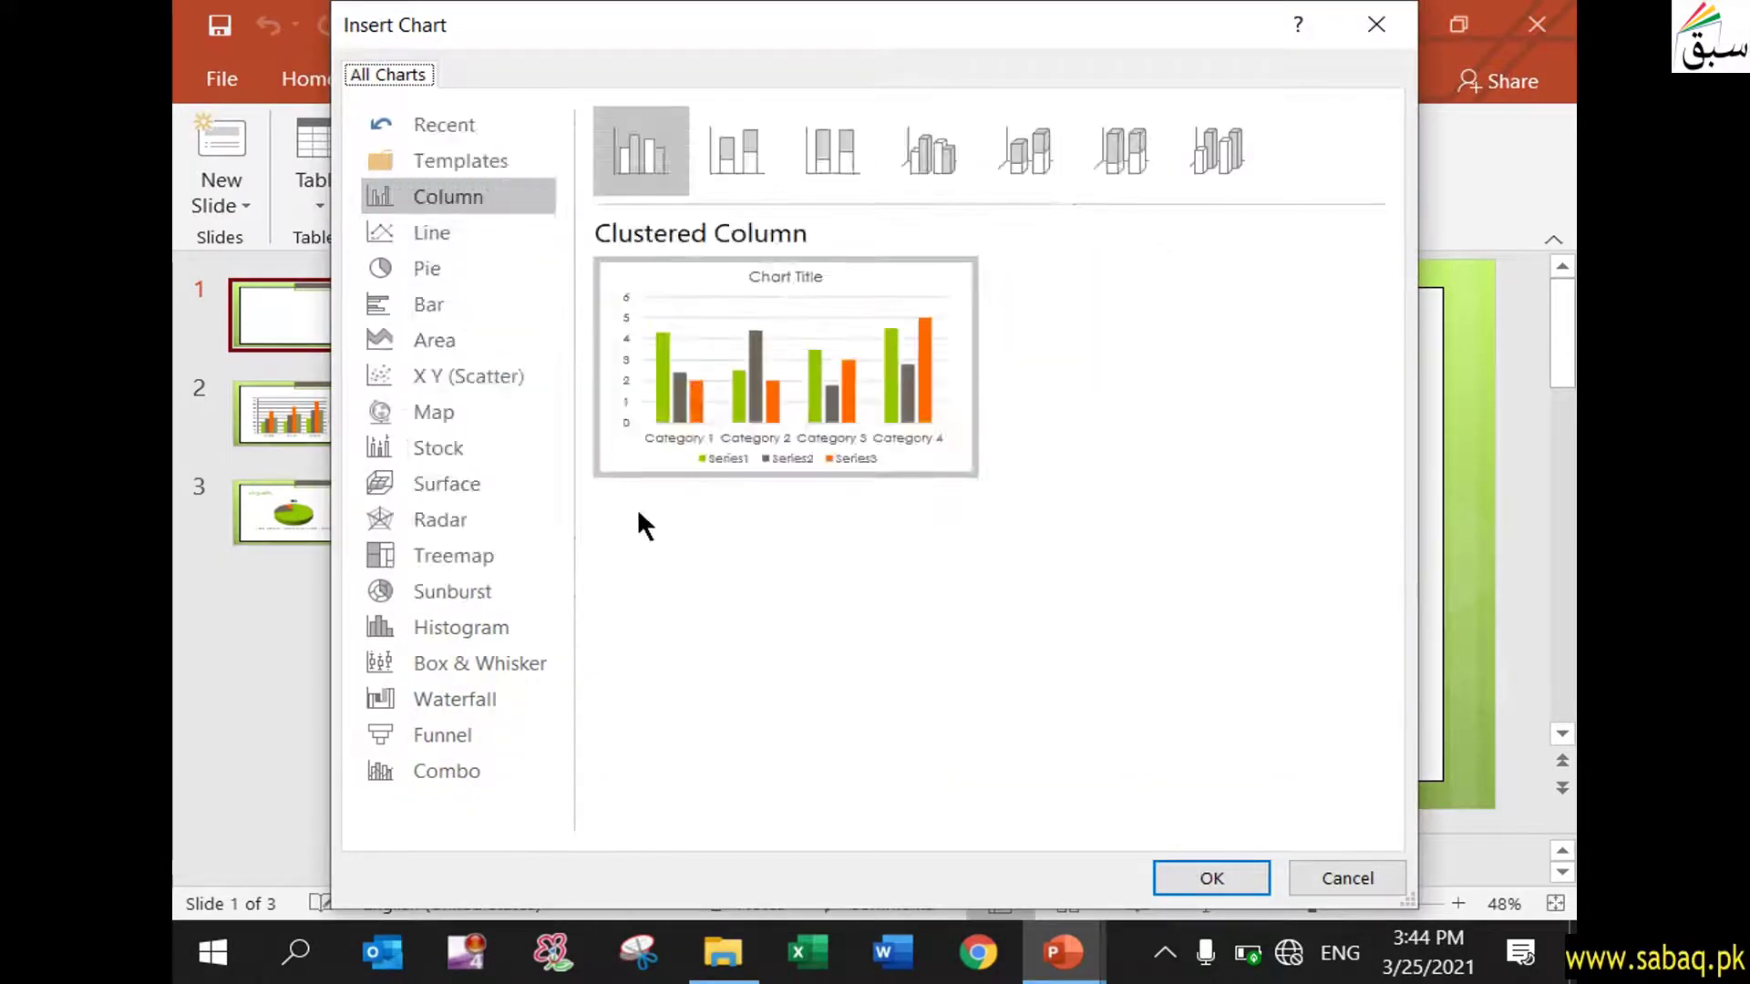
left_click(463, 195)
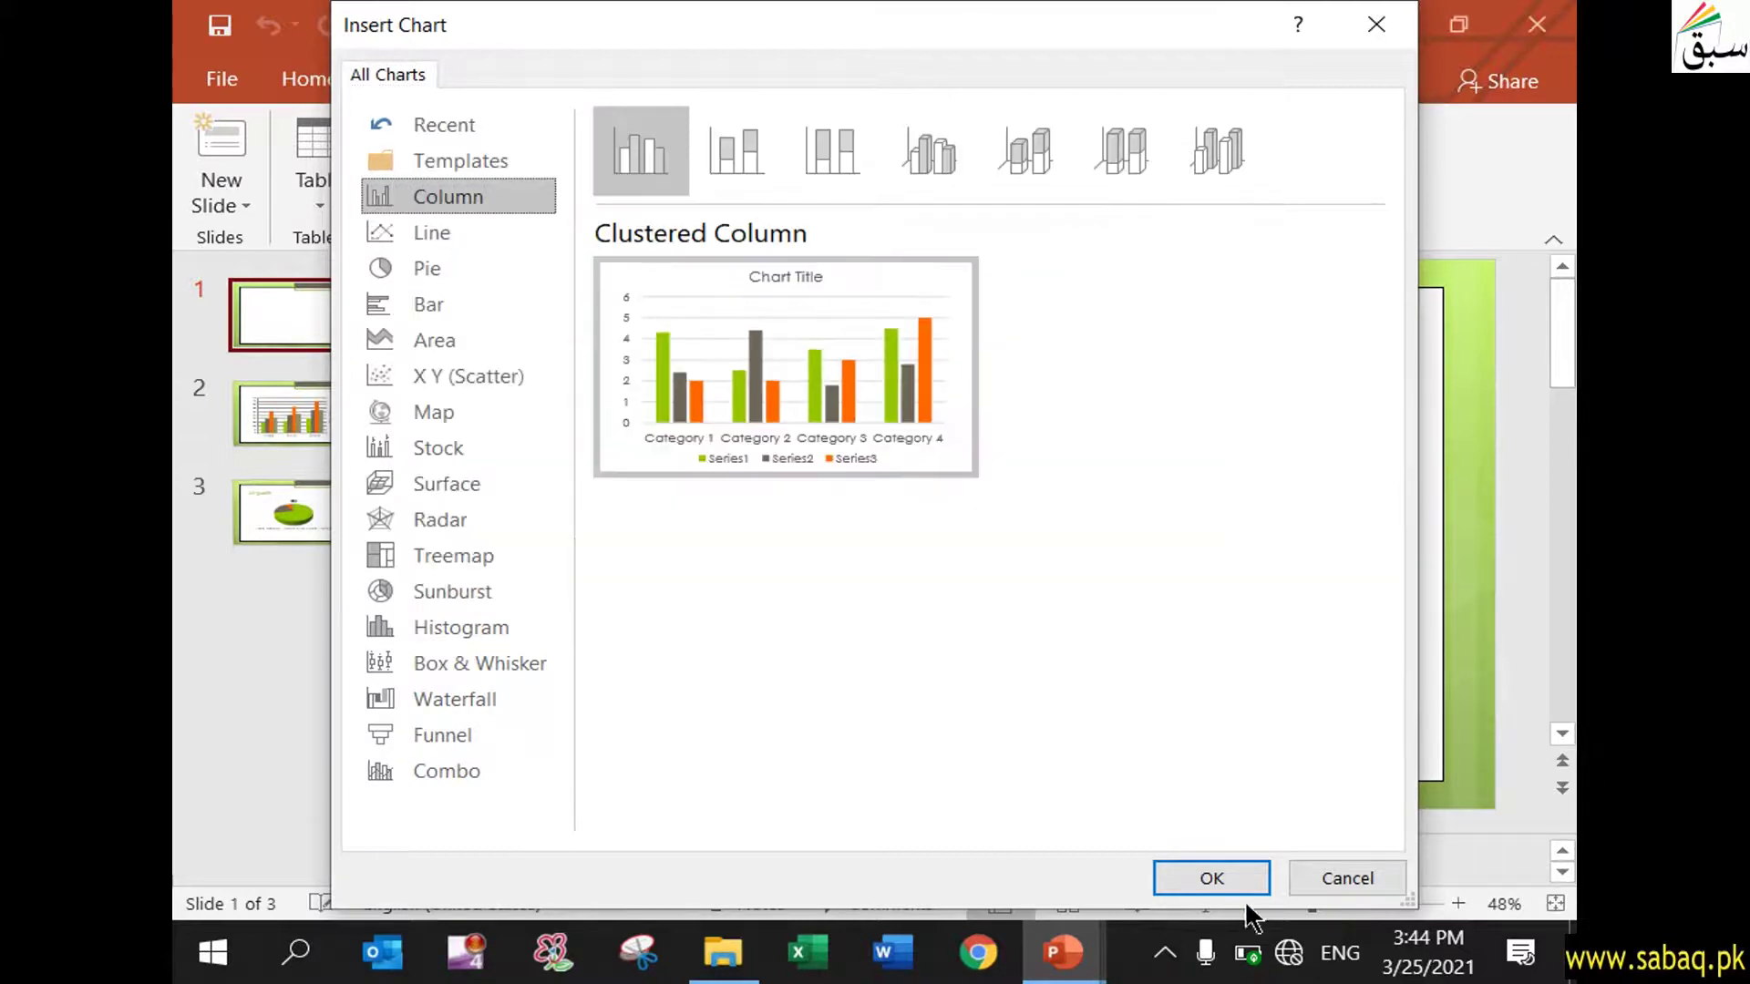
left_click(1245, 877)
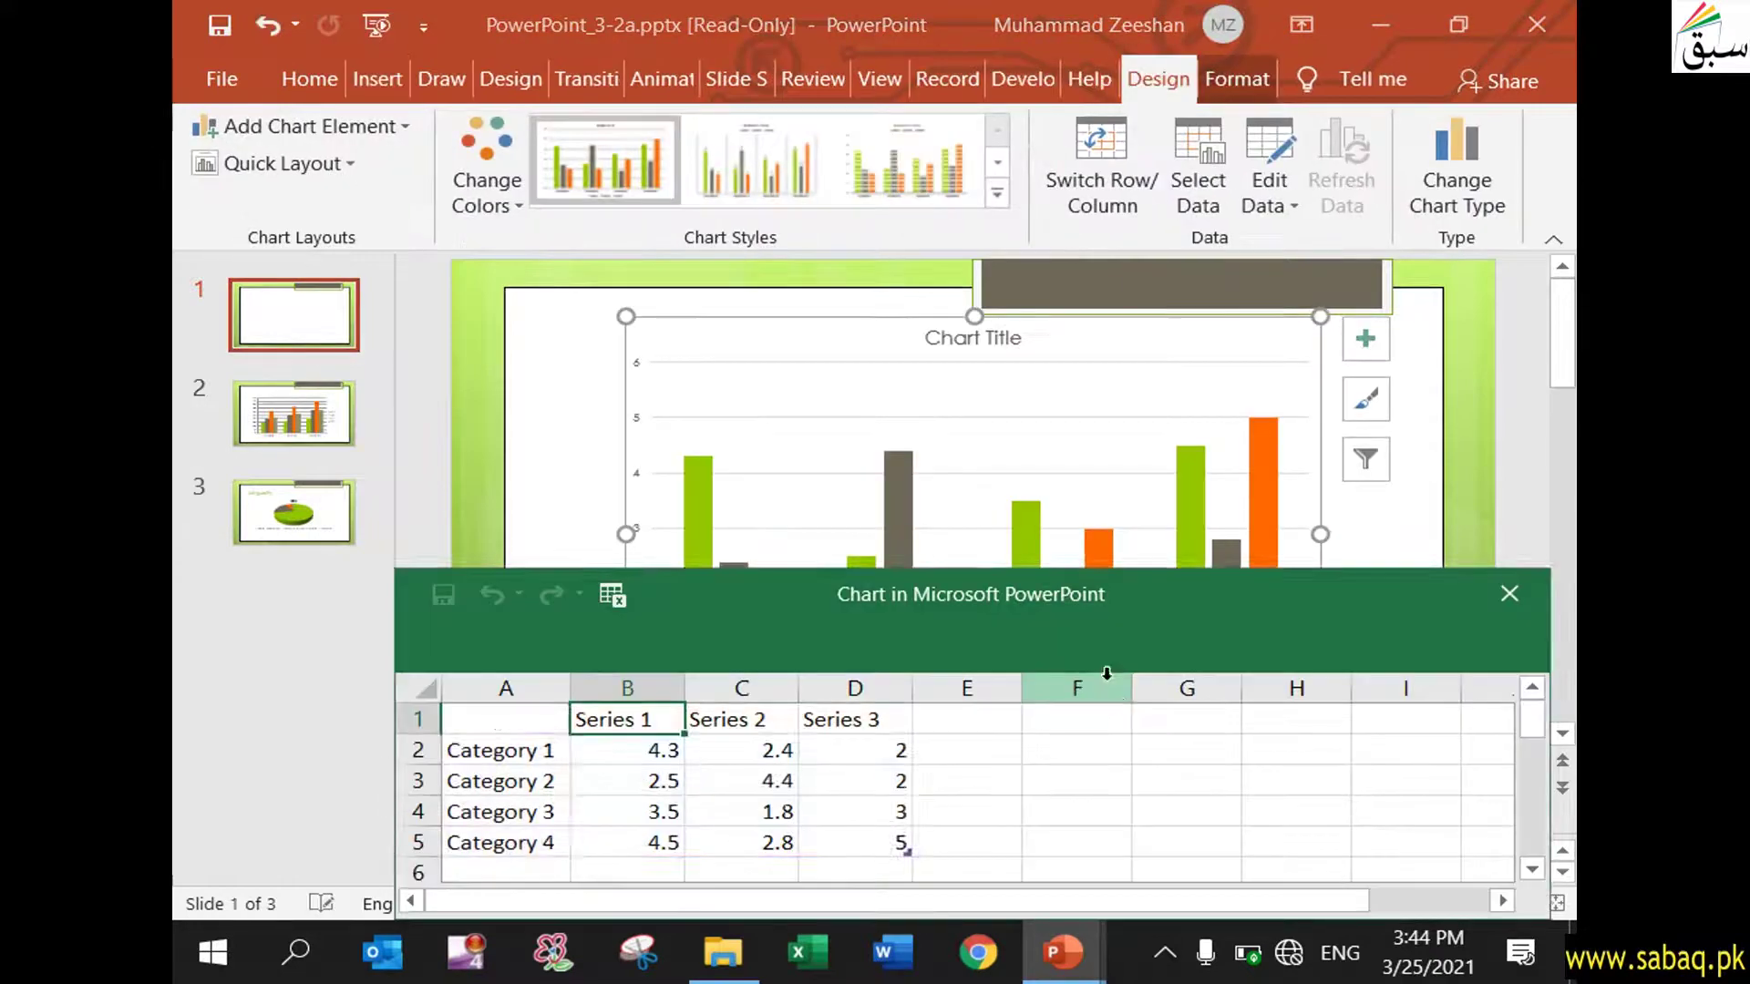
Step: Paste the copied water consumption data into the chart's data sheet starting at cell A1
left_click_drag(1129, 605, 1059, 337)
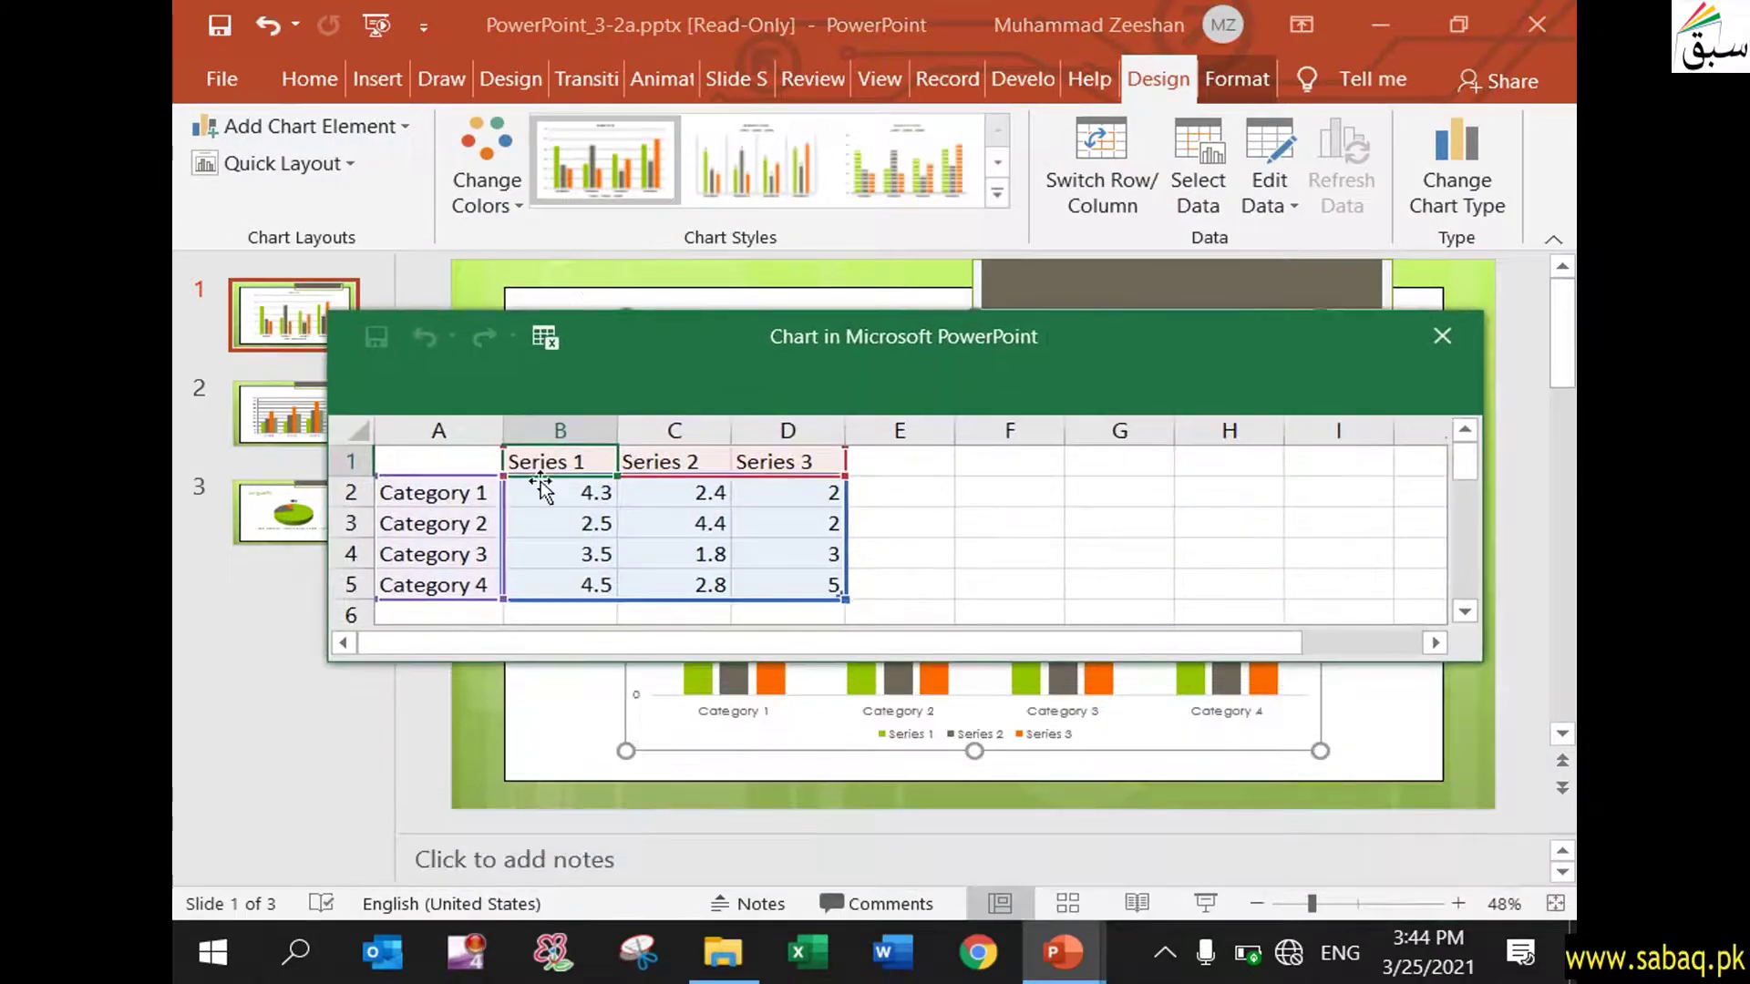
left_click(484, 469)
right_click(483, 469)
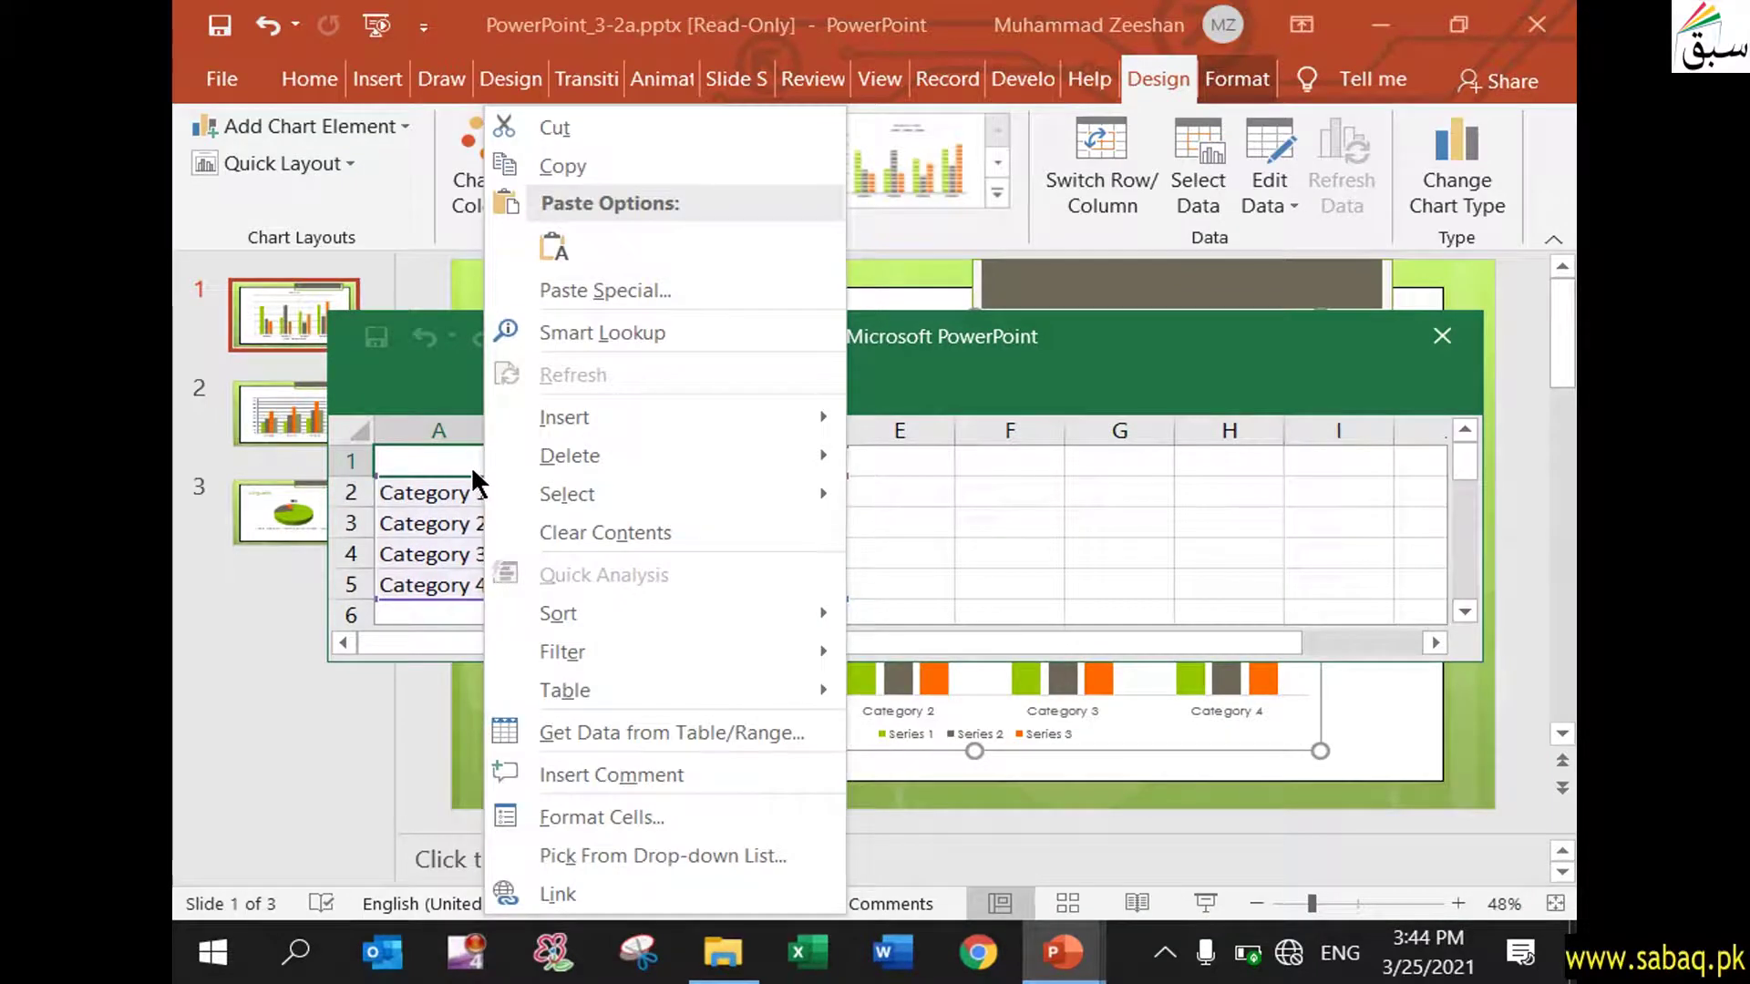
left_click(549, 255)
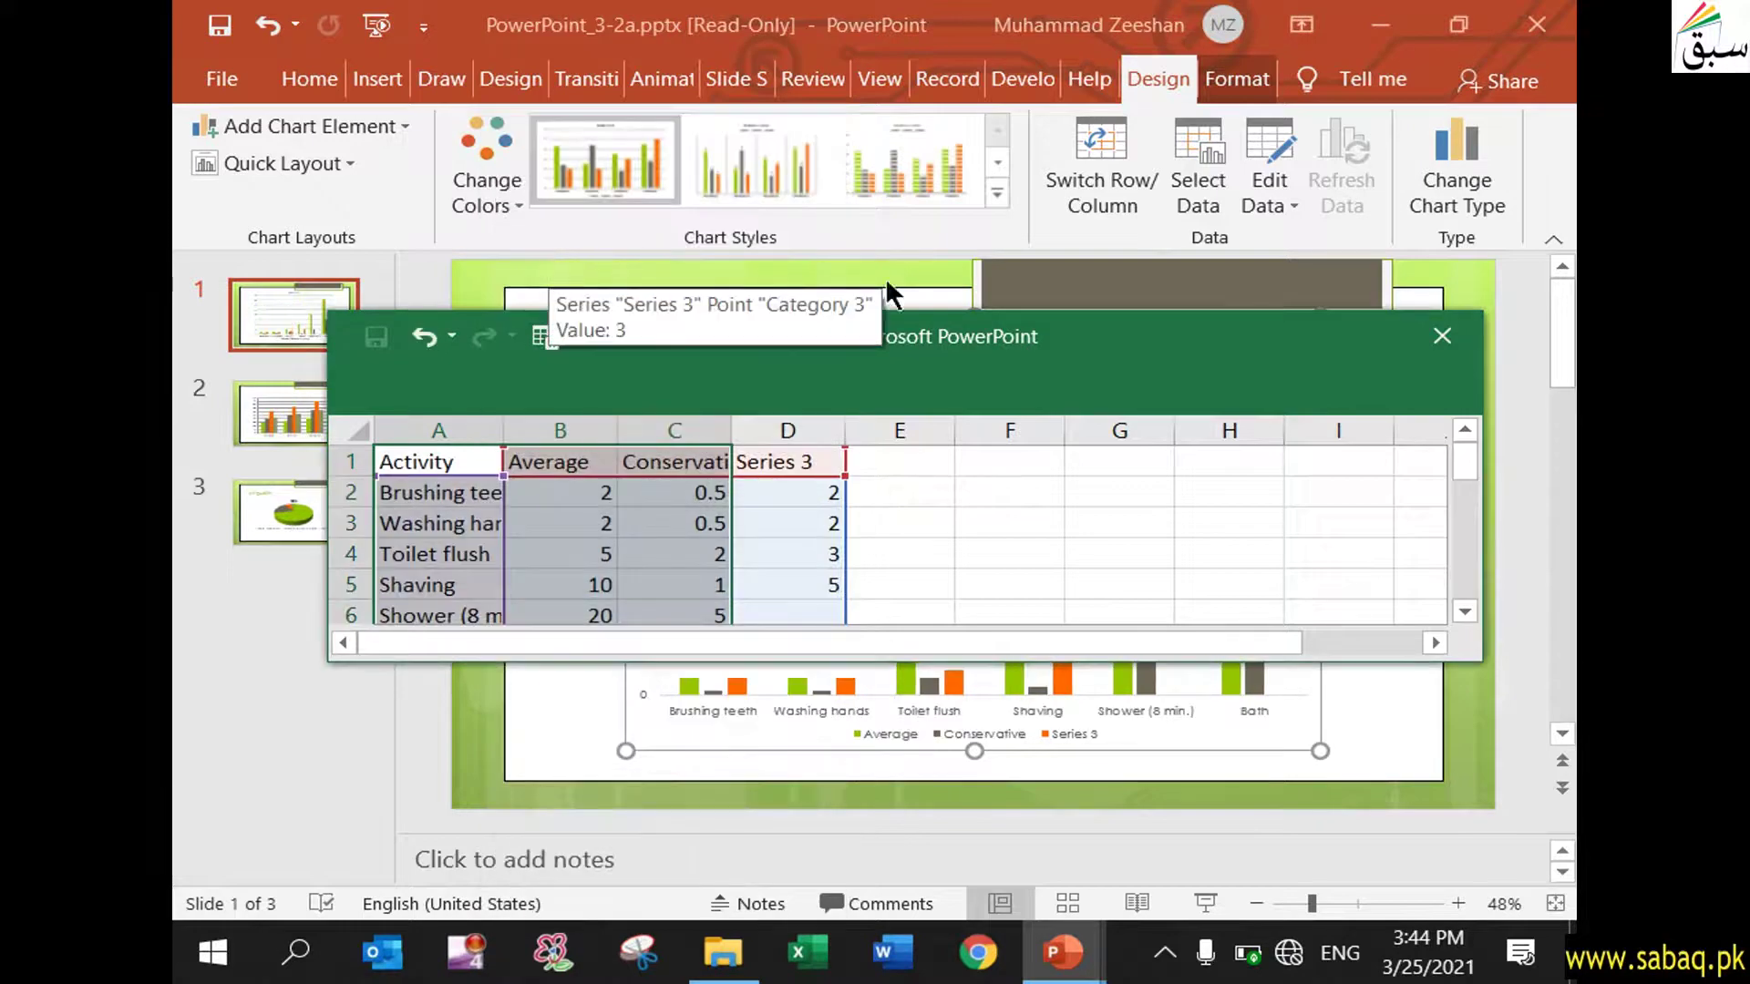
left_click_drag(1300, 331, 1303, 319)
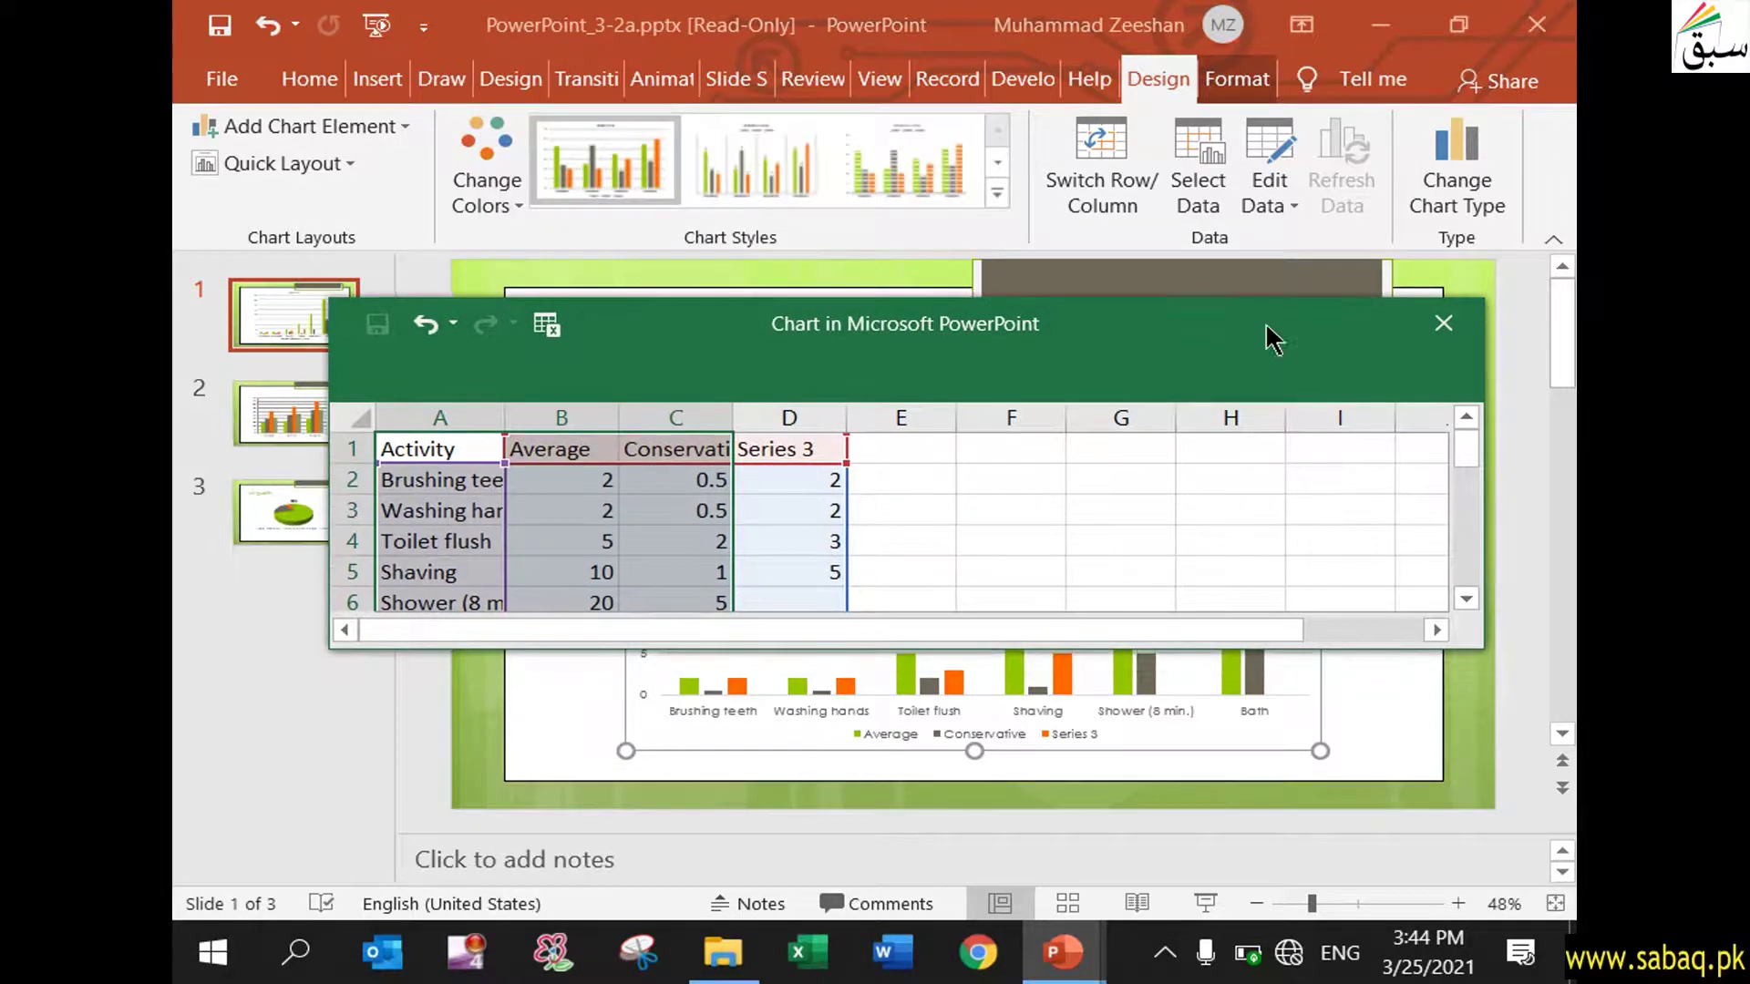
left_click(1036, 499)
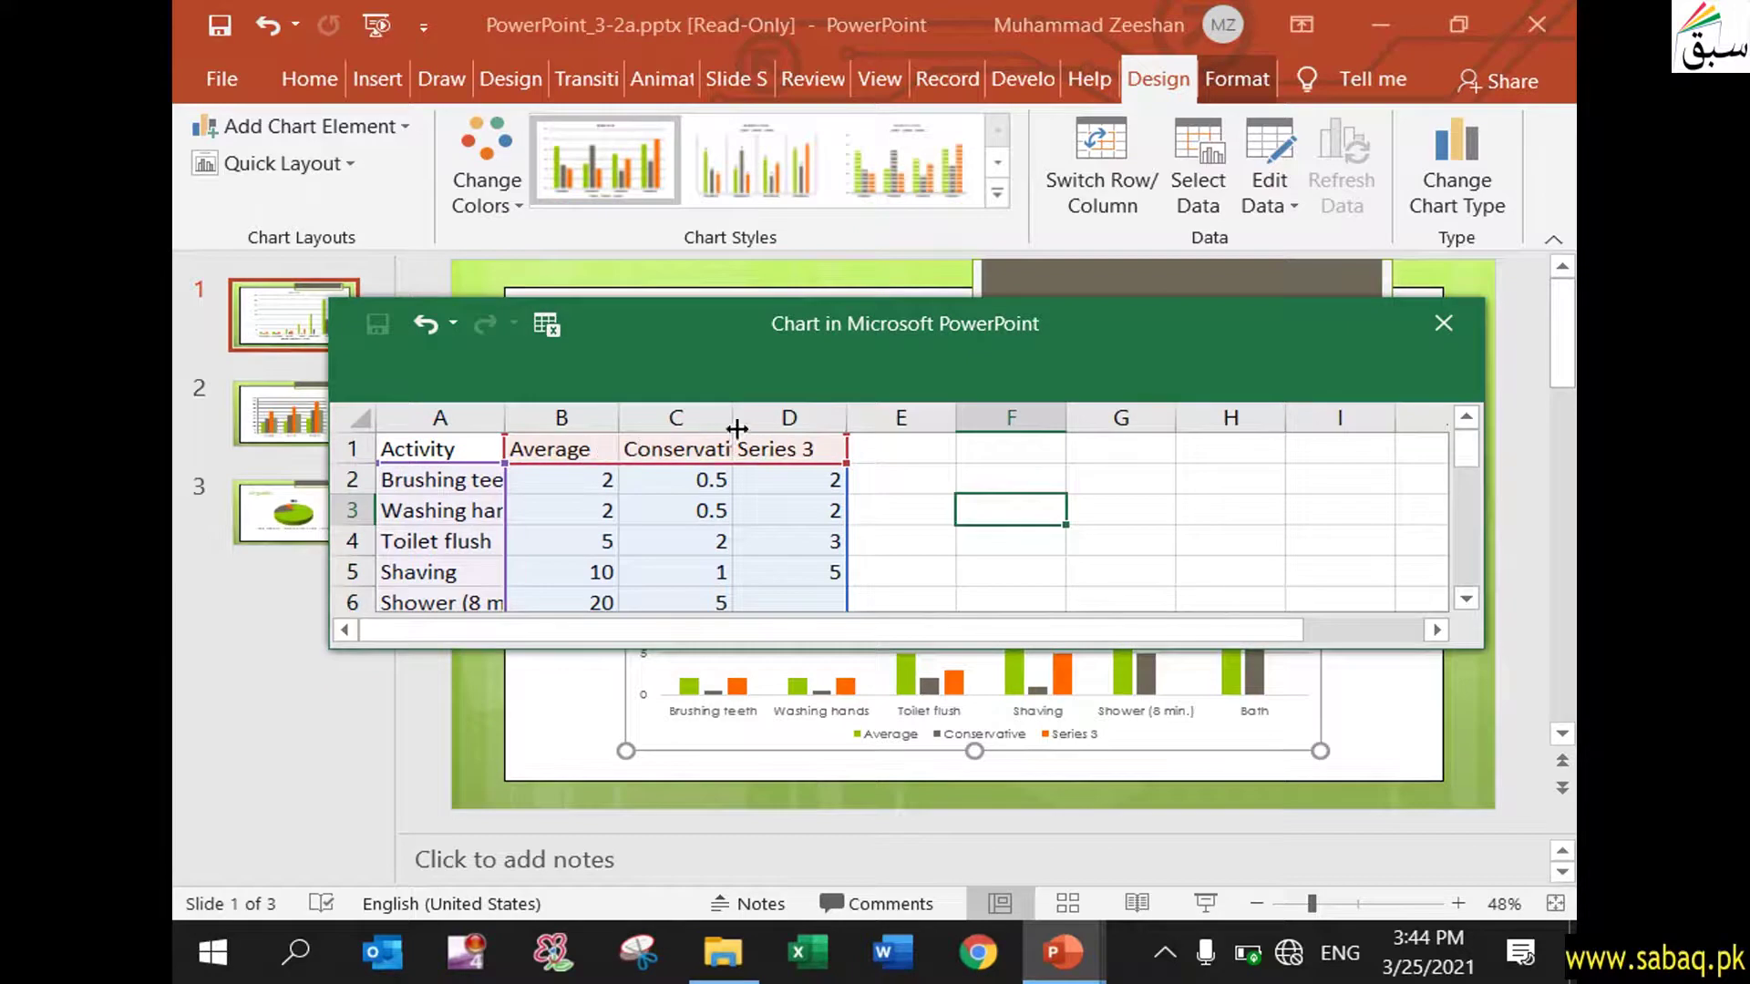
Step: Widen column C to fit the Conservative heading and delete the Series 3 column from the chart data
left_click_drag(733, 417, 774, 417)
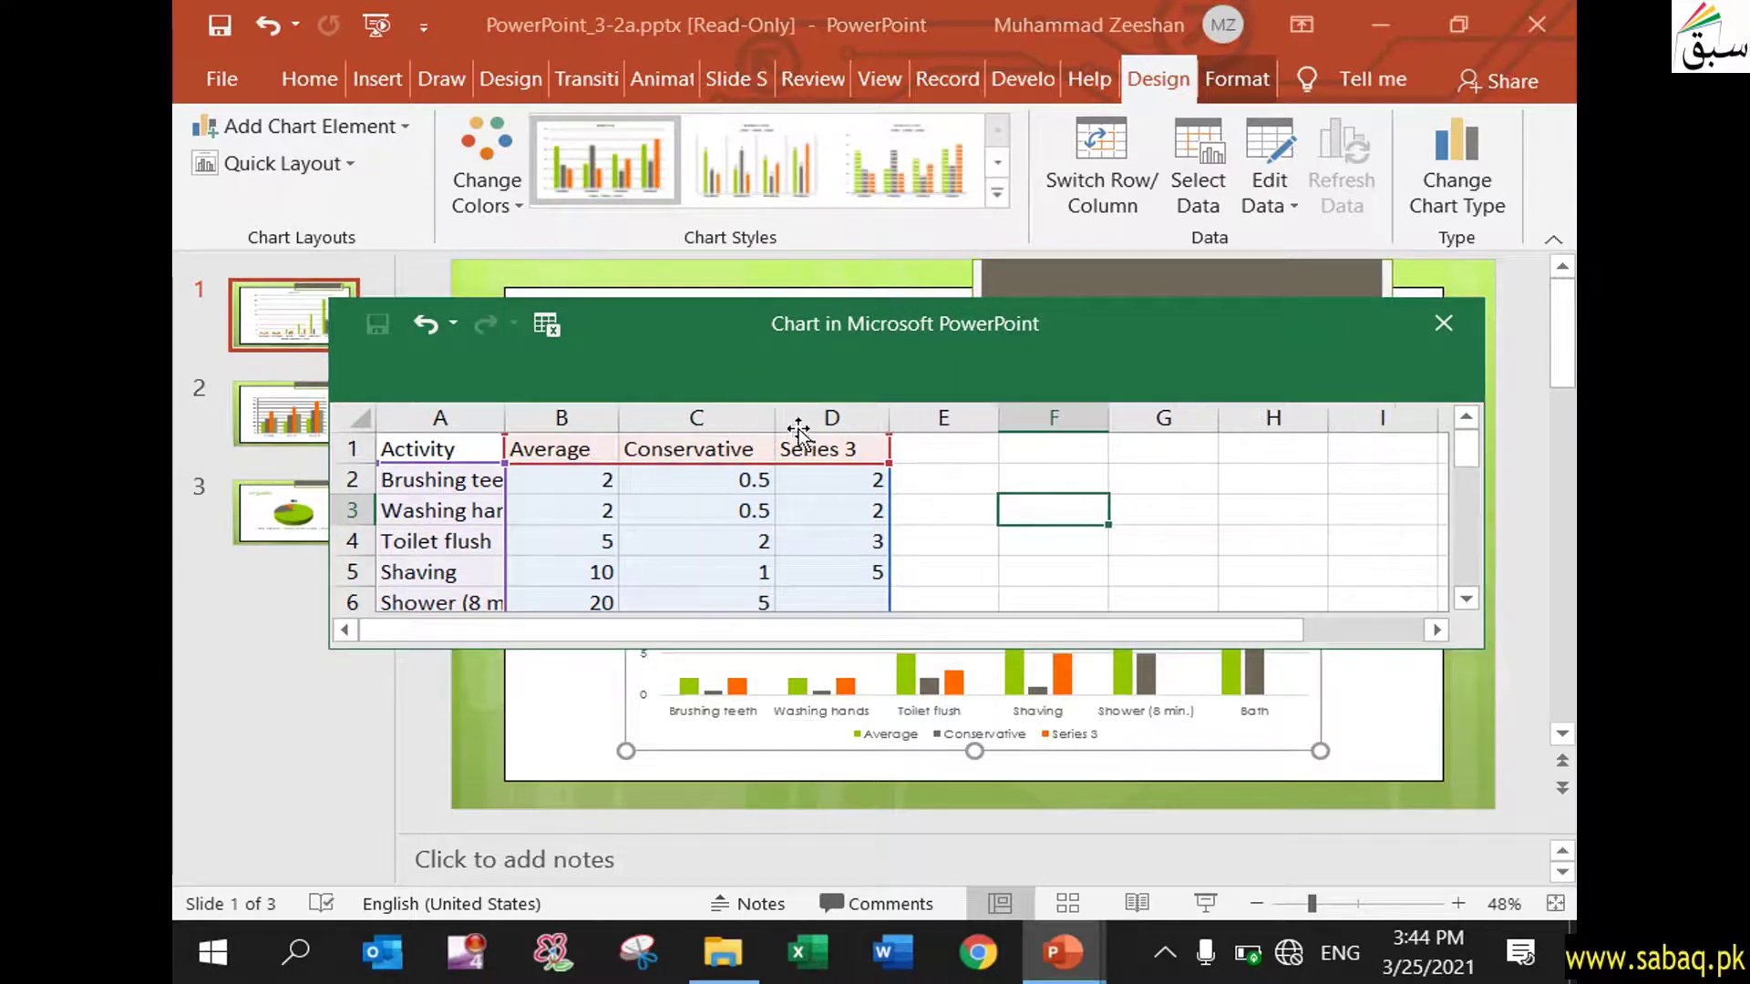
left_click(857, 417)
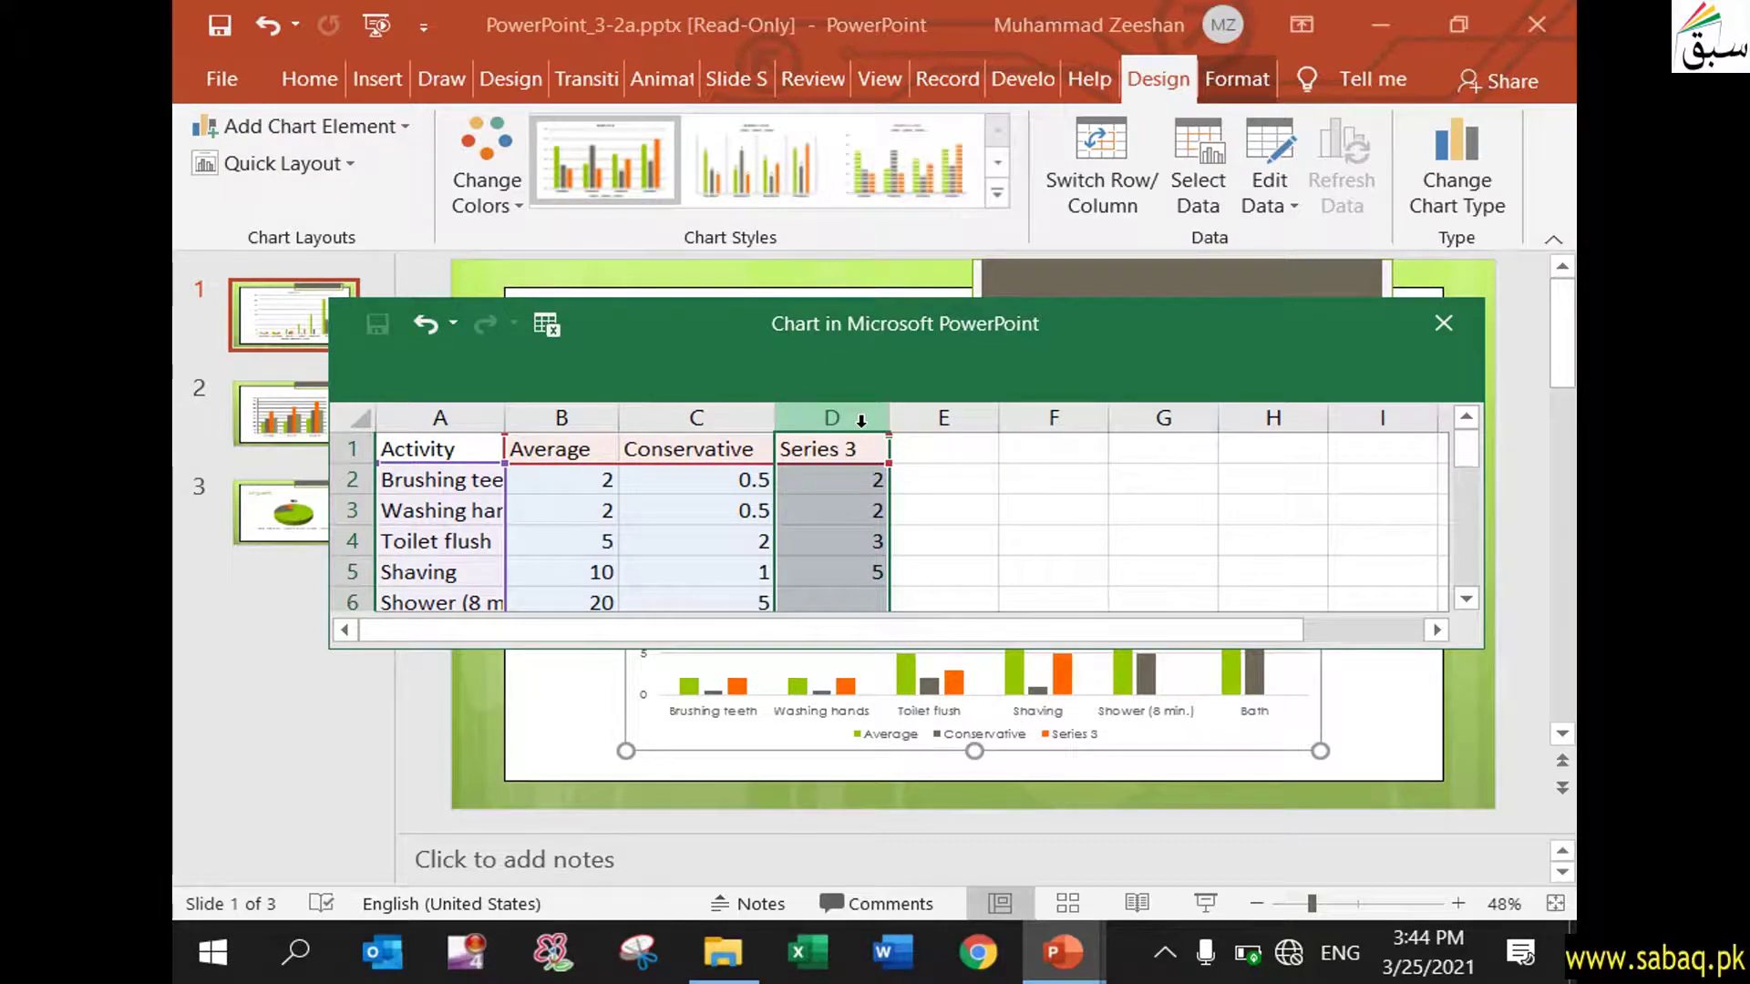
right_click(859, 418)
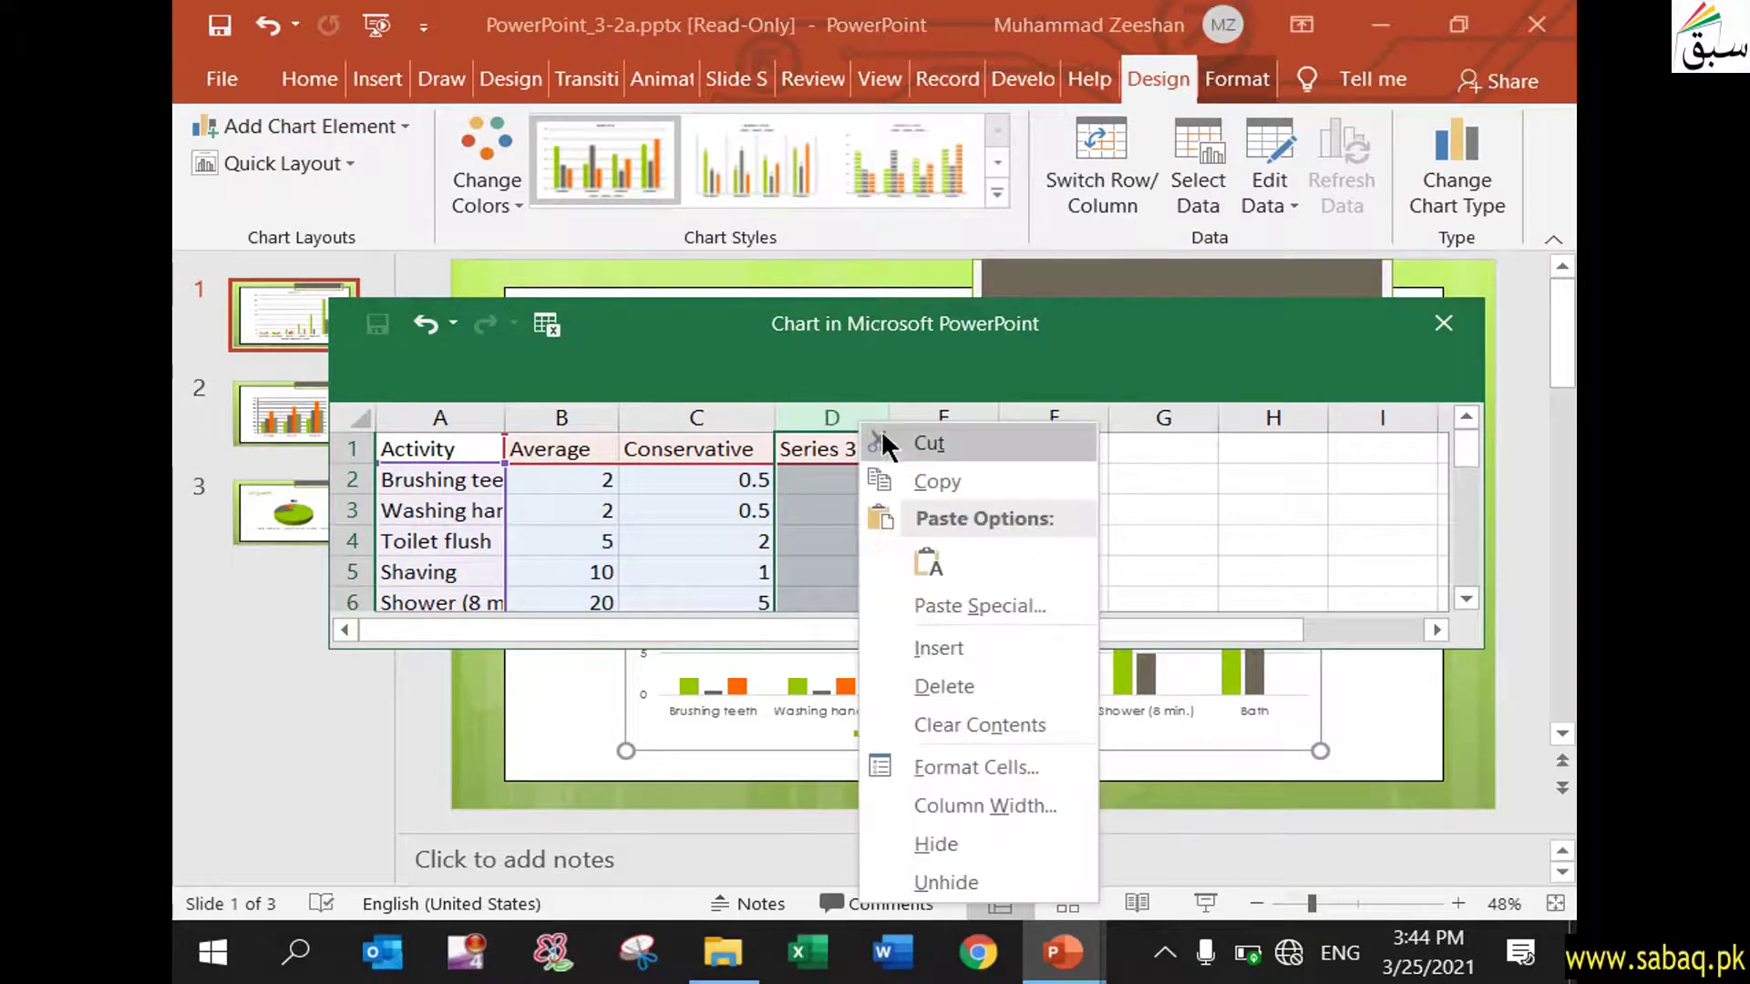
left_click(975, 685)
left_click(986, 516)
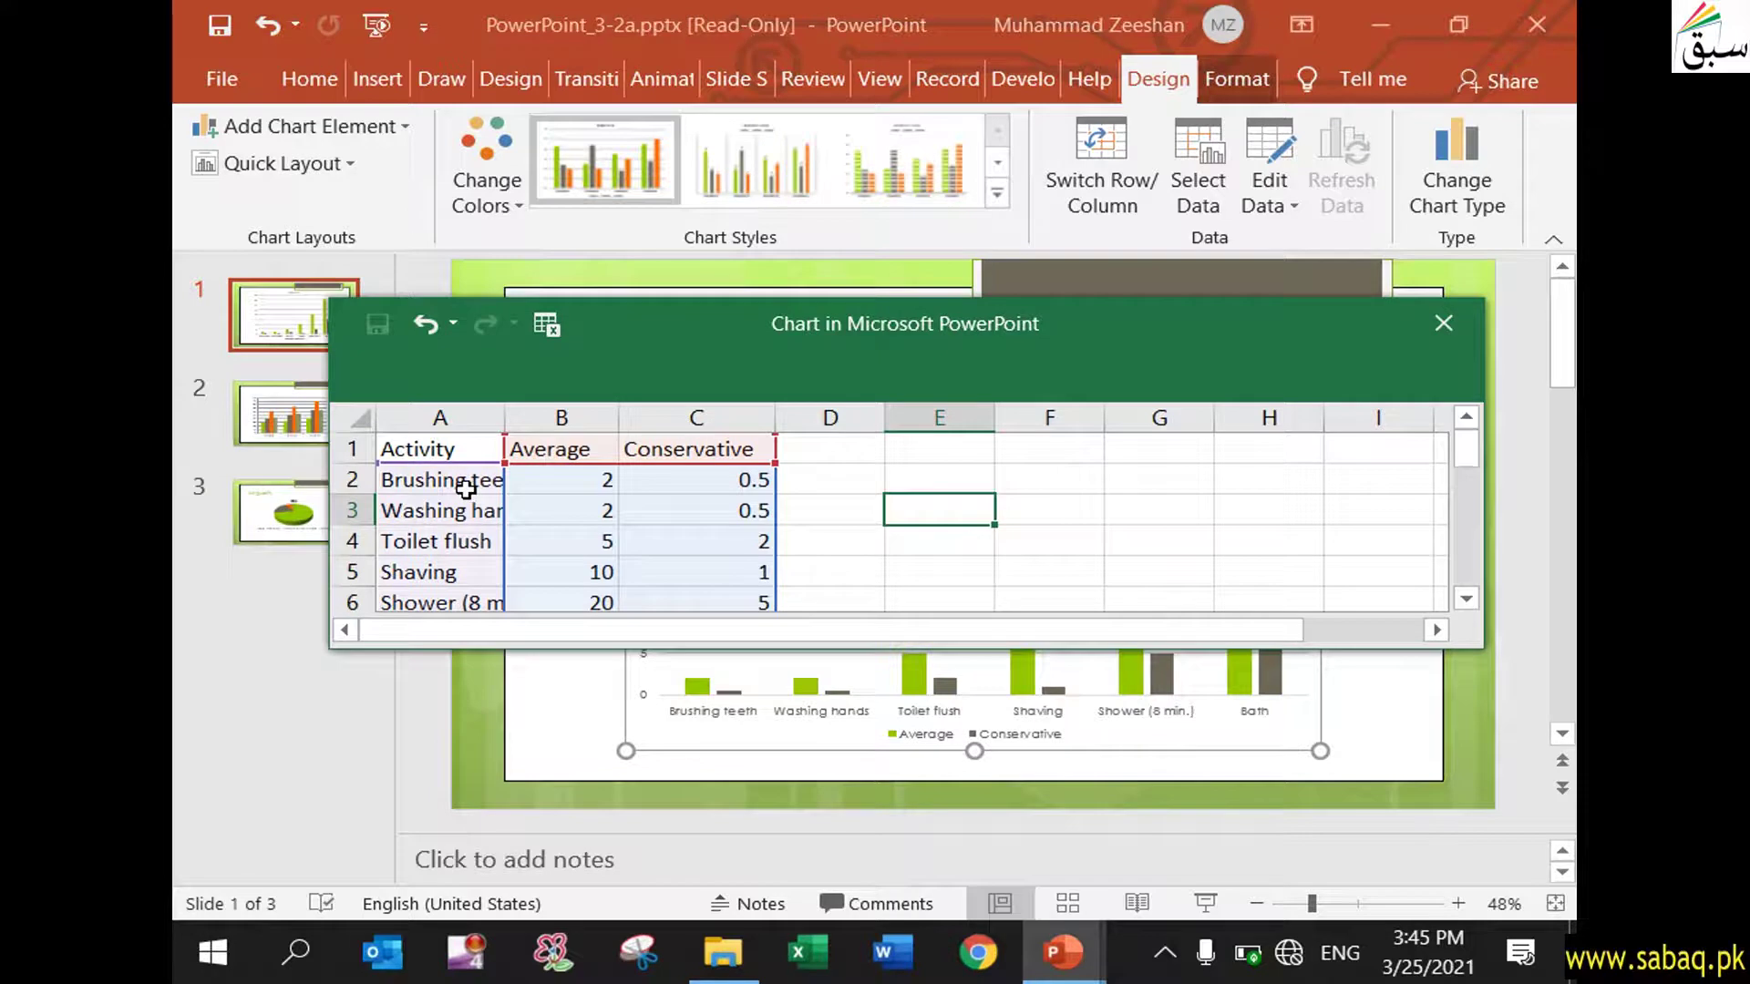
left_click(1252, 543)
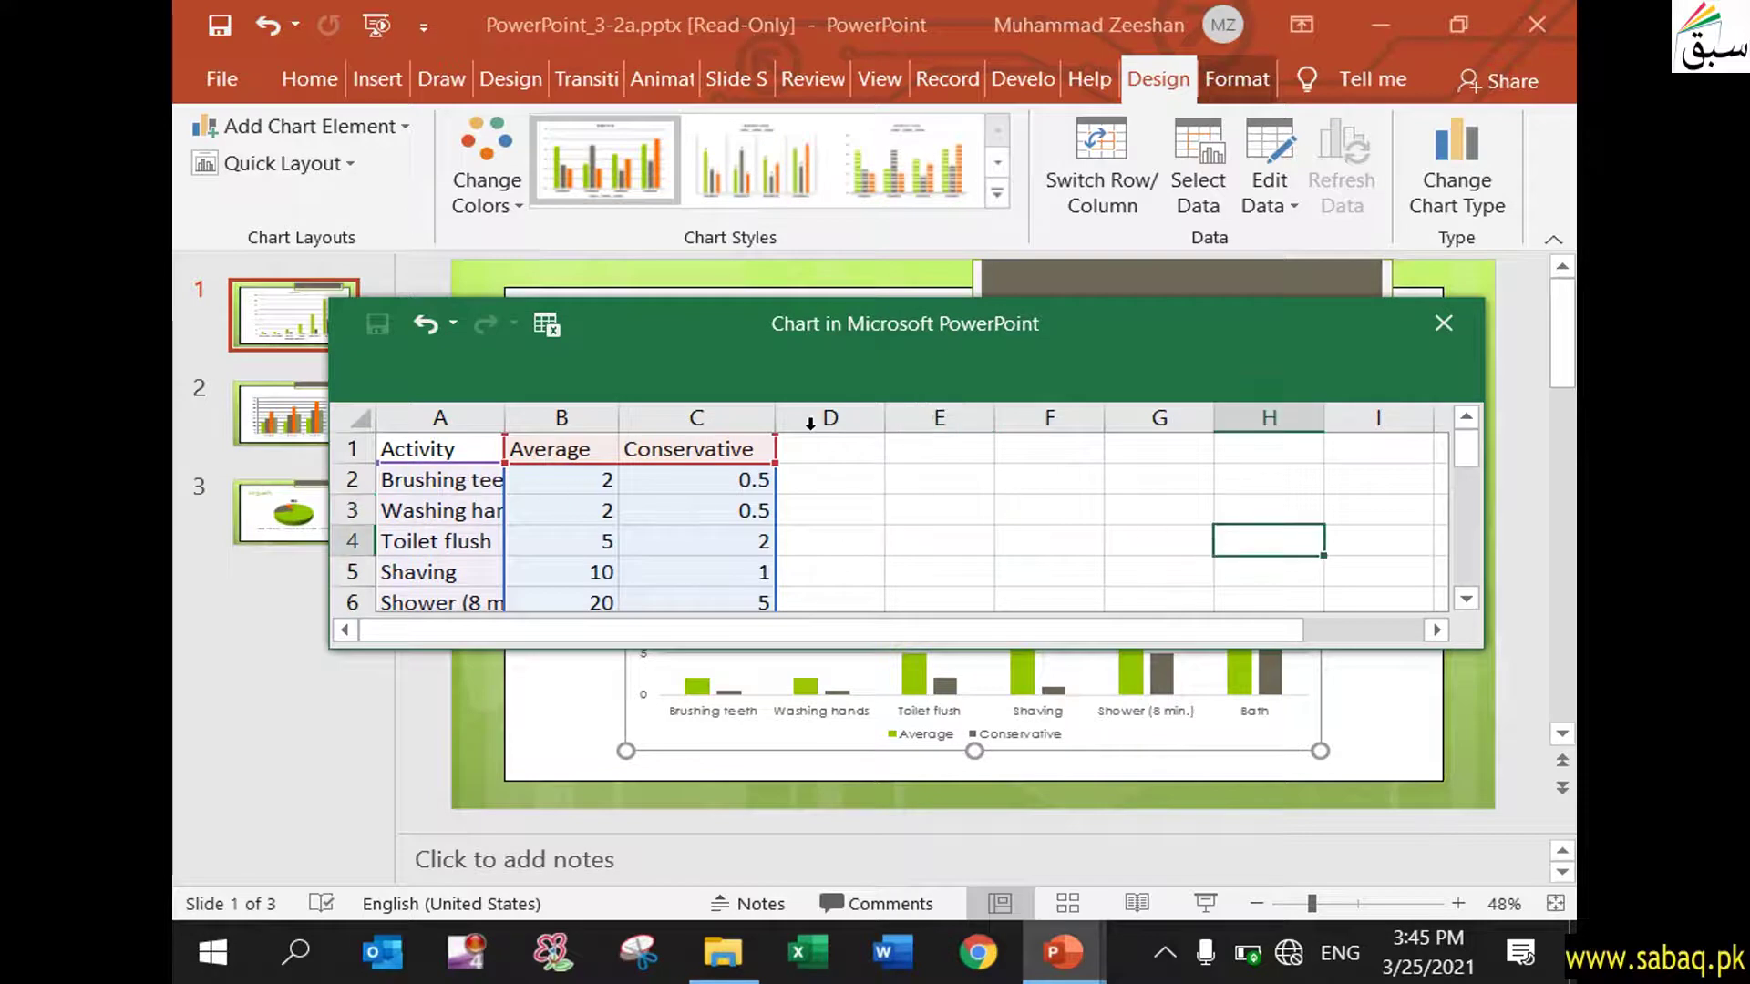
Step: Open the chart data in the full Excel window, check the range A1:C7, and close the data
left_click(546, 328)
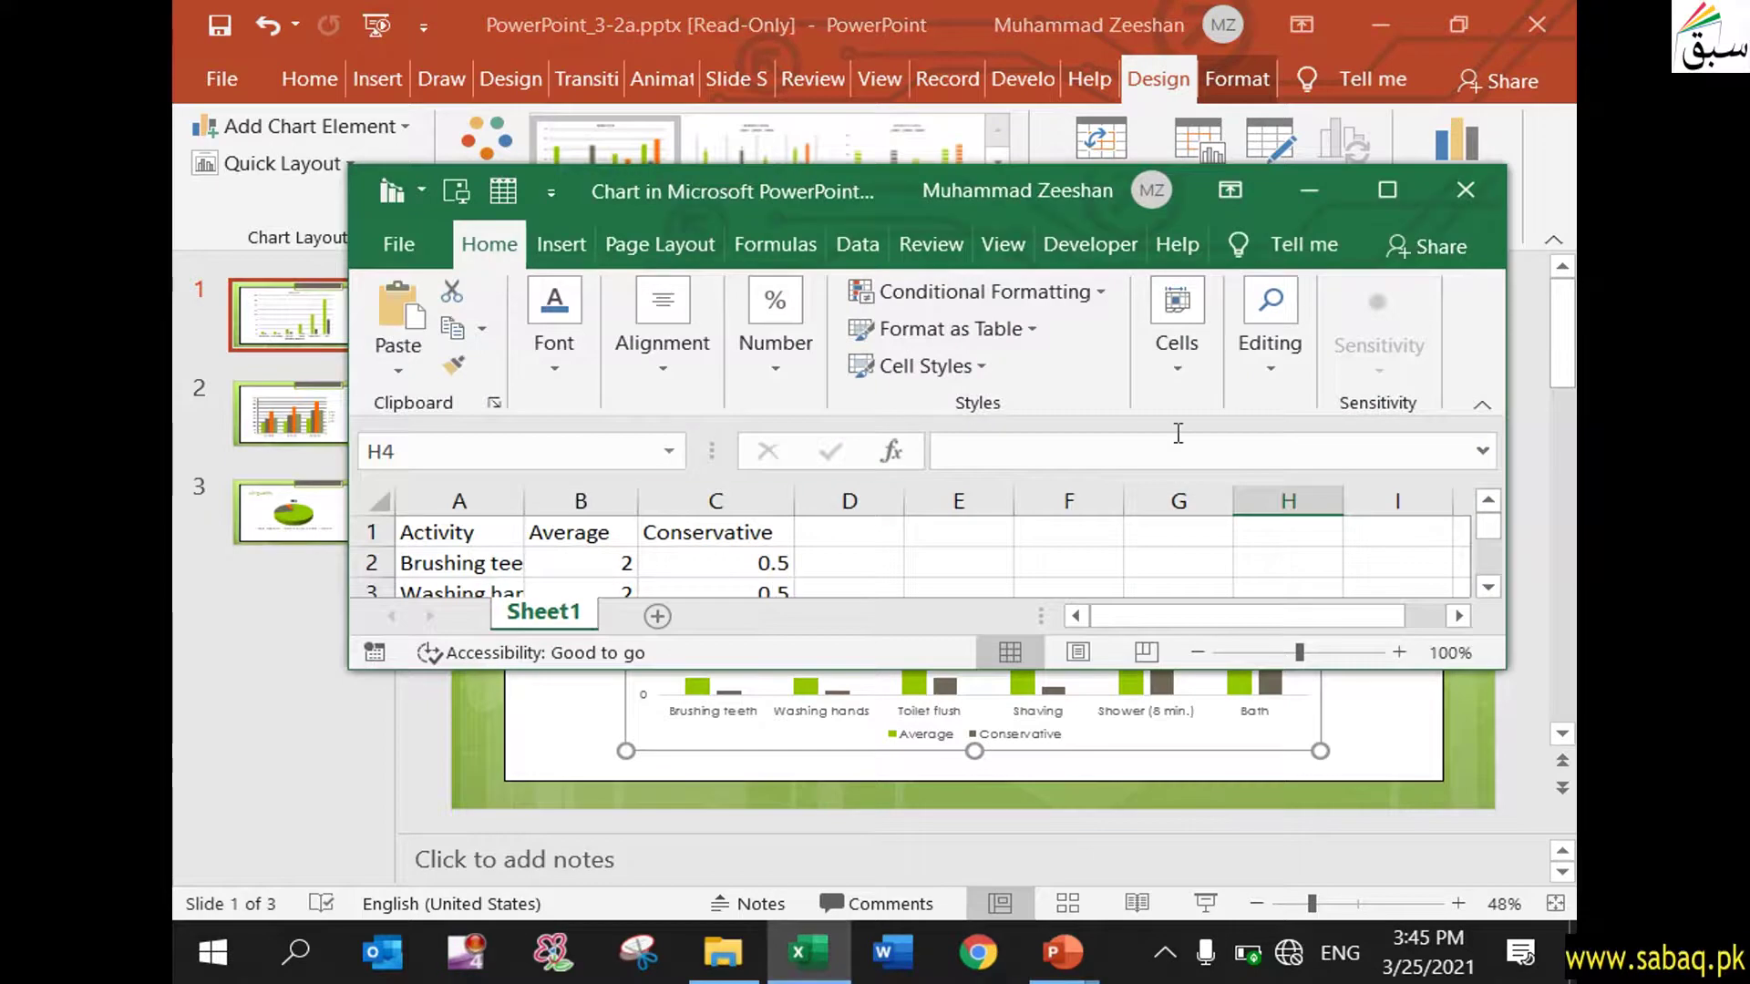
left_click(1387, 190)
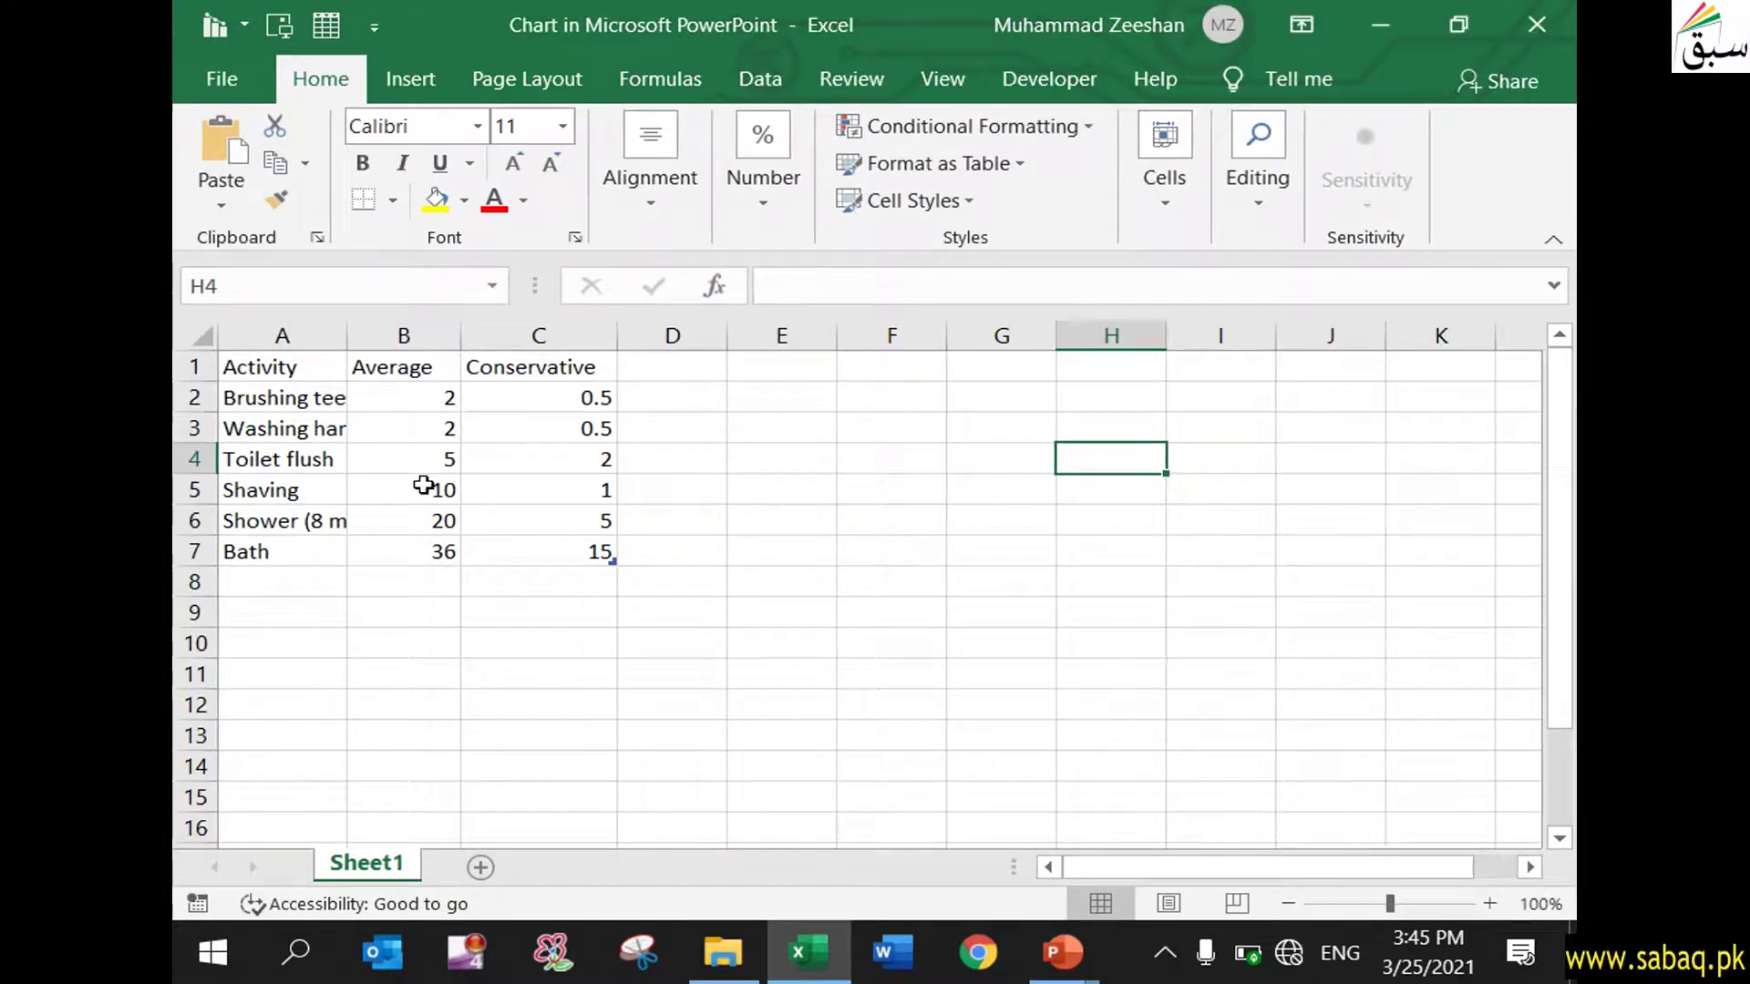
left_click(312, 370)
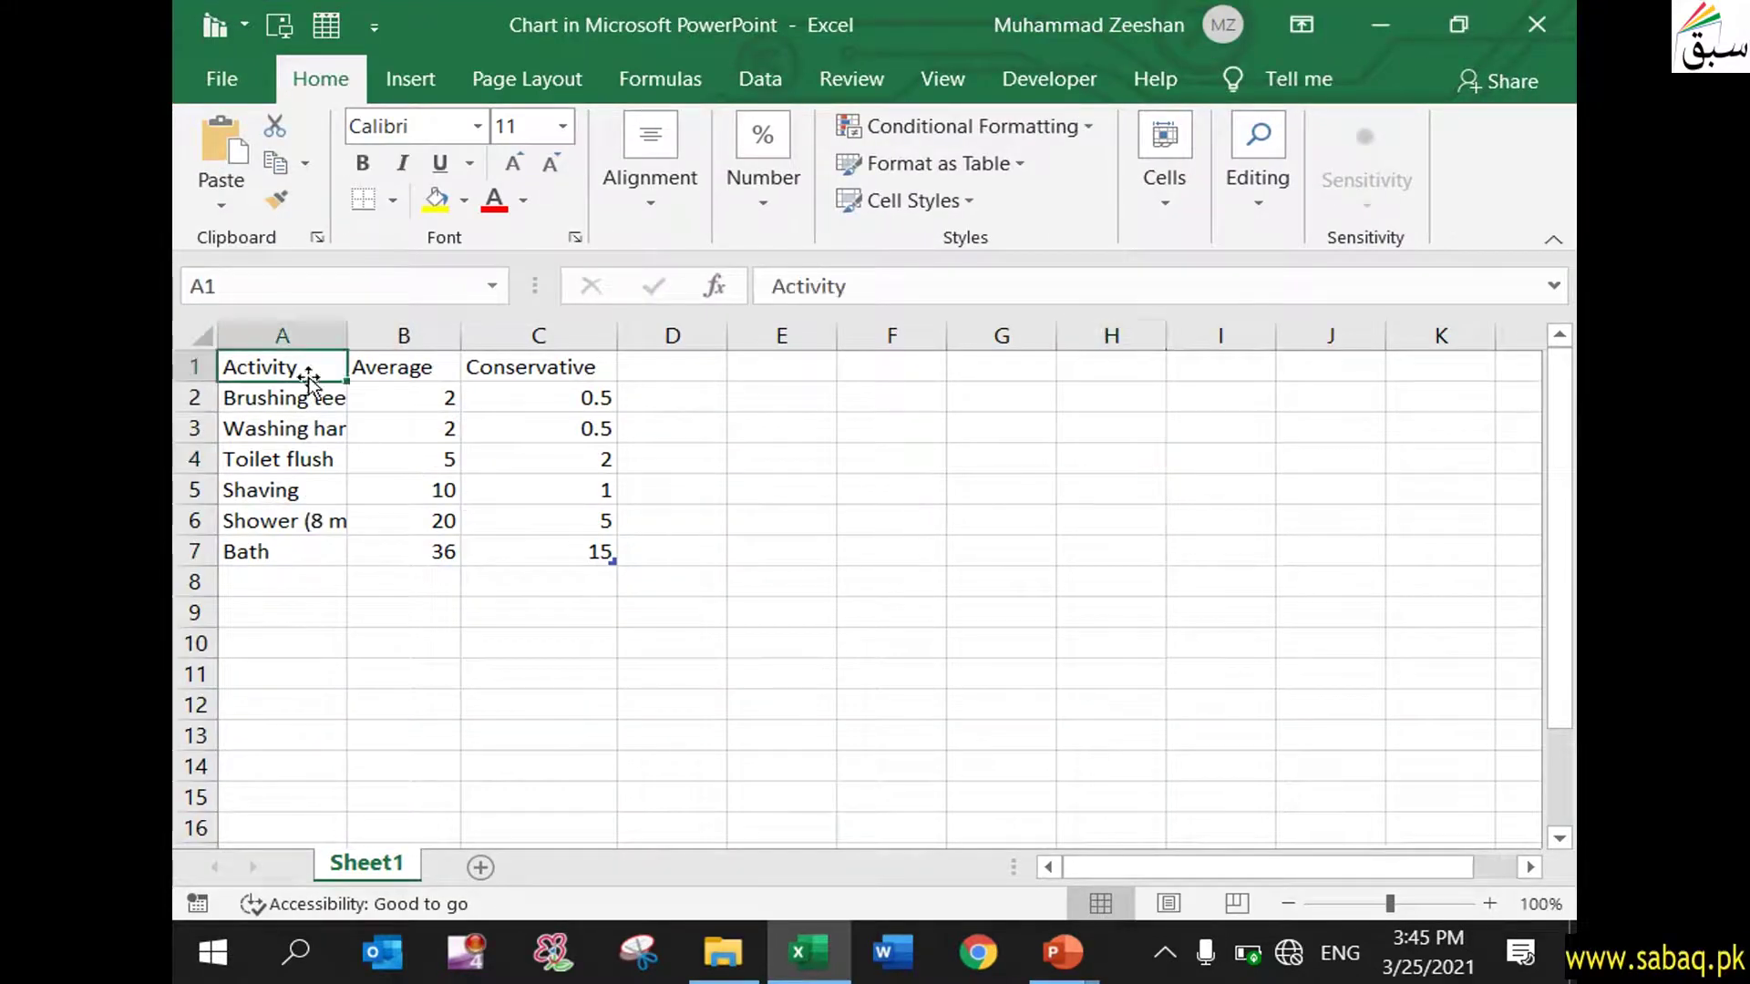
left_click(571, 544)
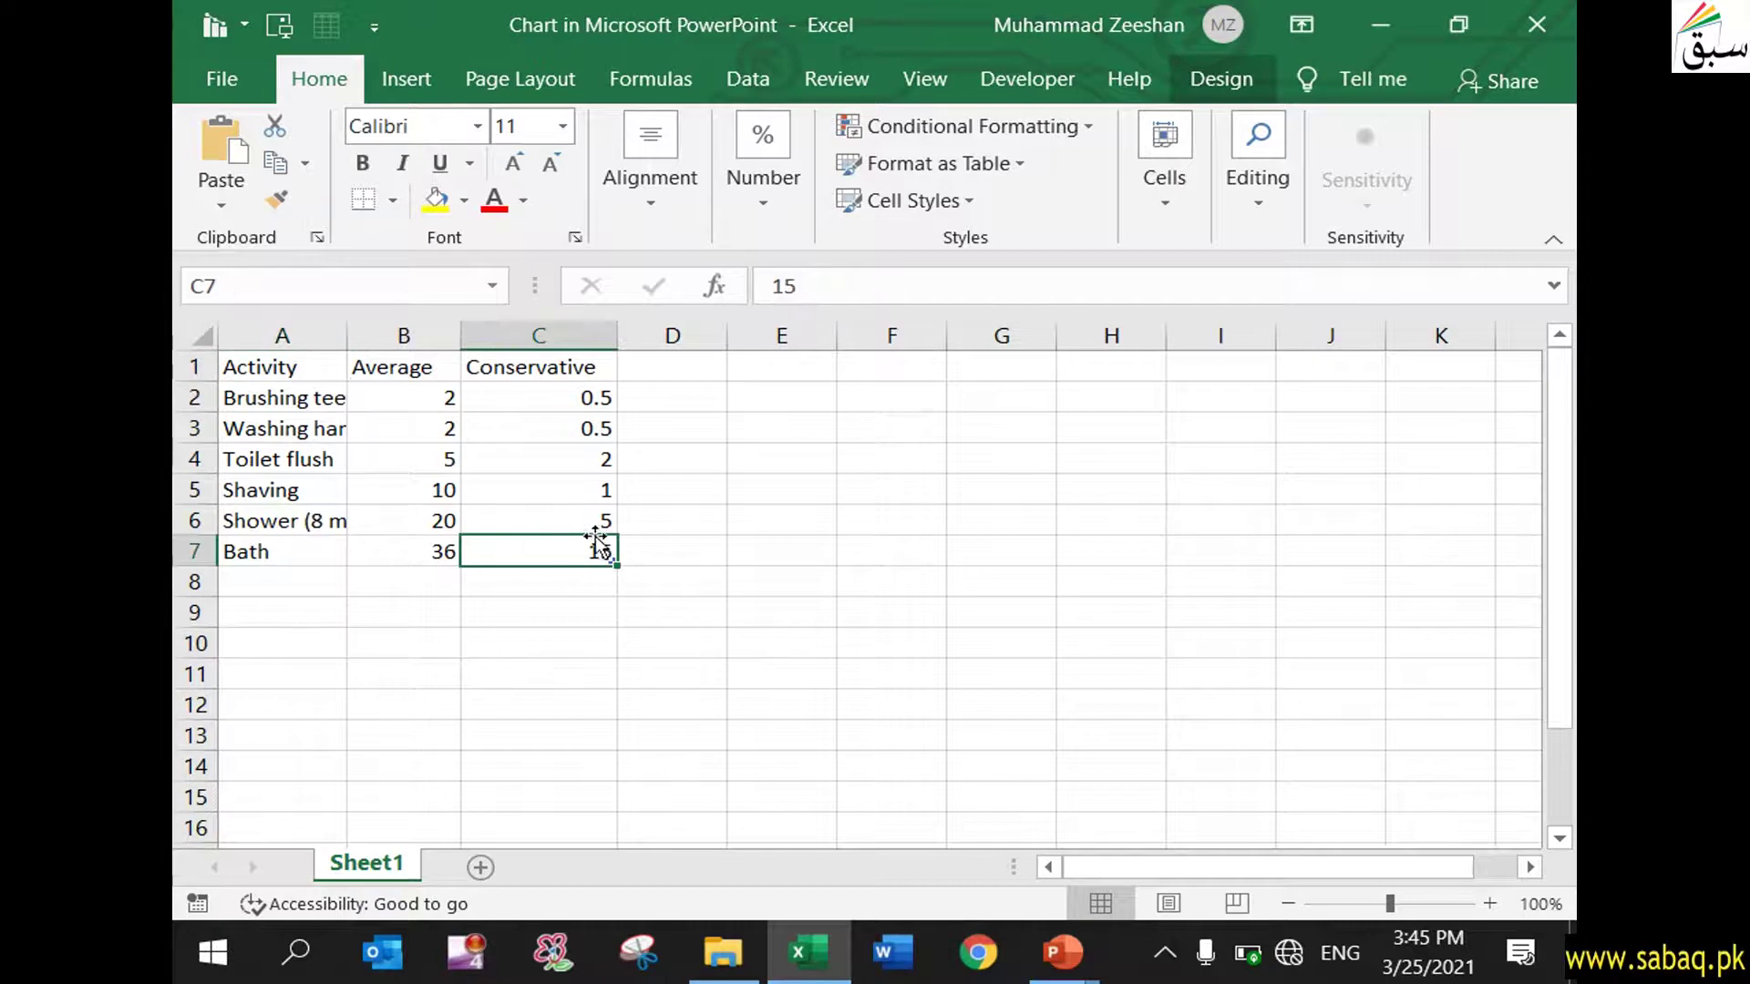
left_click(1568, 37)
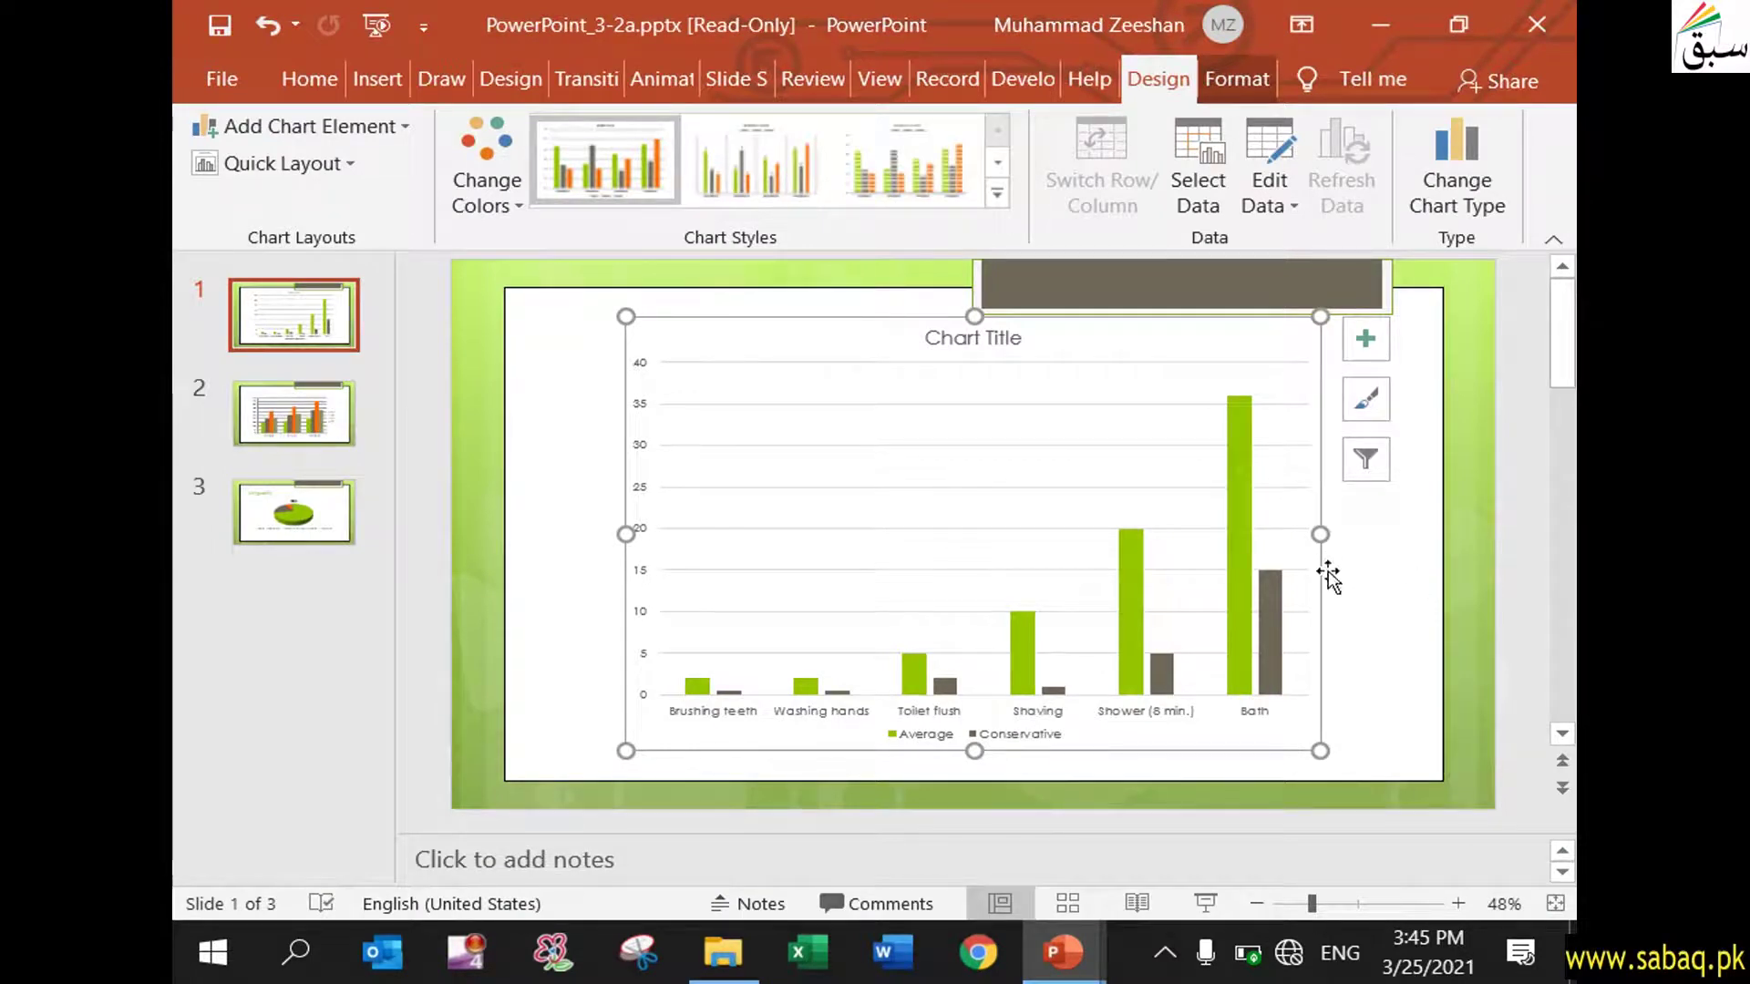
Step: Reveal and read Task 2 in the Section Exercise 3.2 slide show, and return to the PowerPoint_3-2a presentation
mouse_move(1067, 955)
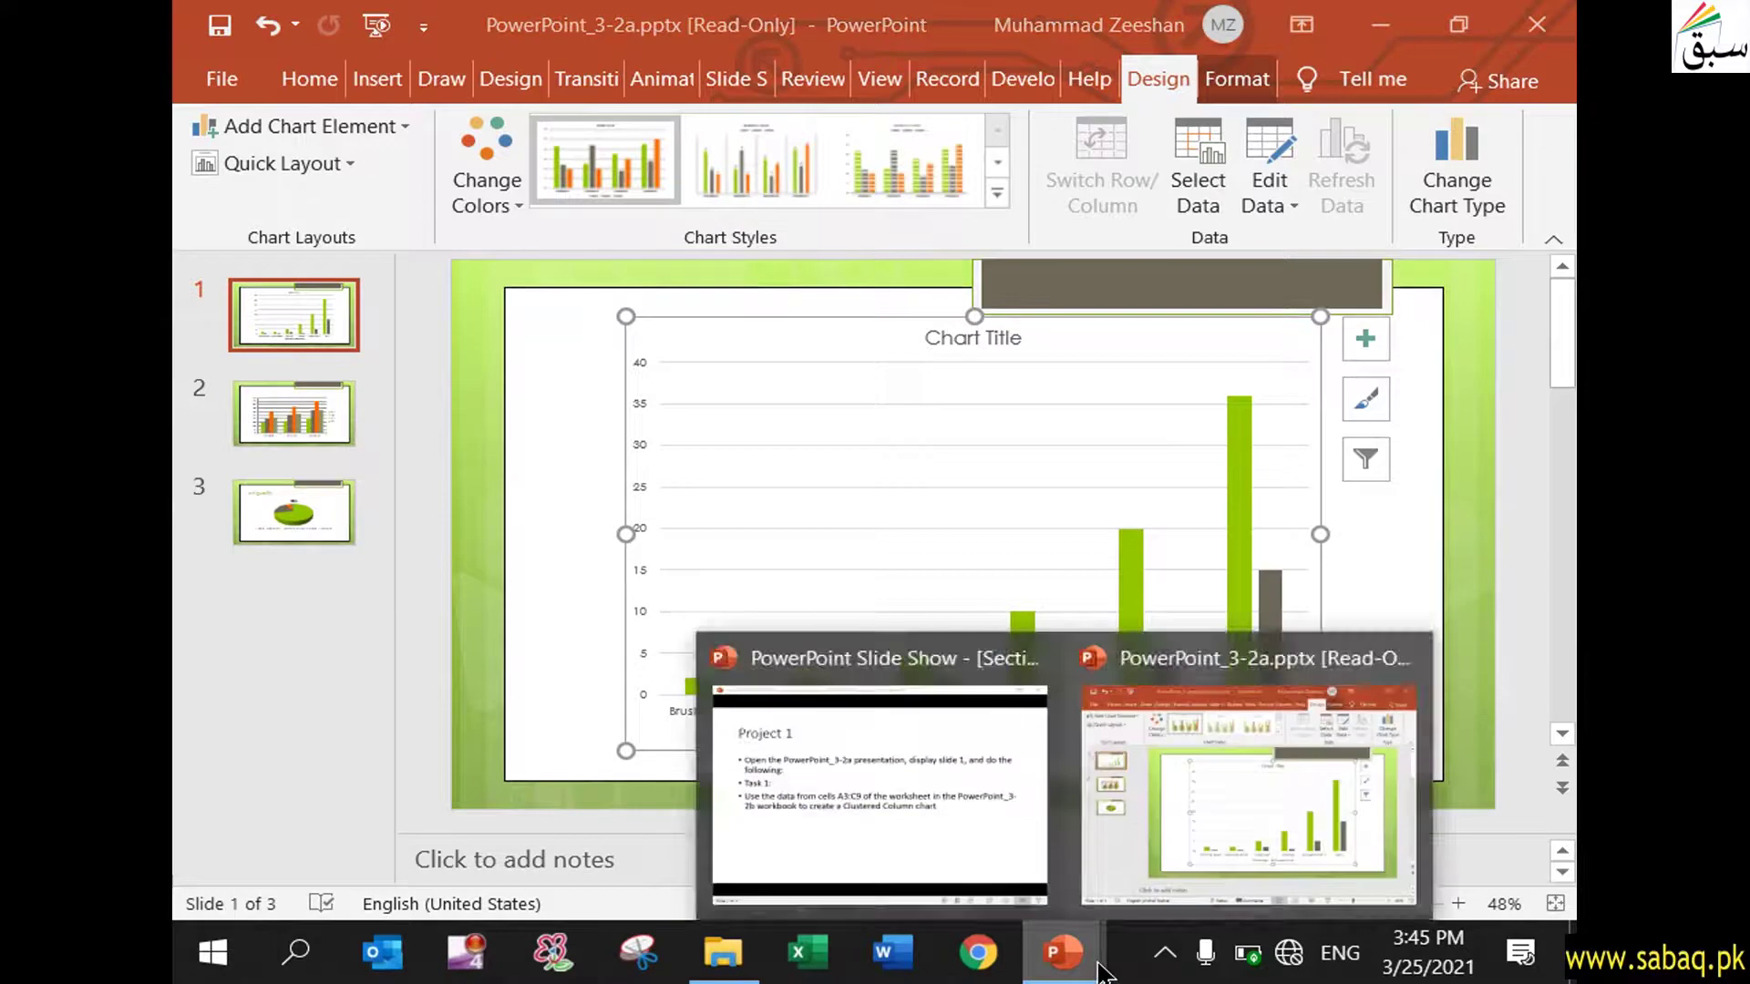
left_click(1017, 893)
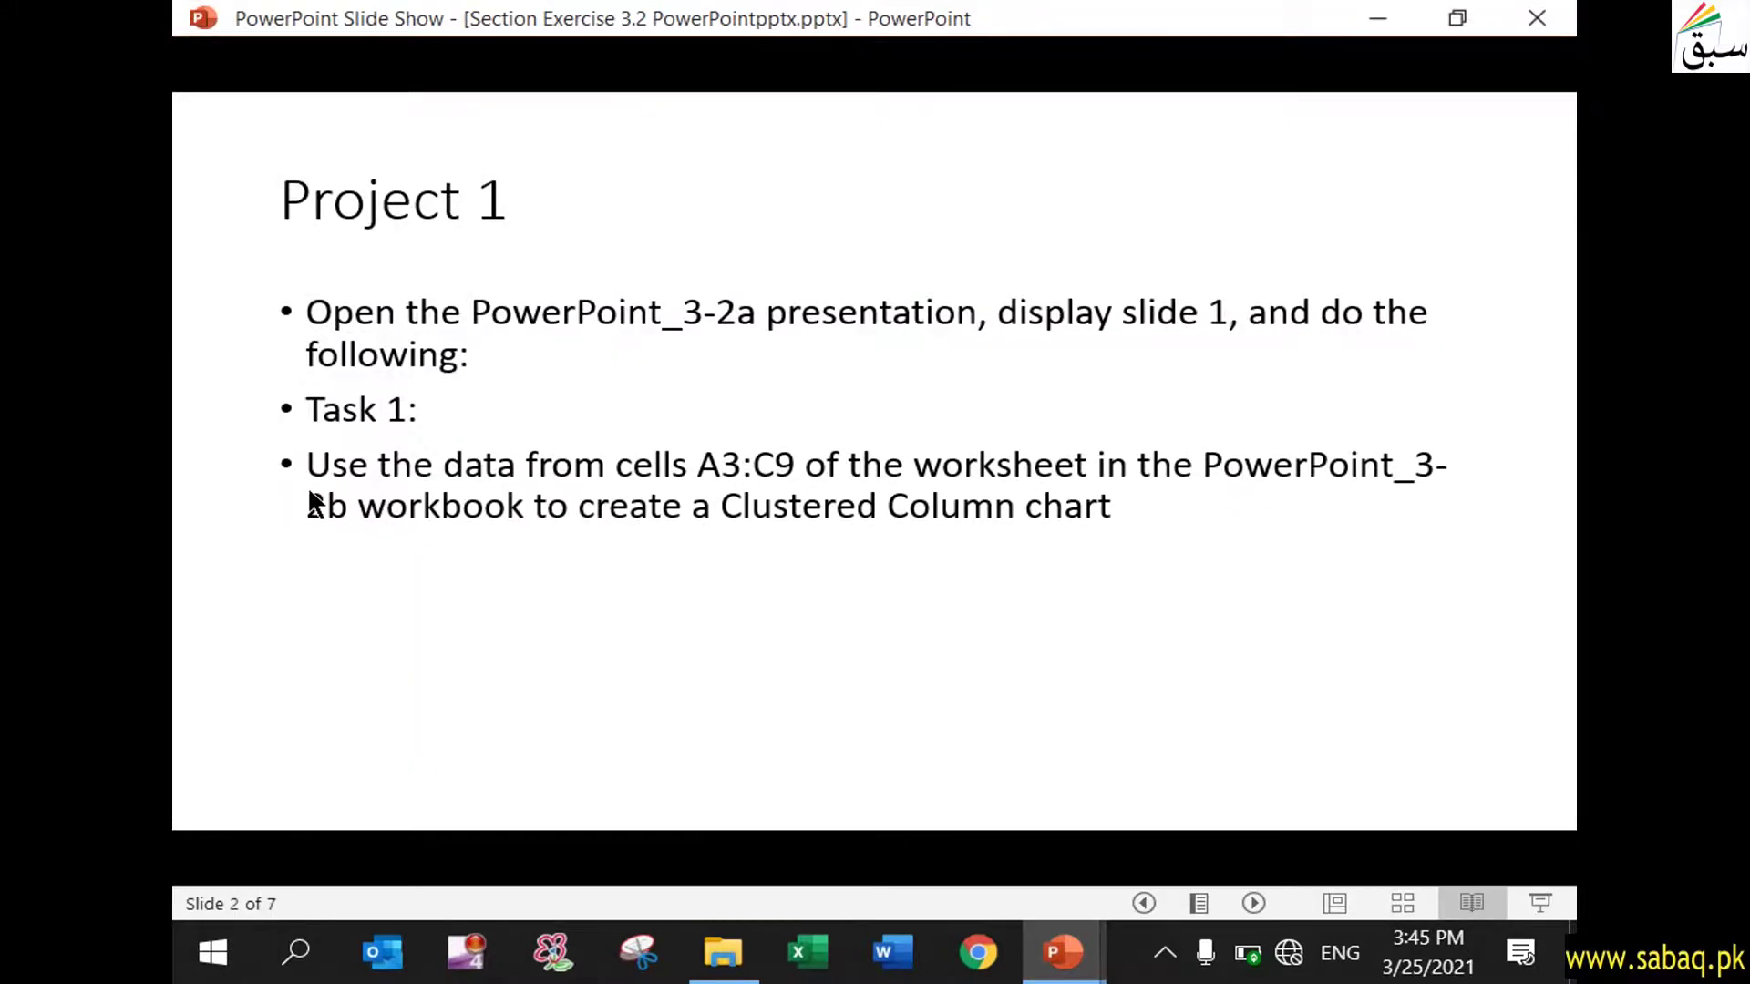
left_click(632, 609)
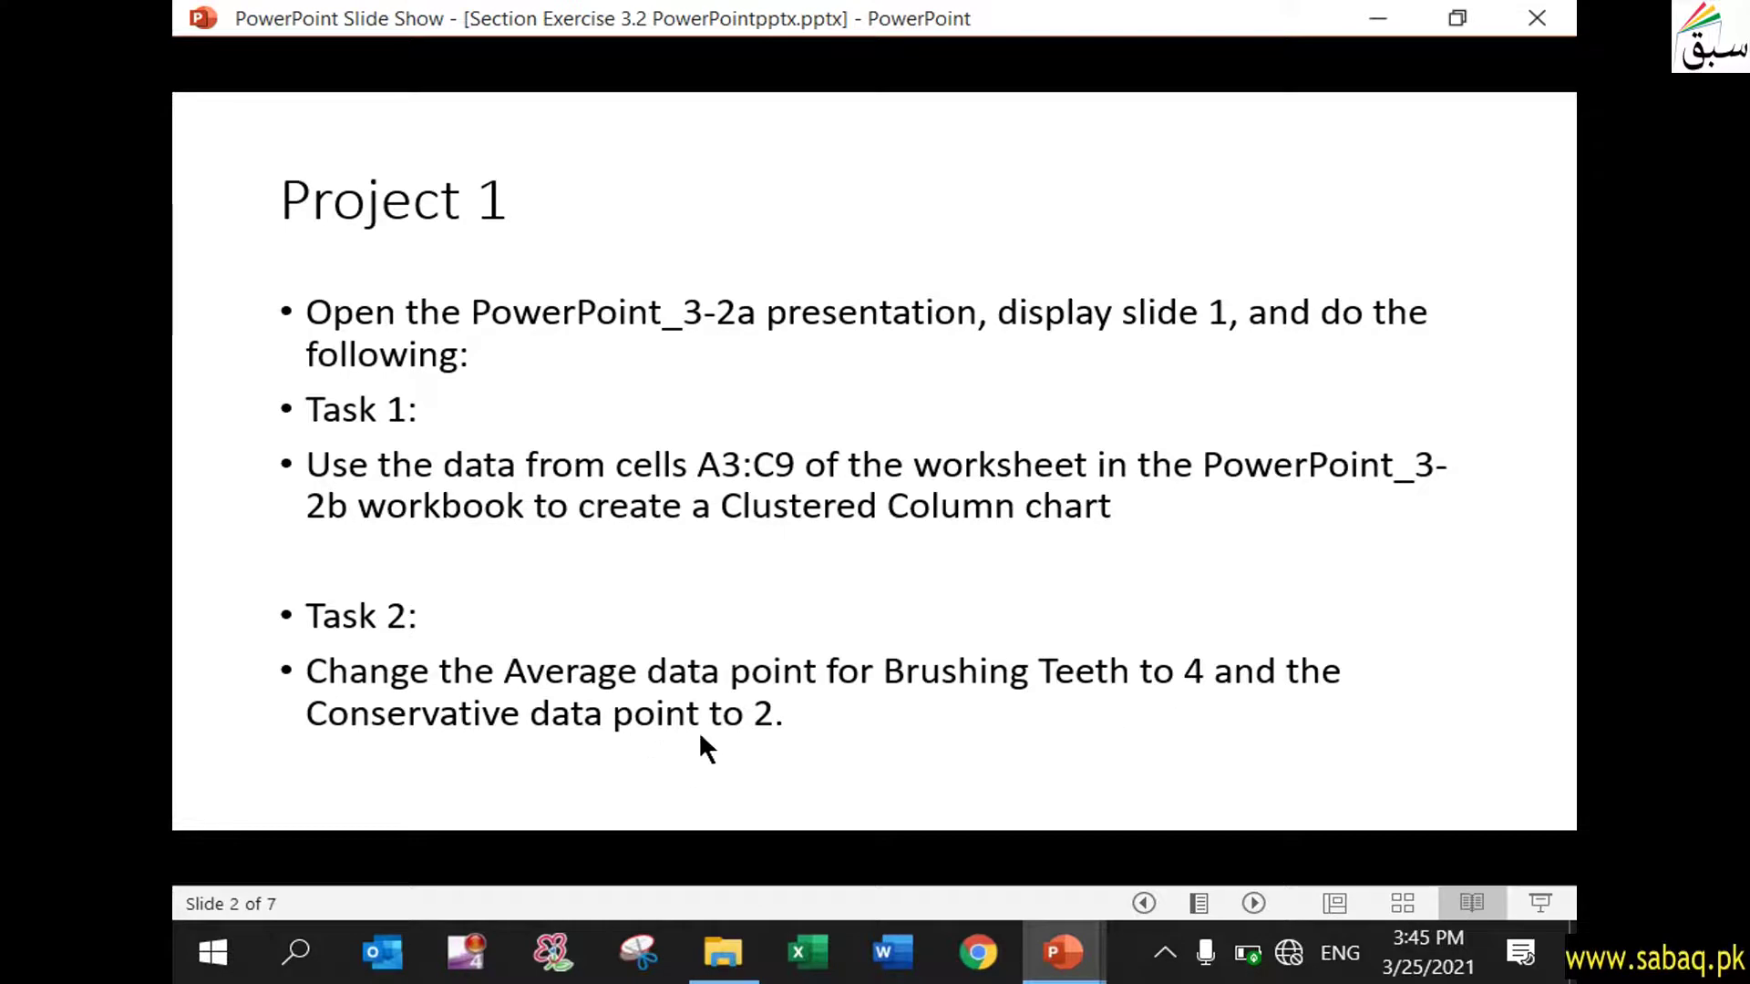
left_click(1378, 18)
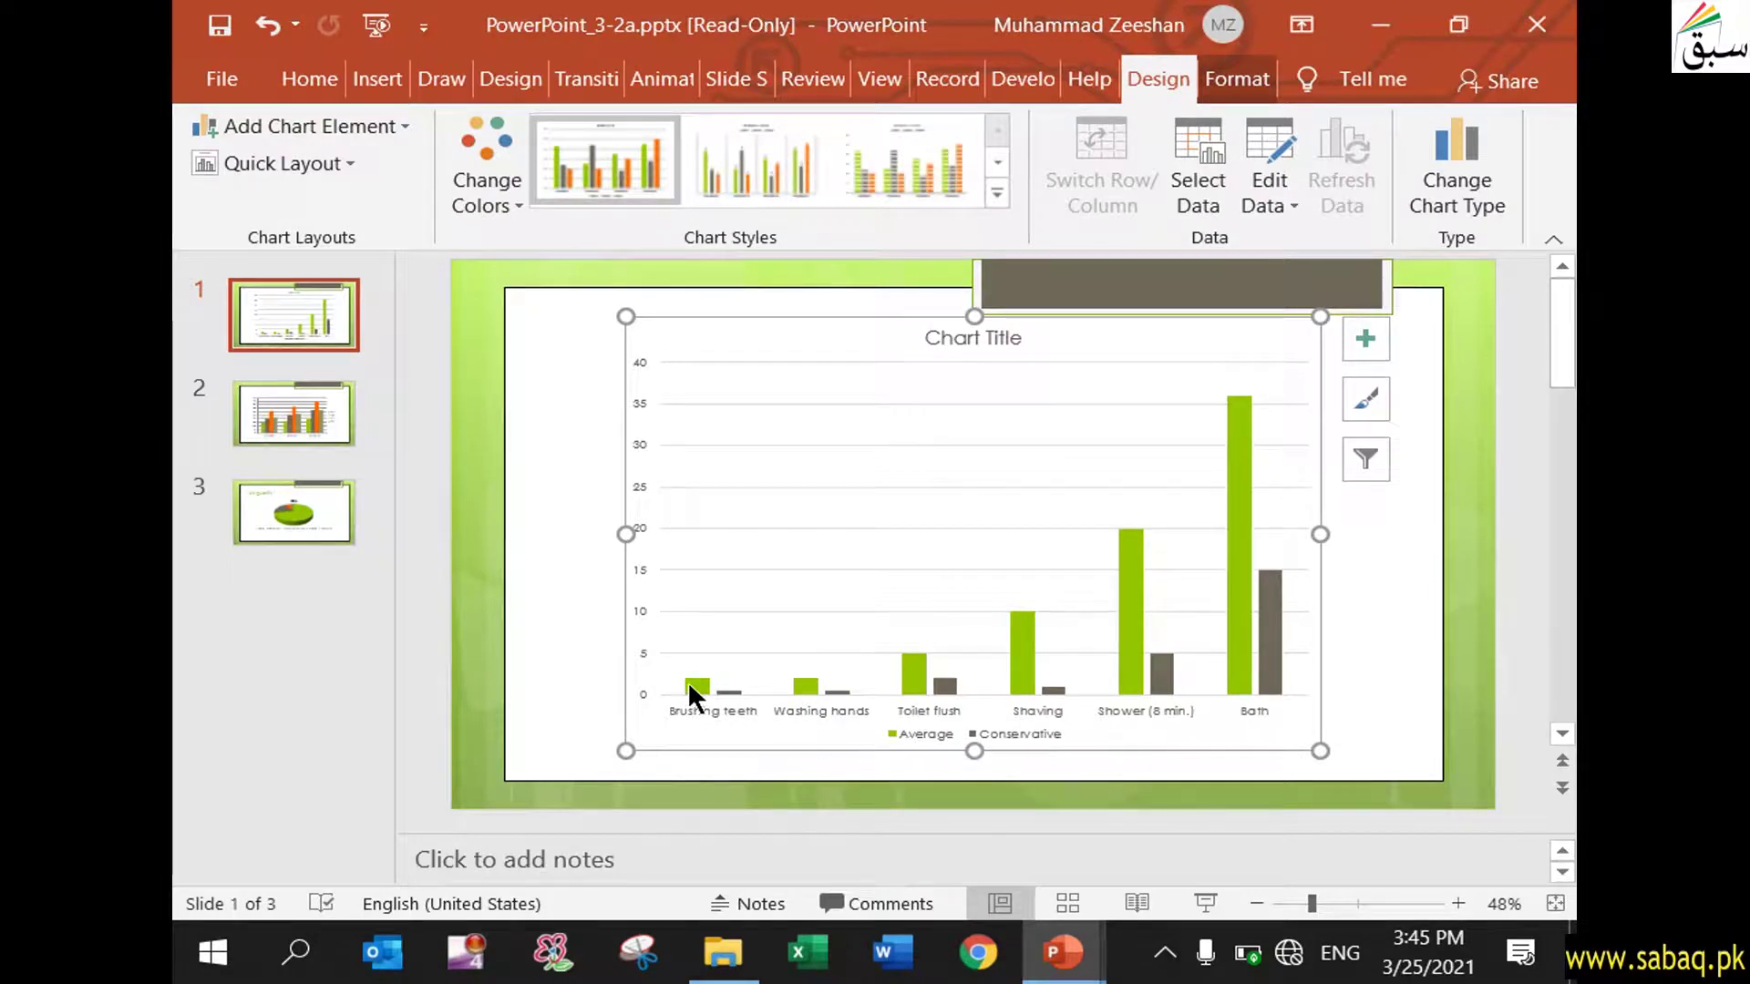
Step: Open the chart's data sheet from its data source settings and reposition the sheet window higher over the slide
left_click_drag(1312, 907, 1346, 904)
scroll(1145, 648, "down", 2)
scroll(1154, 690, "down", 2)
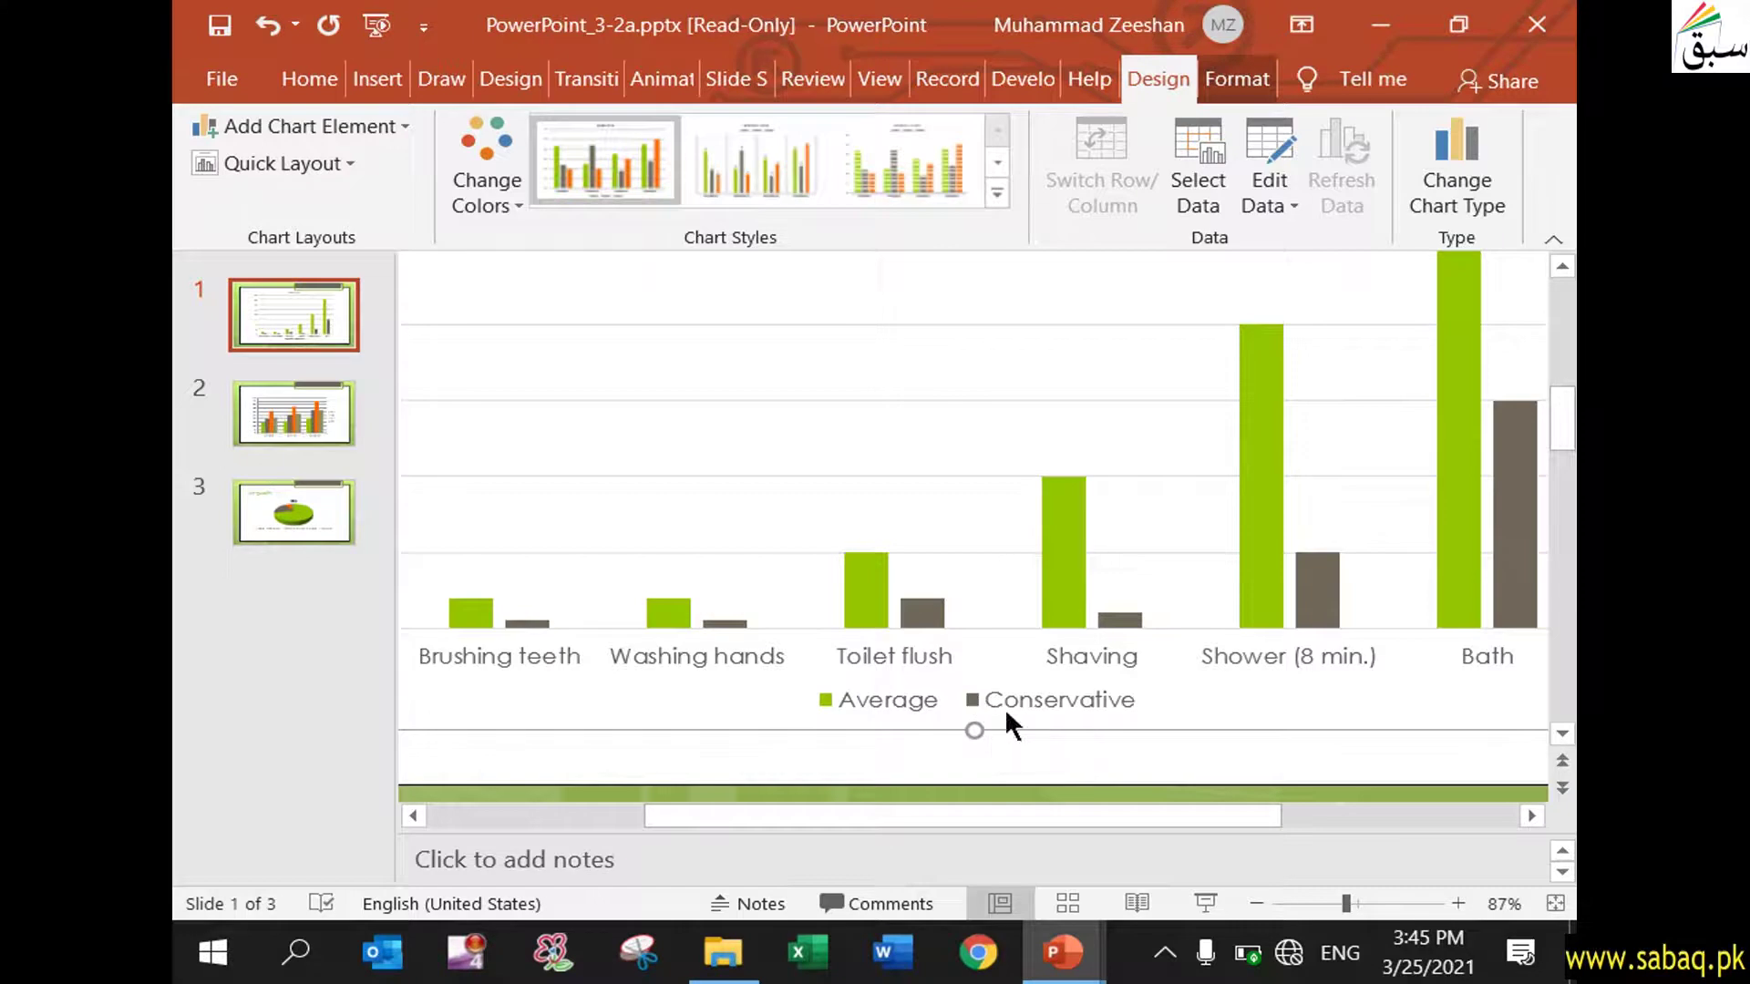
left_click_drag(999, 817, 845, 815)
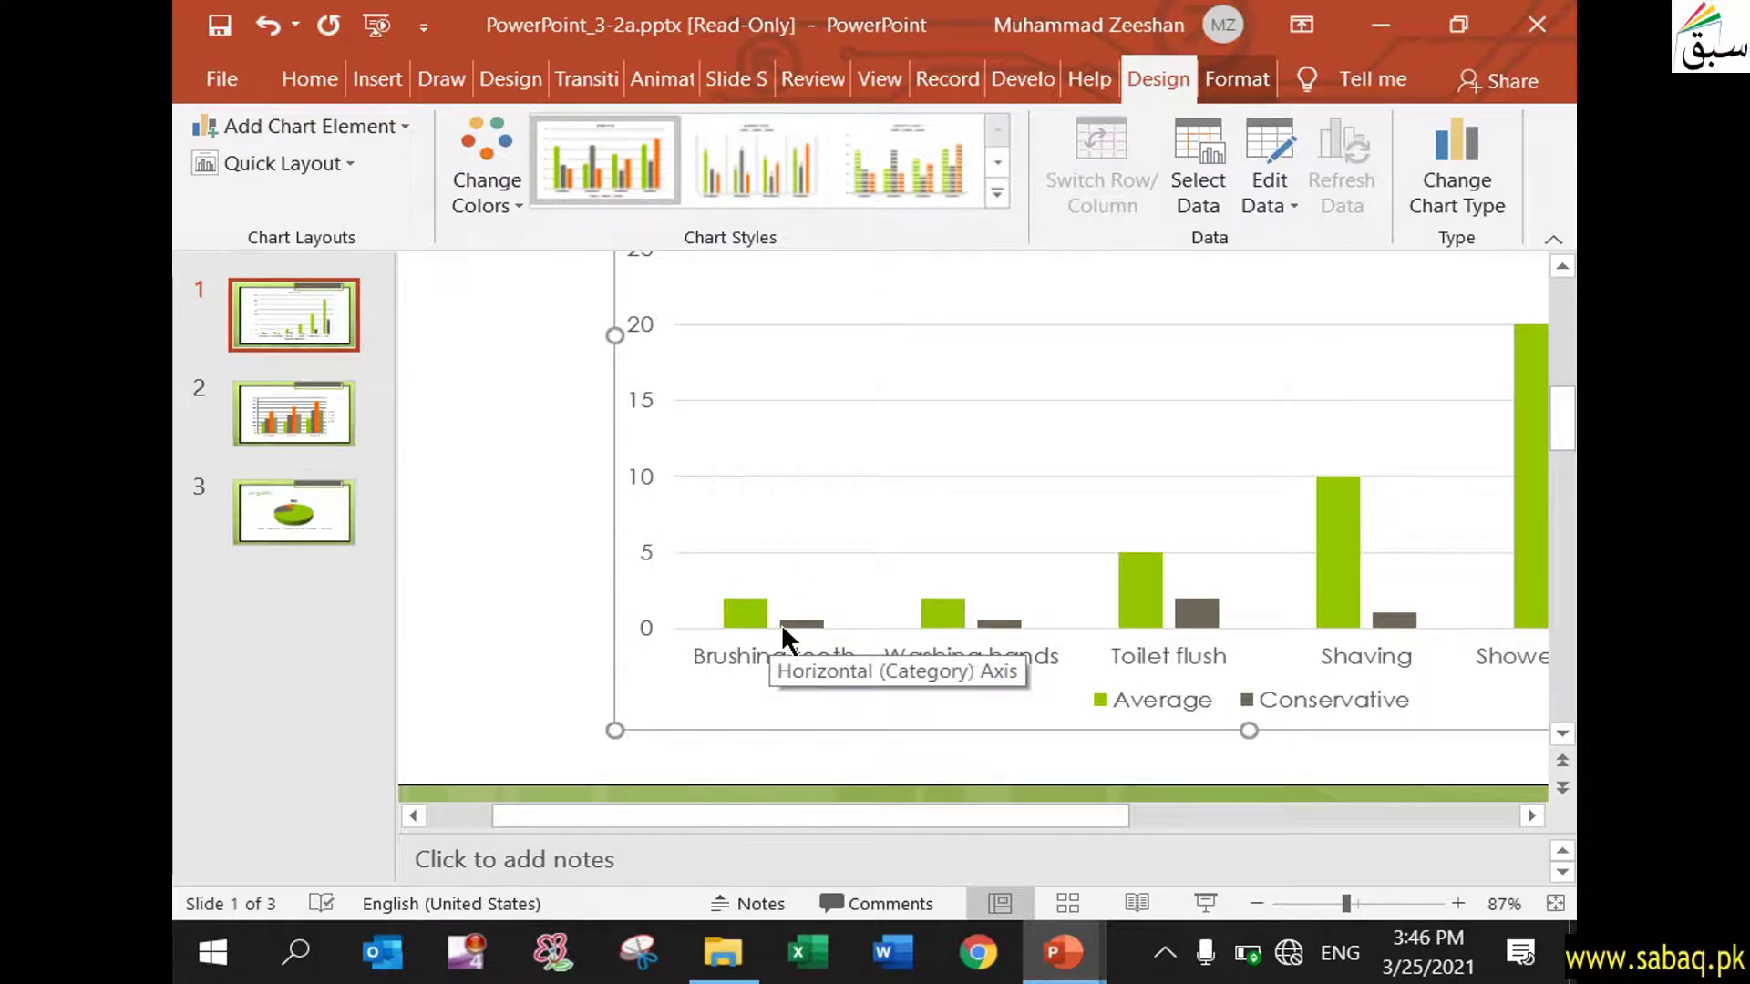
left_click(1213, 144)
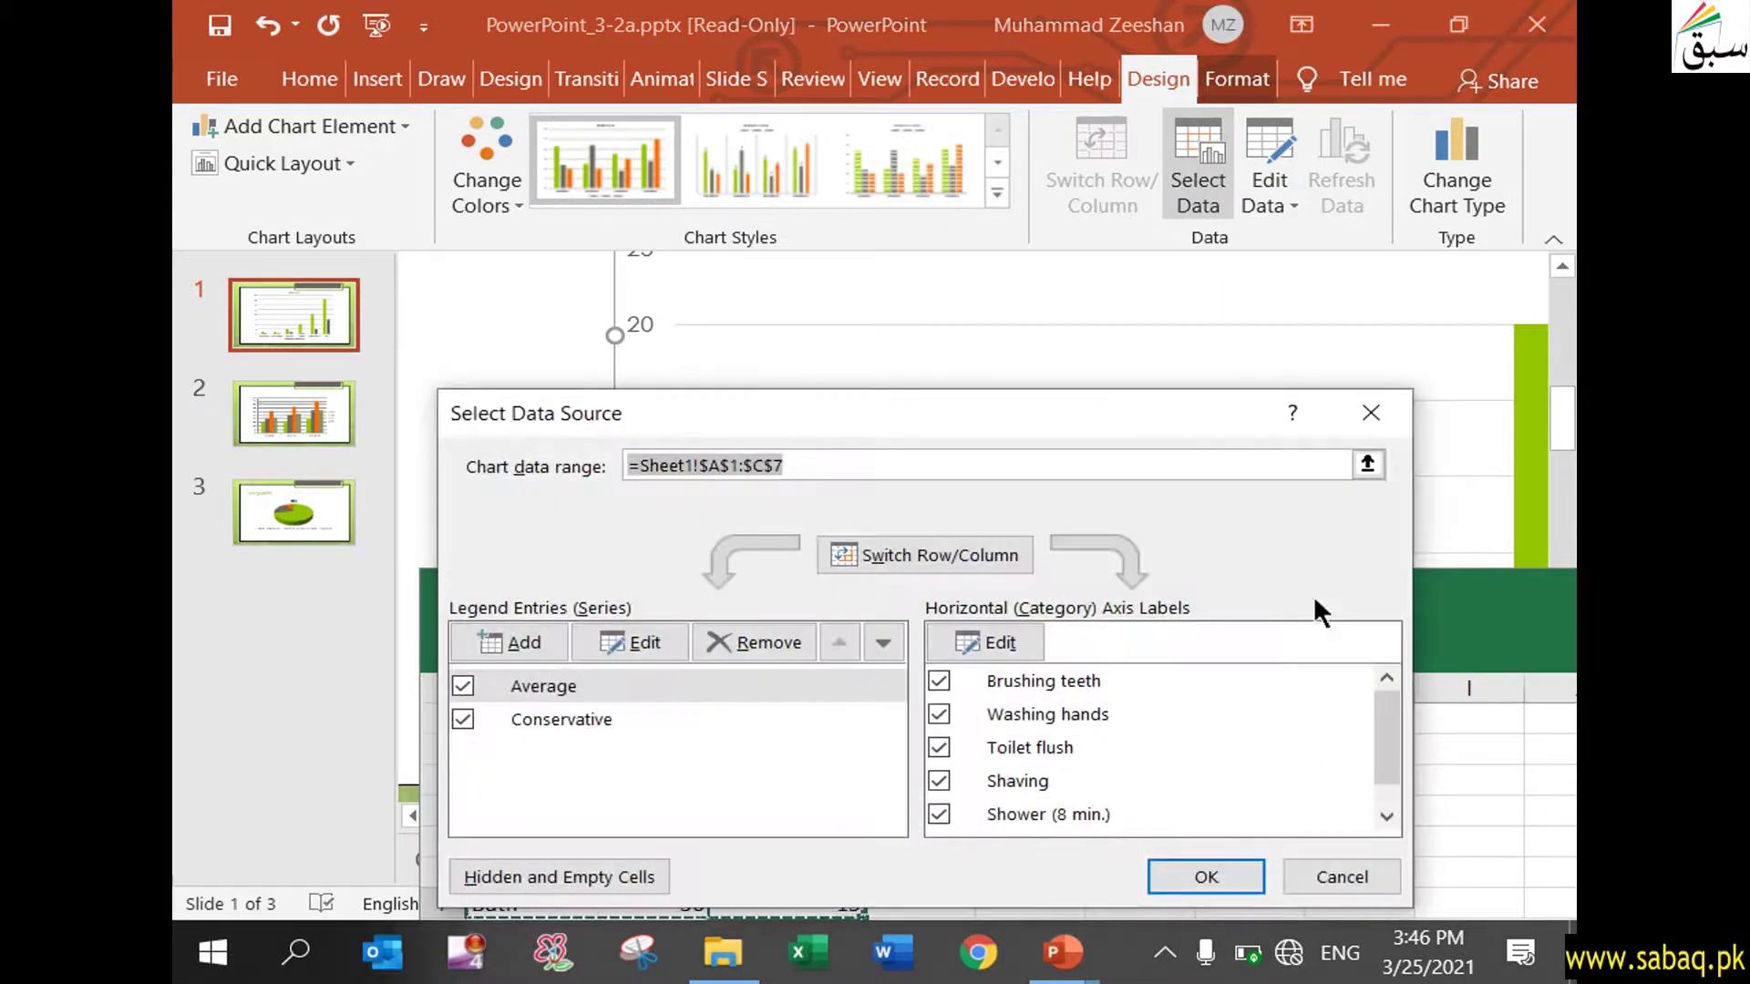
left_click(1245, 873)
left_click_drag(1134, 599, 1119, 344)
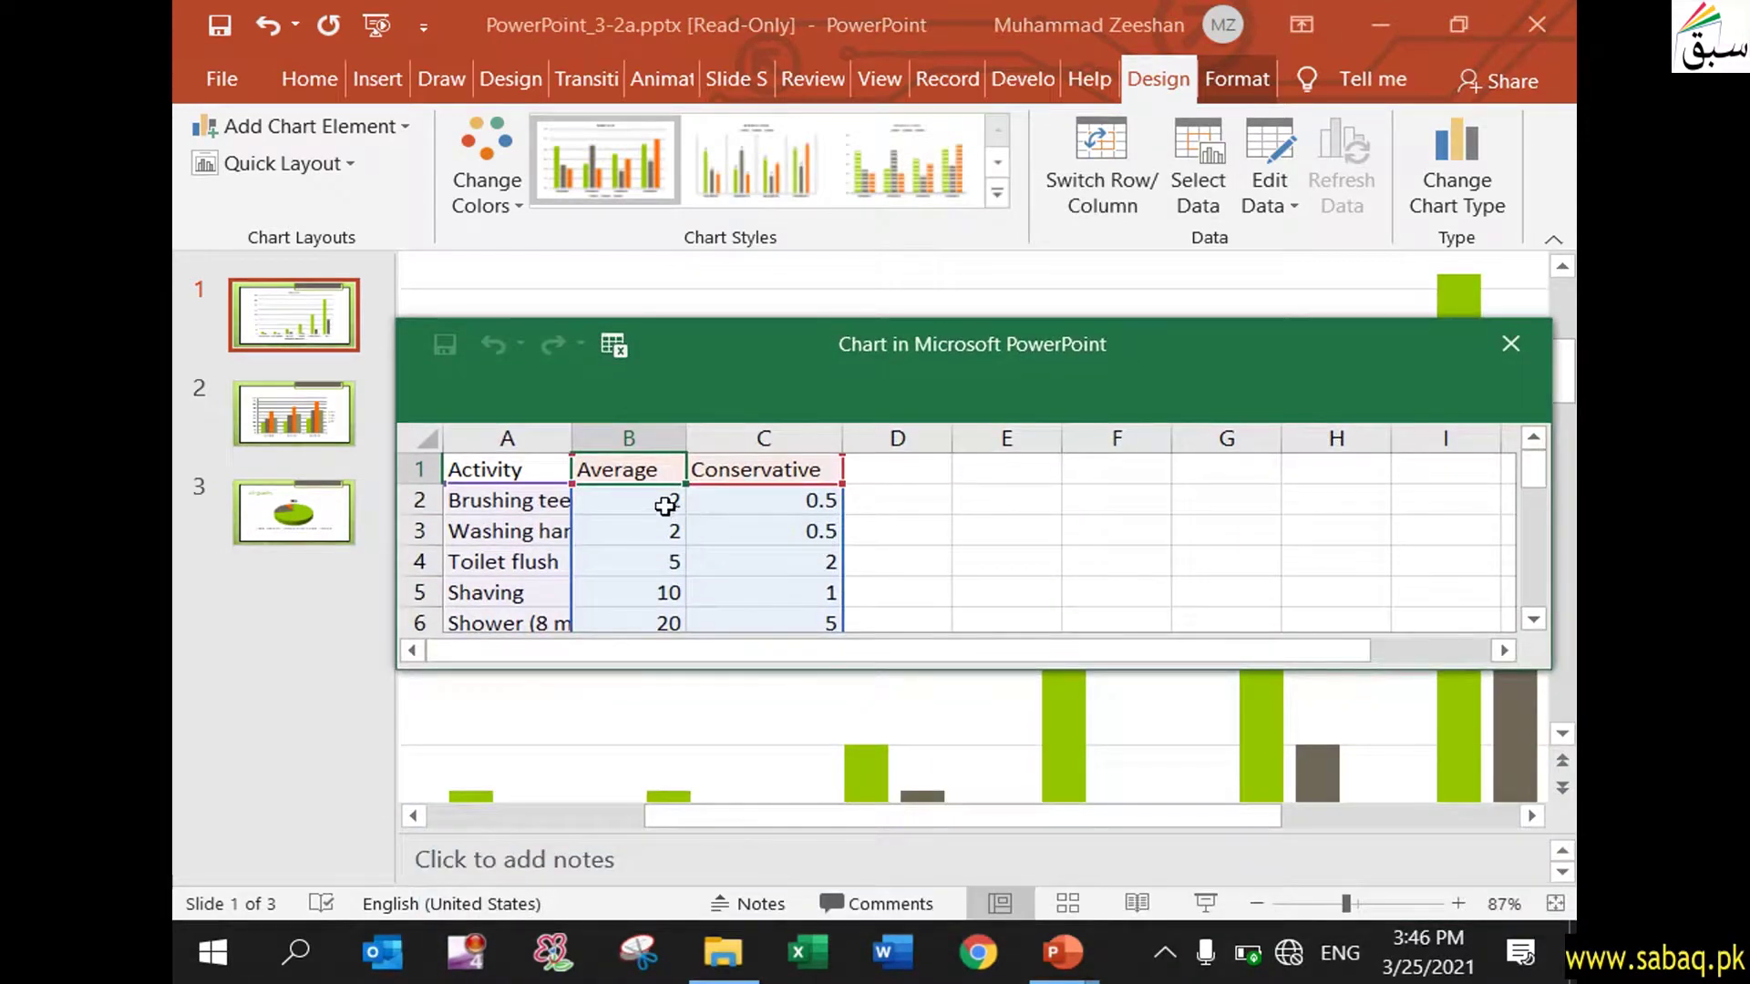
Step: Reread Task 2 in the Section Exercise 3.2 slide show and return to the PowerPoint_3-2a chart data
mouse_move(1063, 953)
left_click(912, 821)
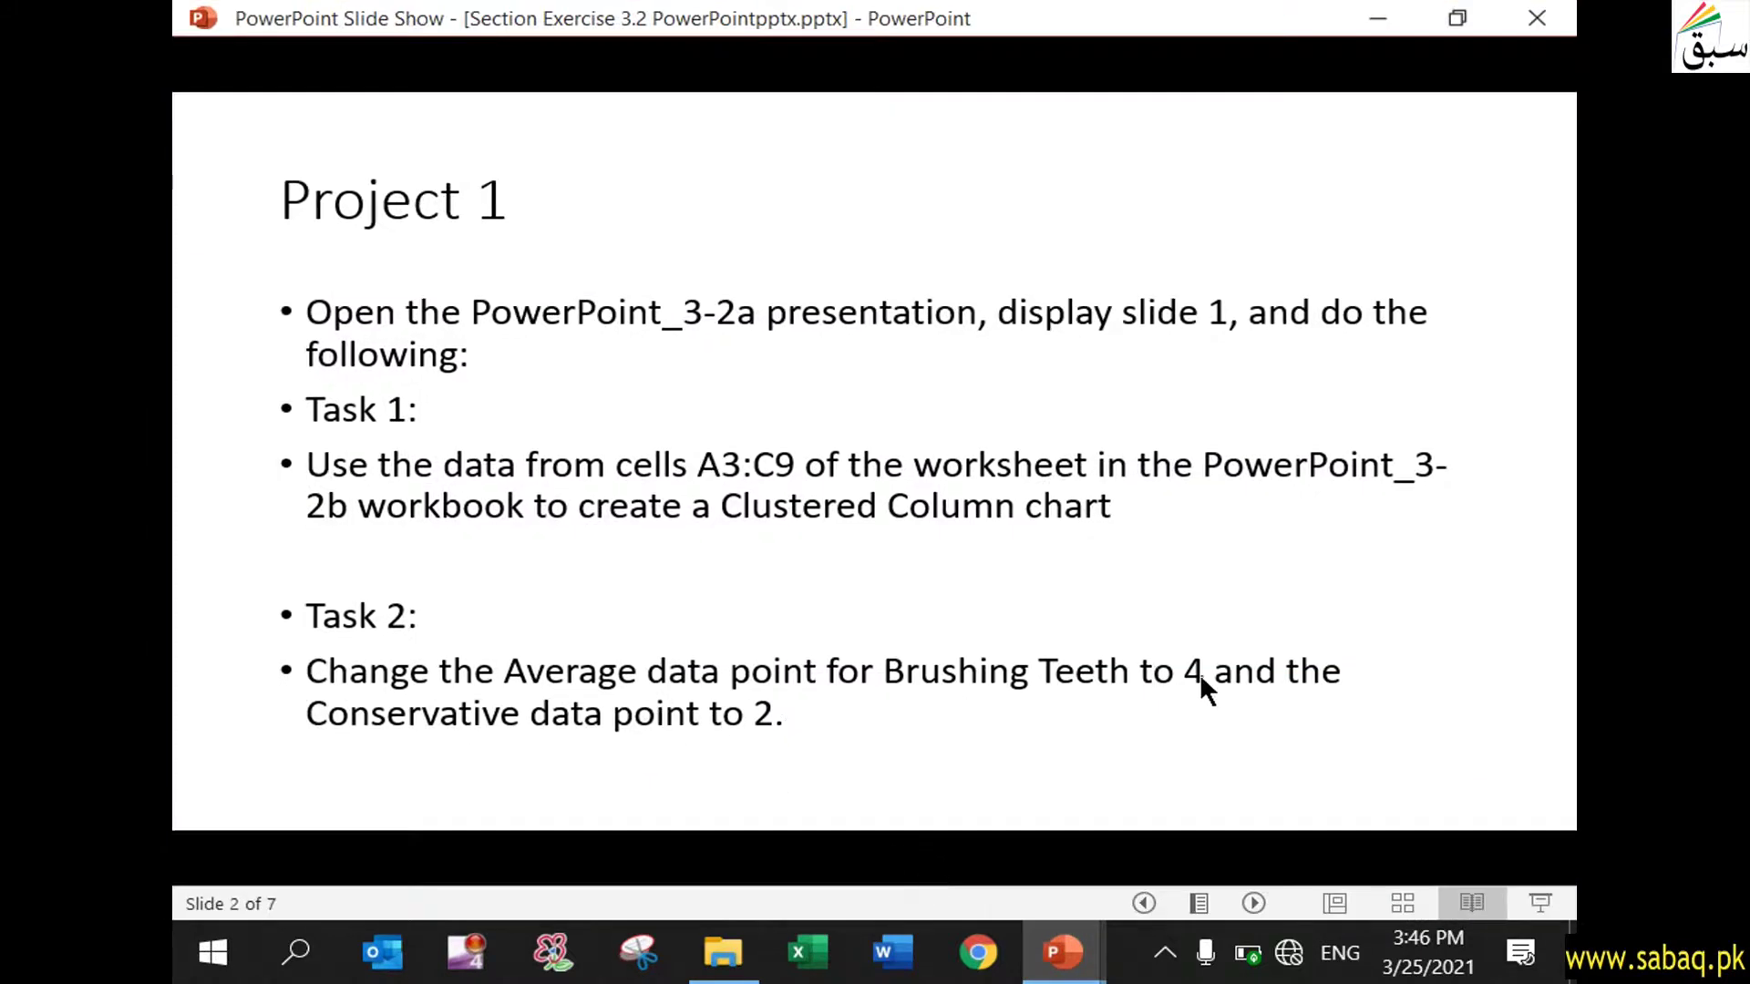
left_click(1378, 18)
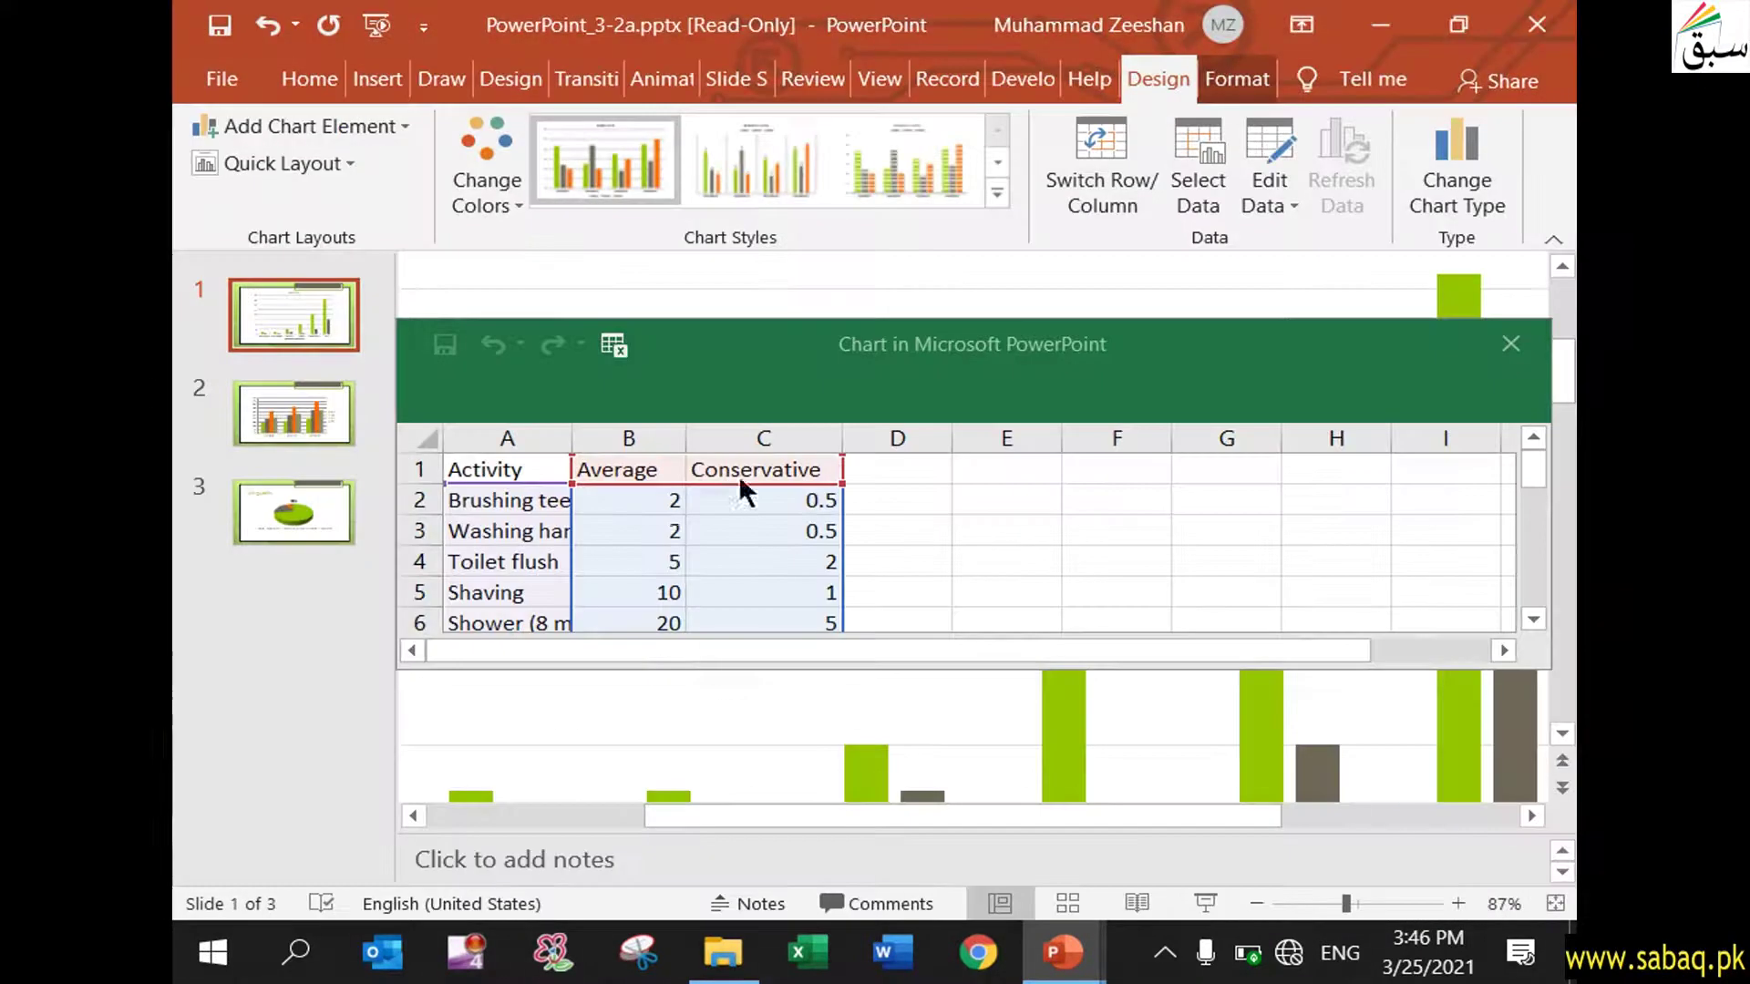
Step: Set the Average value for Brushing teeth in cell B2 to 4
left_click(662, 495)
double_click(665, 498)
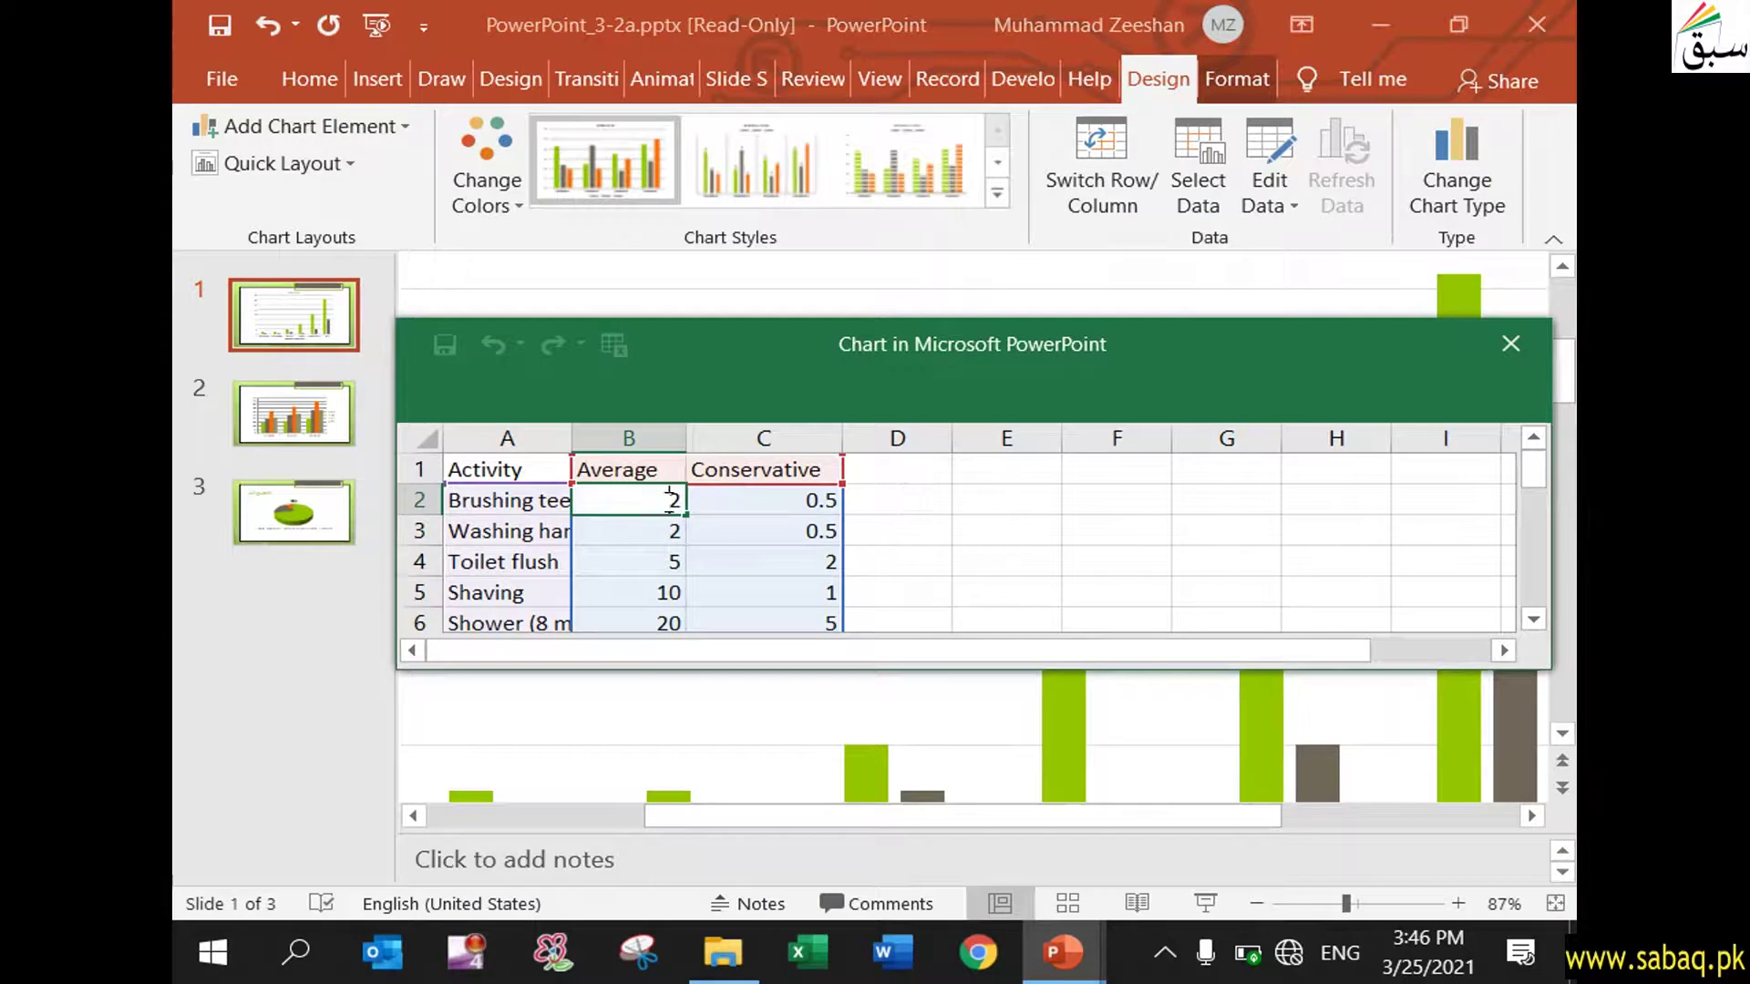
key("BackSpace")
type("4")
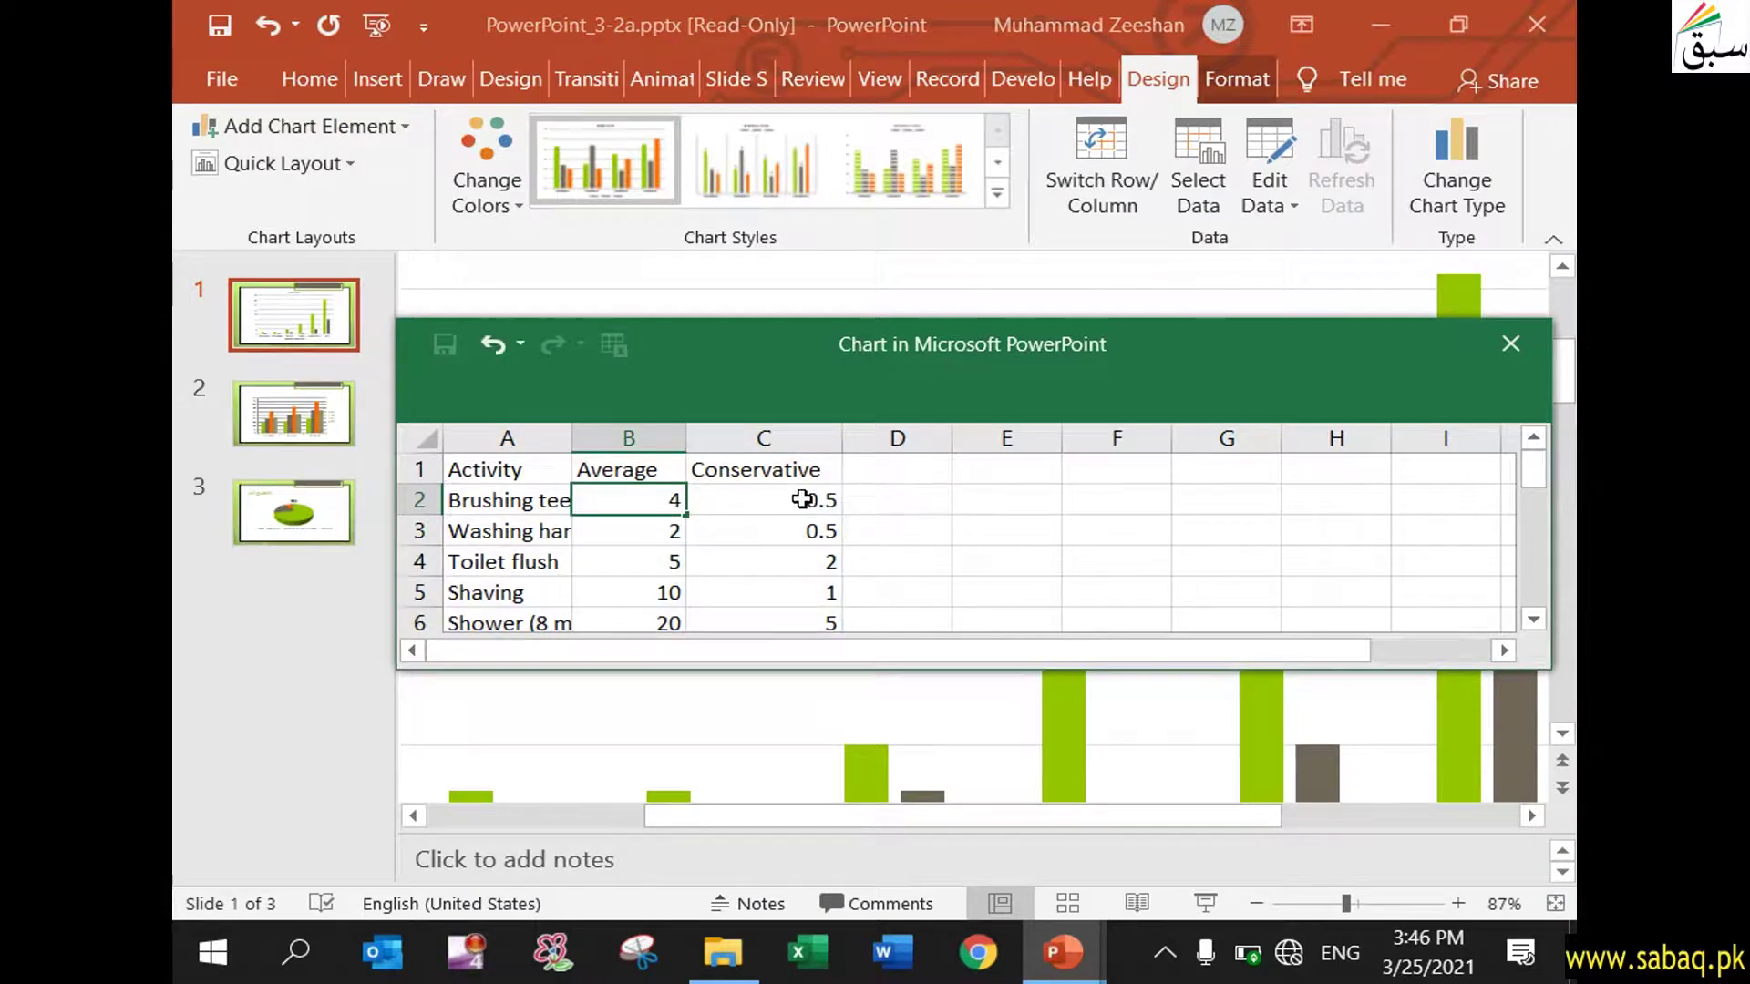
Step: Set the Conservative value for Brushing teeth in cell C2 to 2 and close the chart's data sheet
left_click(811, 499)
double_click(810, 500)
left_click_drag(811, 499, 837, 501)
type("2")
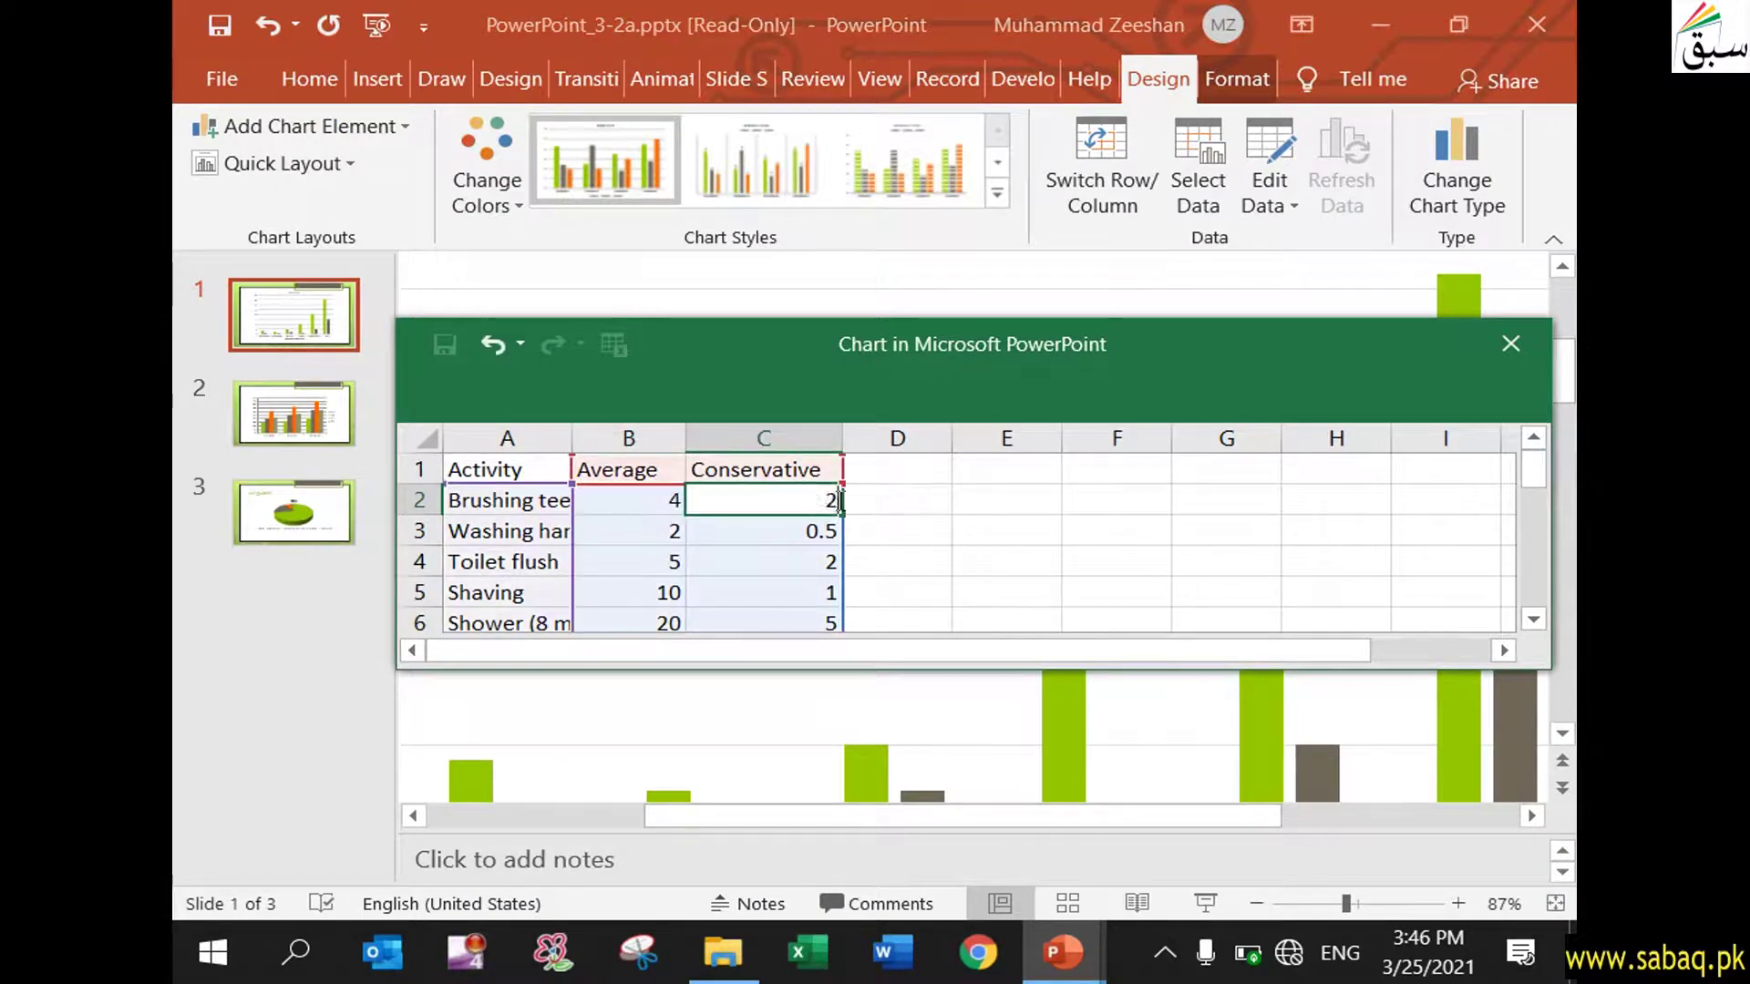
left_click(1342, 526)
left_click(1531, 351)
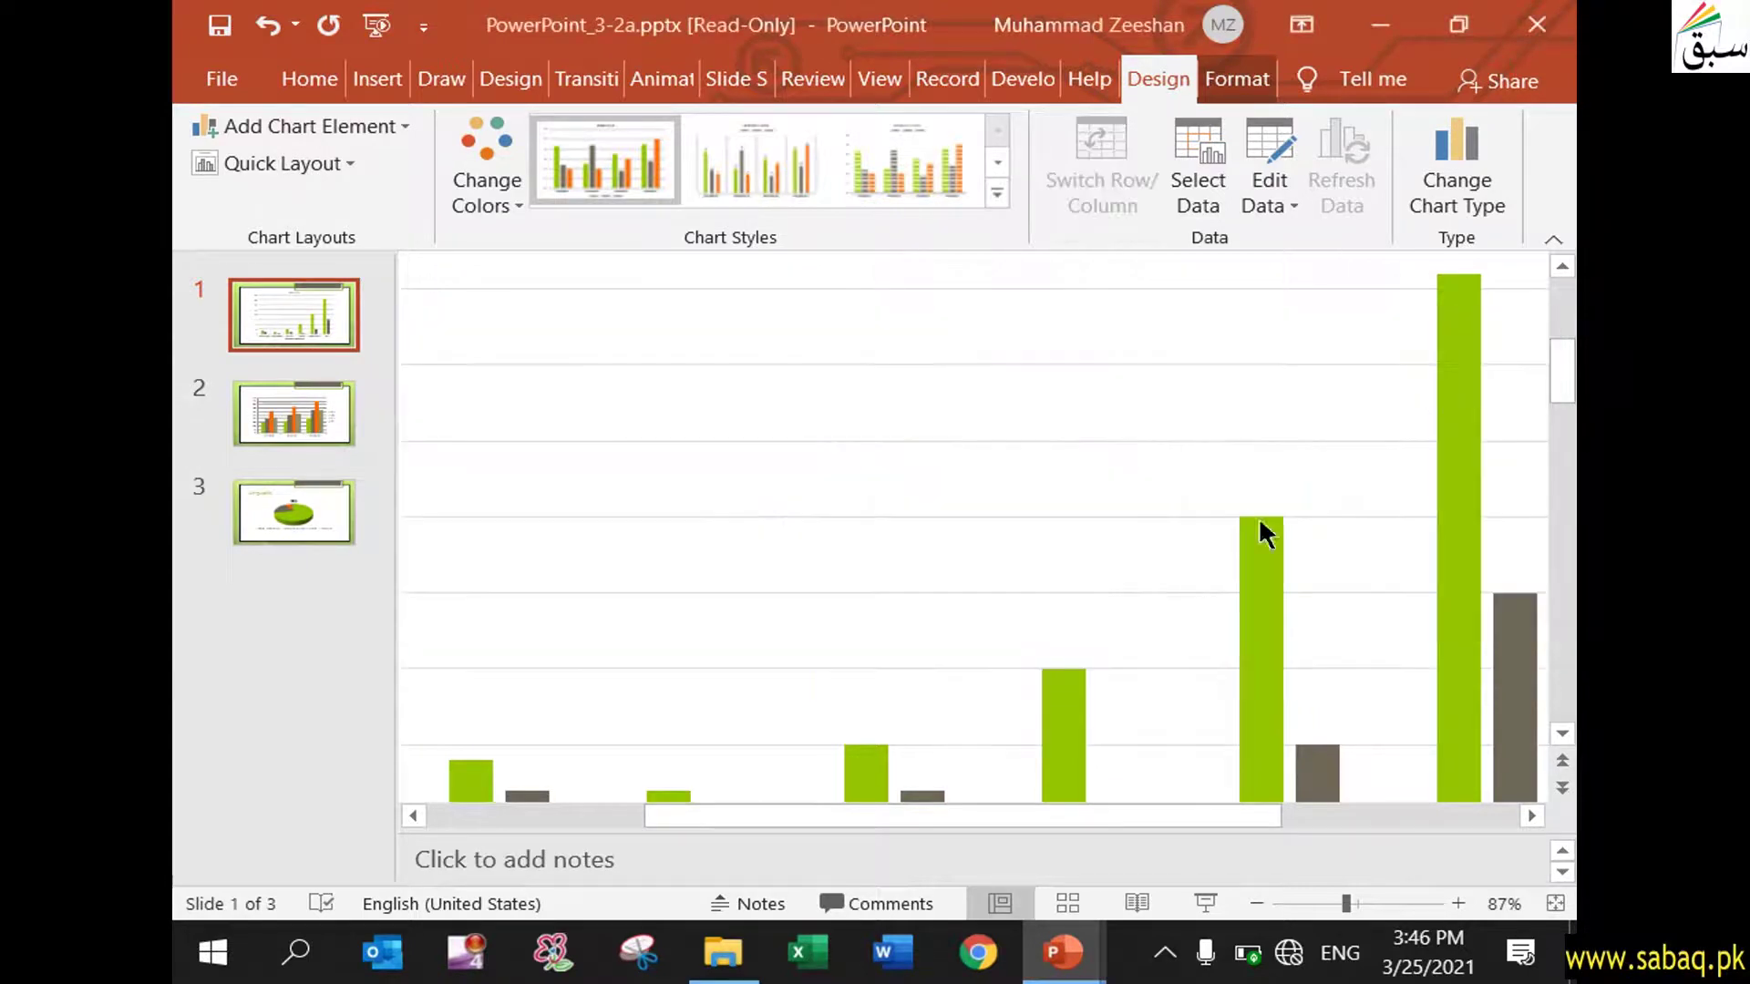
left_click_drag(969, 825, 777, 812)
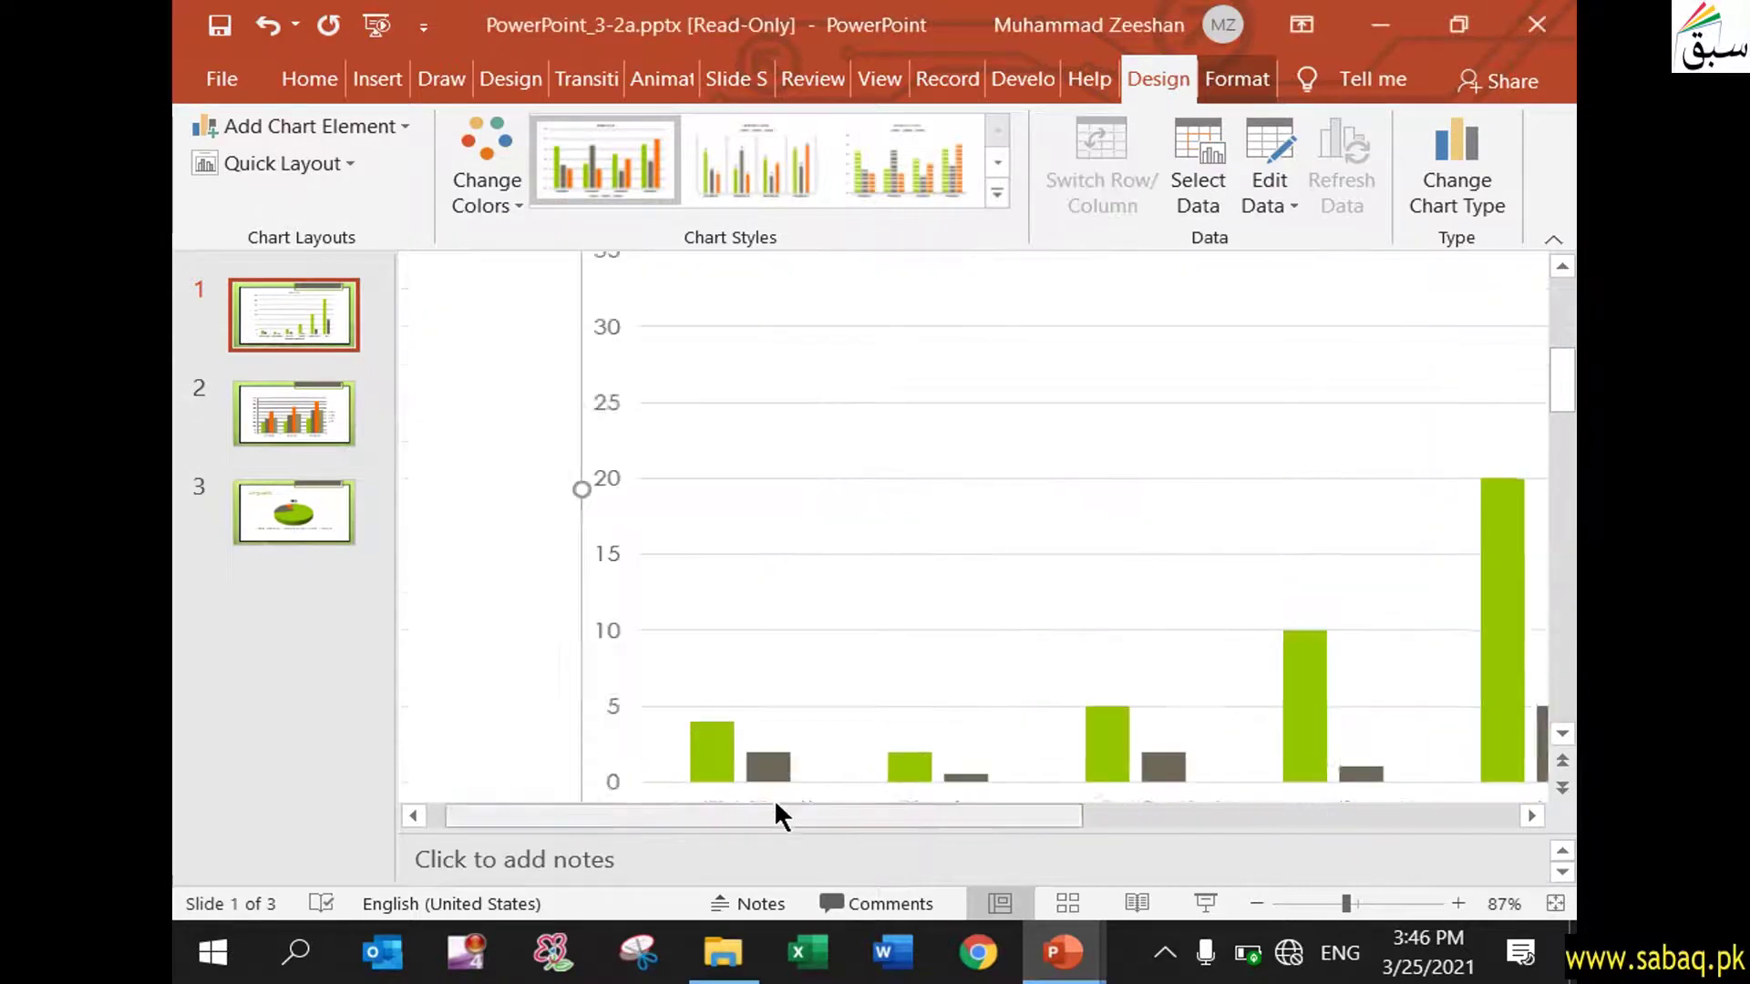
scroll(960, 702, "down", 2)
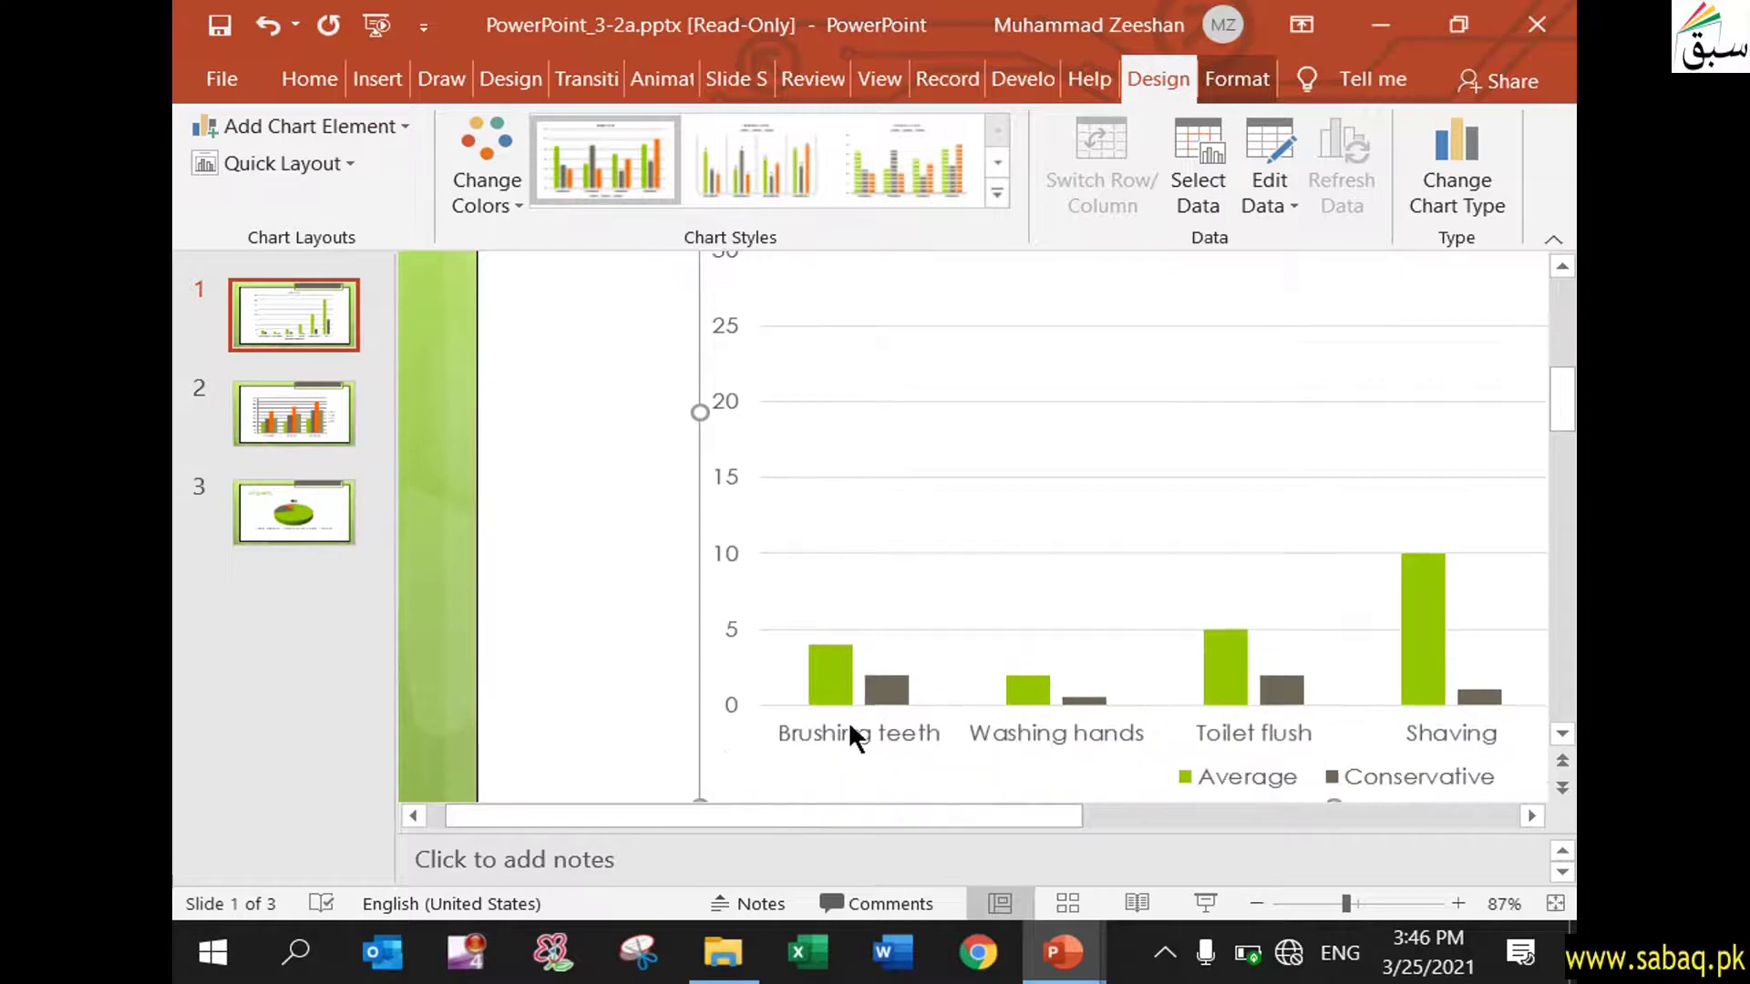
mouse_move(844, 665)
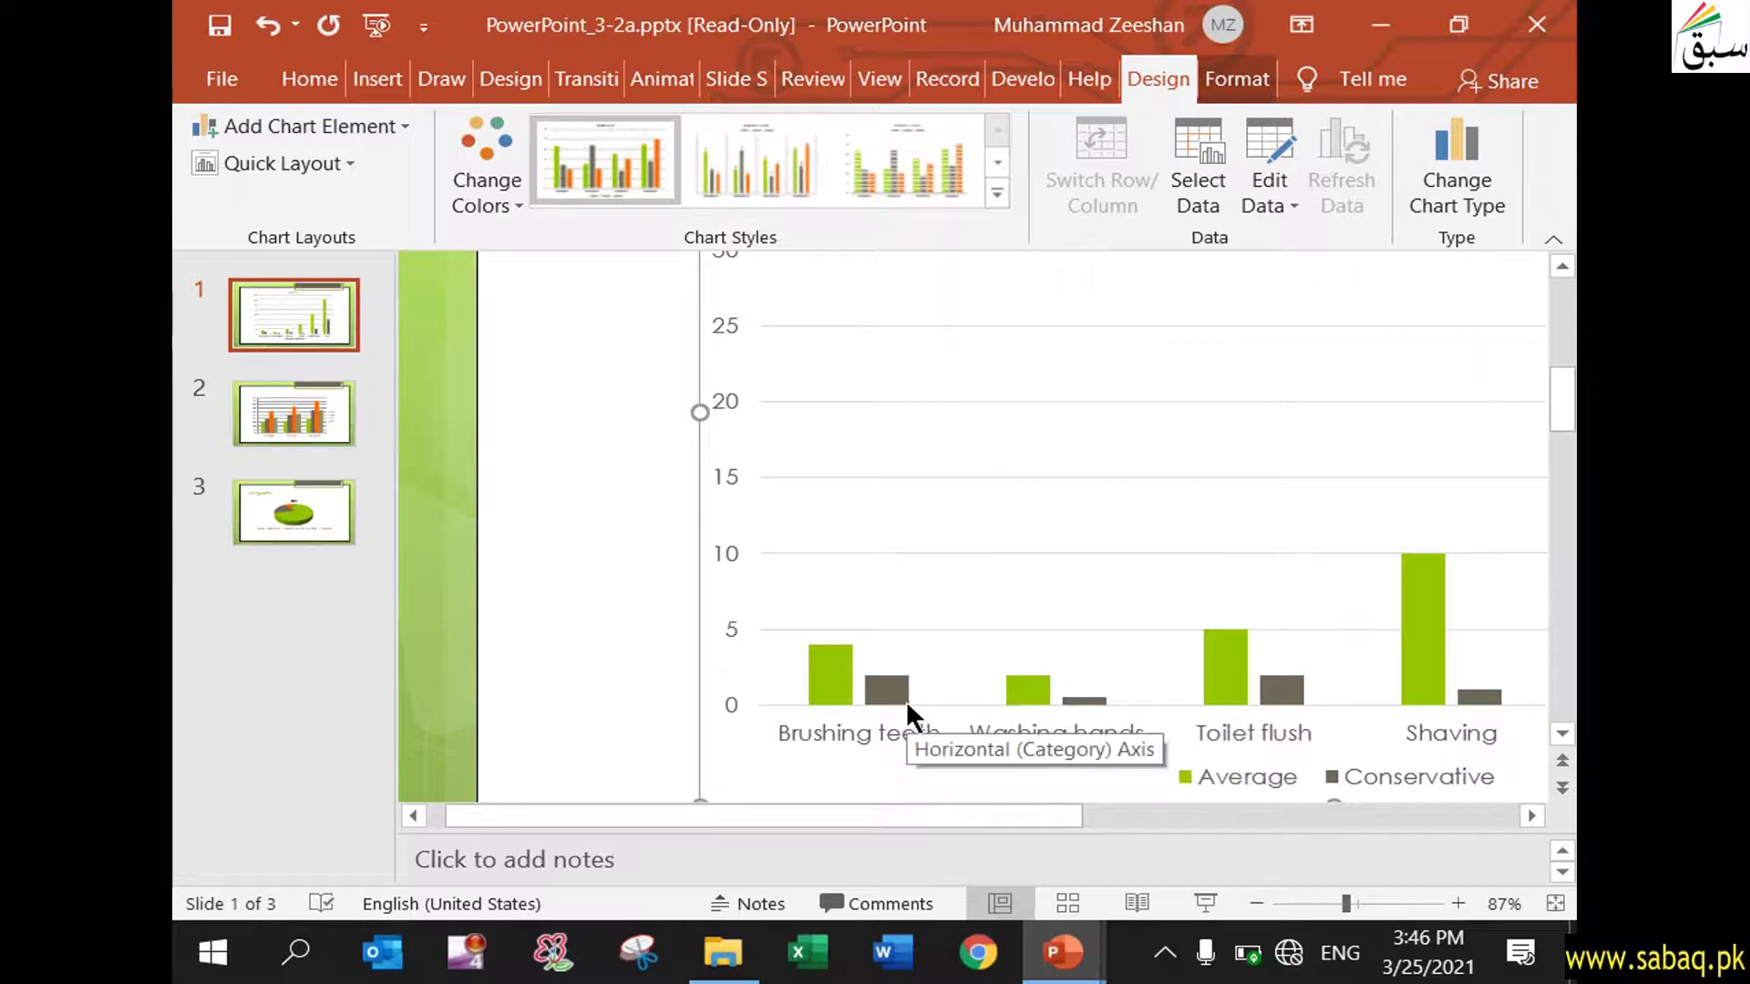
Step: Reveal and read Task 3 in the Section Exercise 3.2 slide show, and return to the PowerPoint_3-2a presentation
mouse_move(1060, 953)
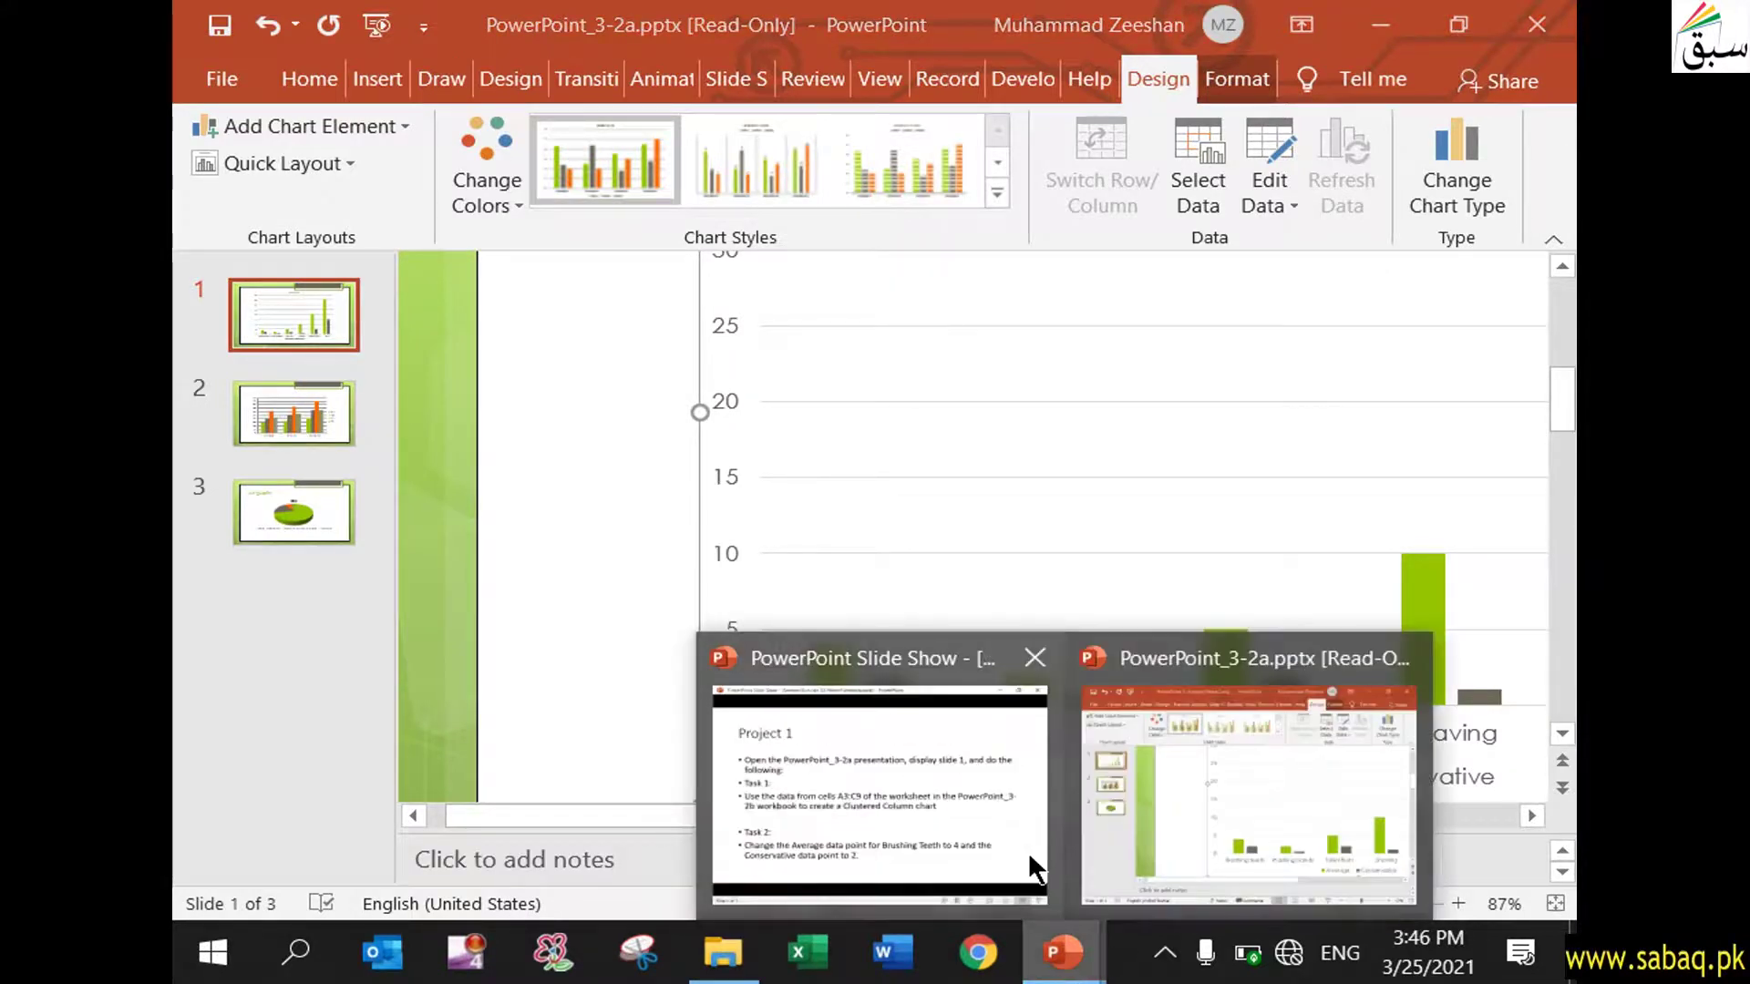
left_click(1030, 866)
left_click(1035, 782)
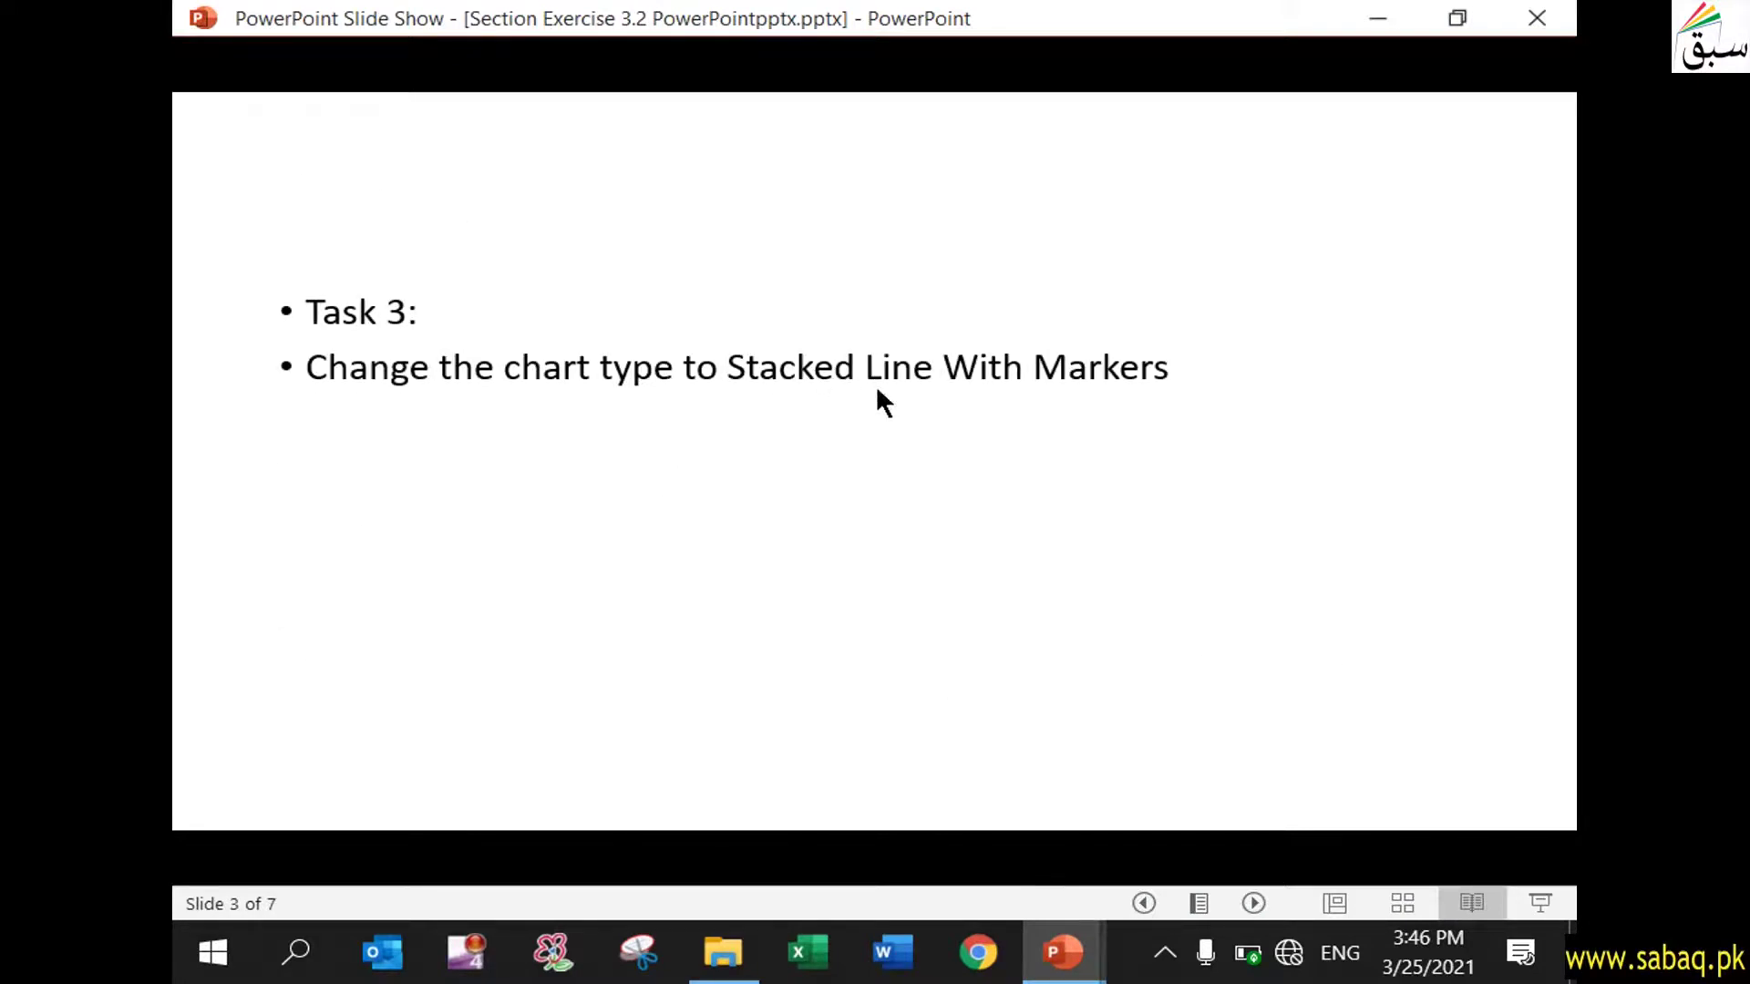
left_click(1377, 18)
Step: Change the slide 1 water consumption chart from Clustered Column to the Line with Markers chart type
left_click_drag(1050, 817, 1214, 814)
left_click_drag(1347, 907, 1323, 907)
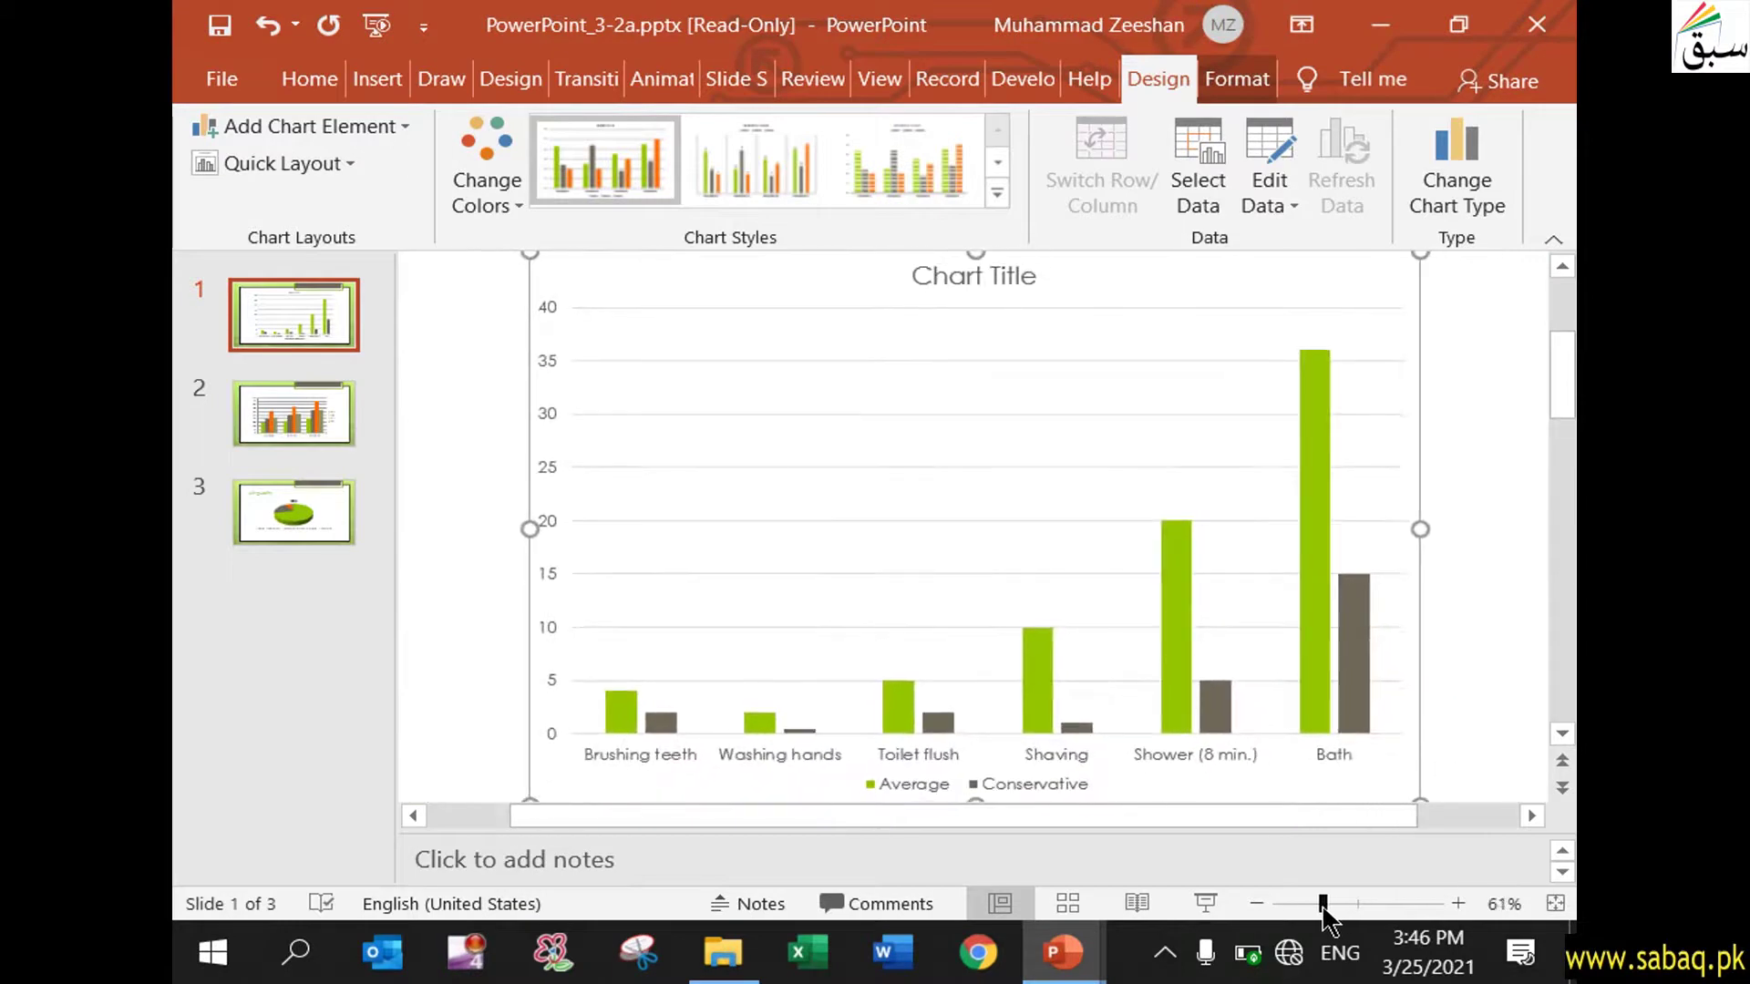
left_click(1017, 392)
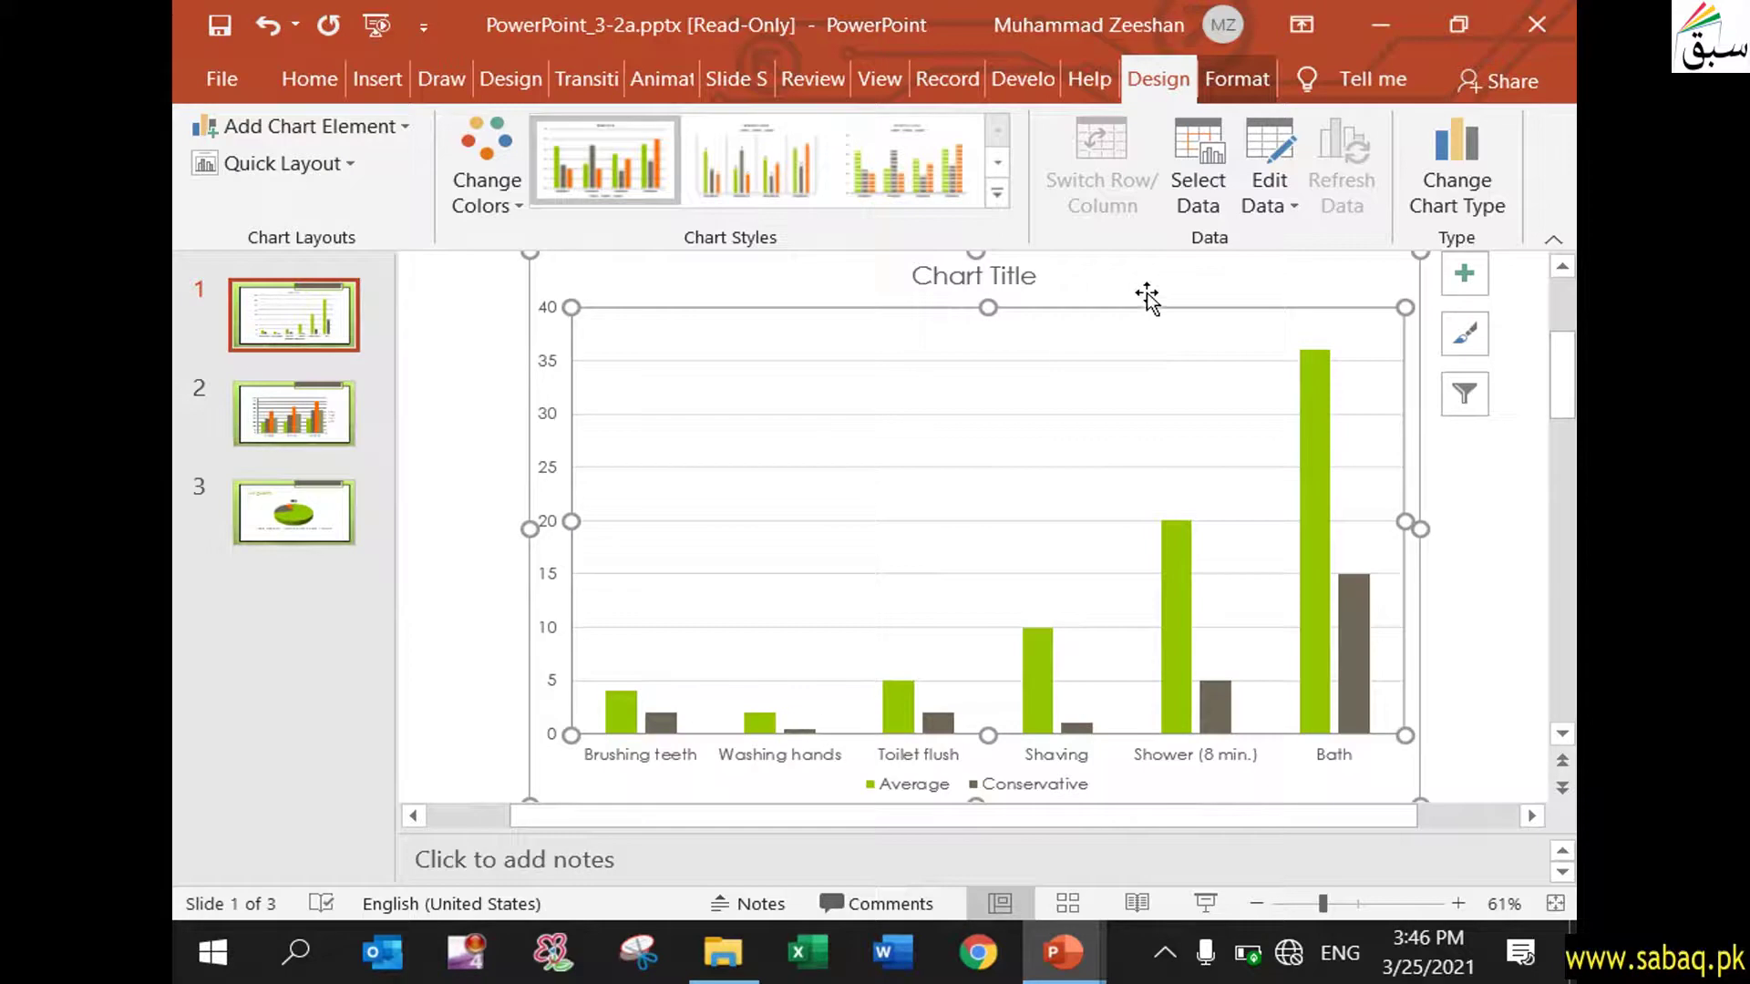
scroll(1303, 310, "up", 1)
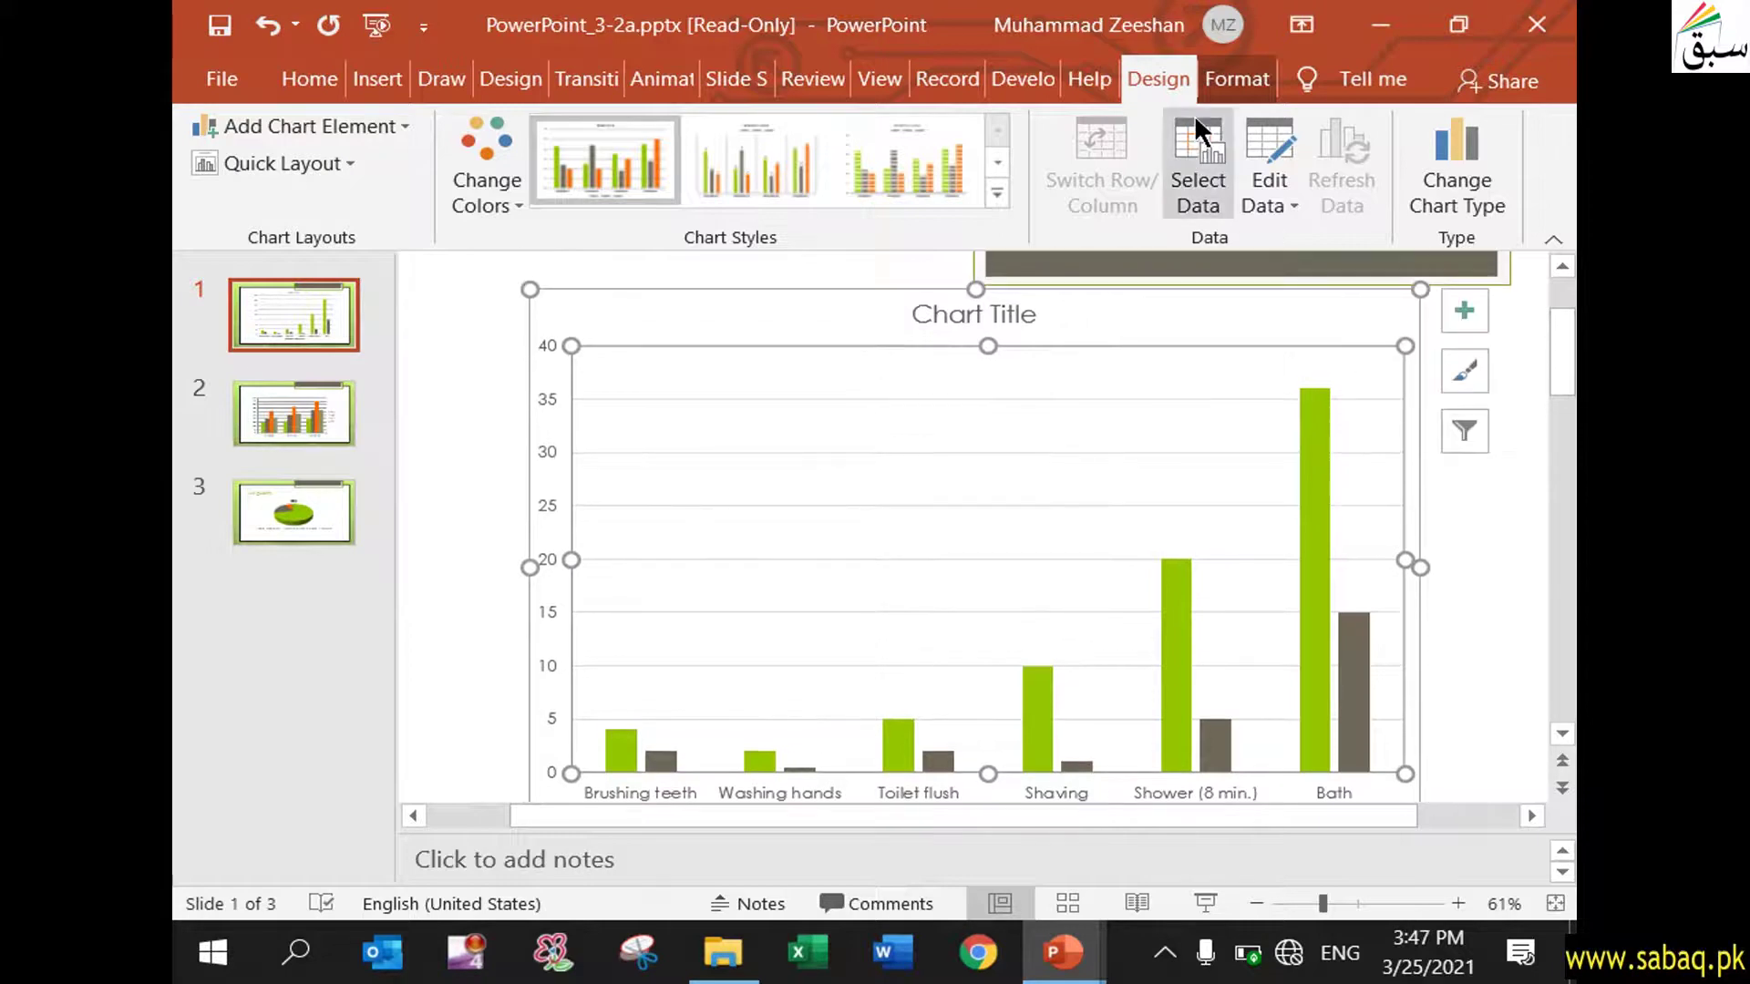
left_click(1475, 150)
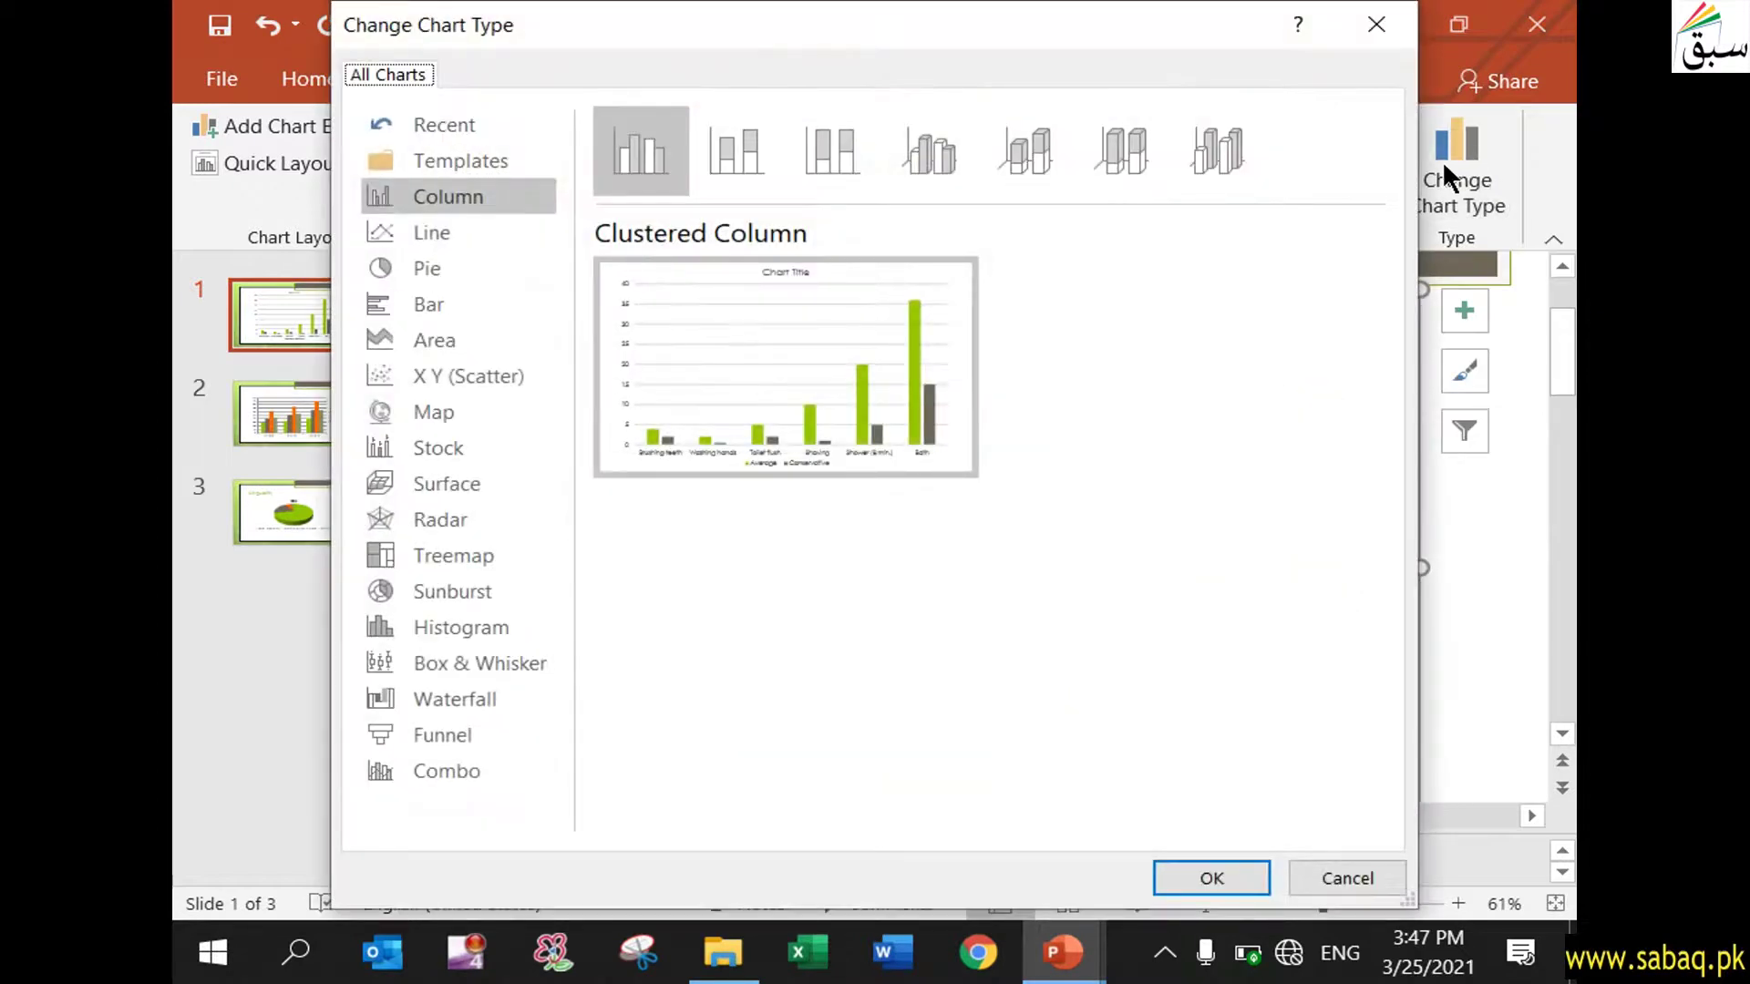
left_click_drag(1018, 27, 1050, 9)
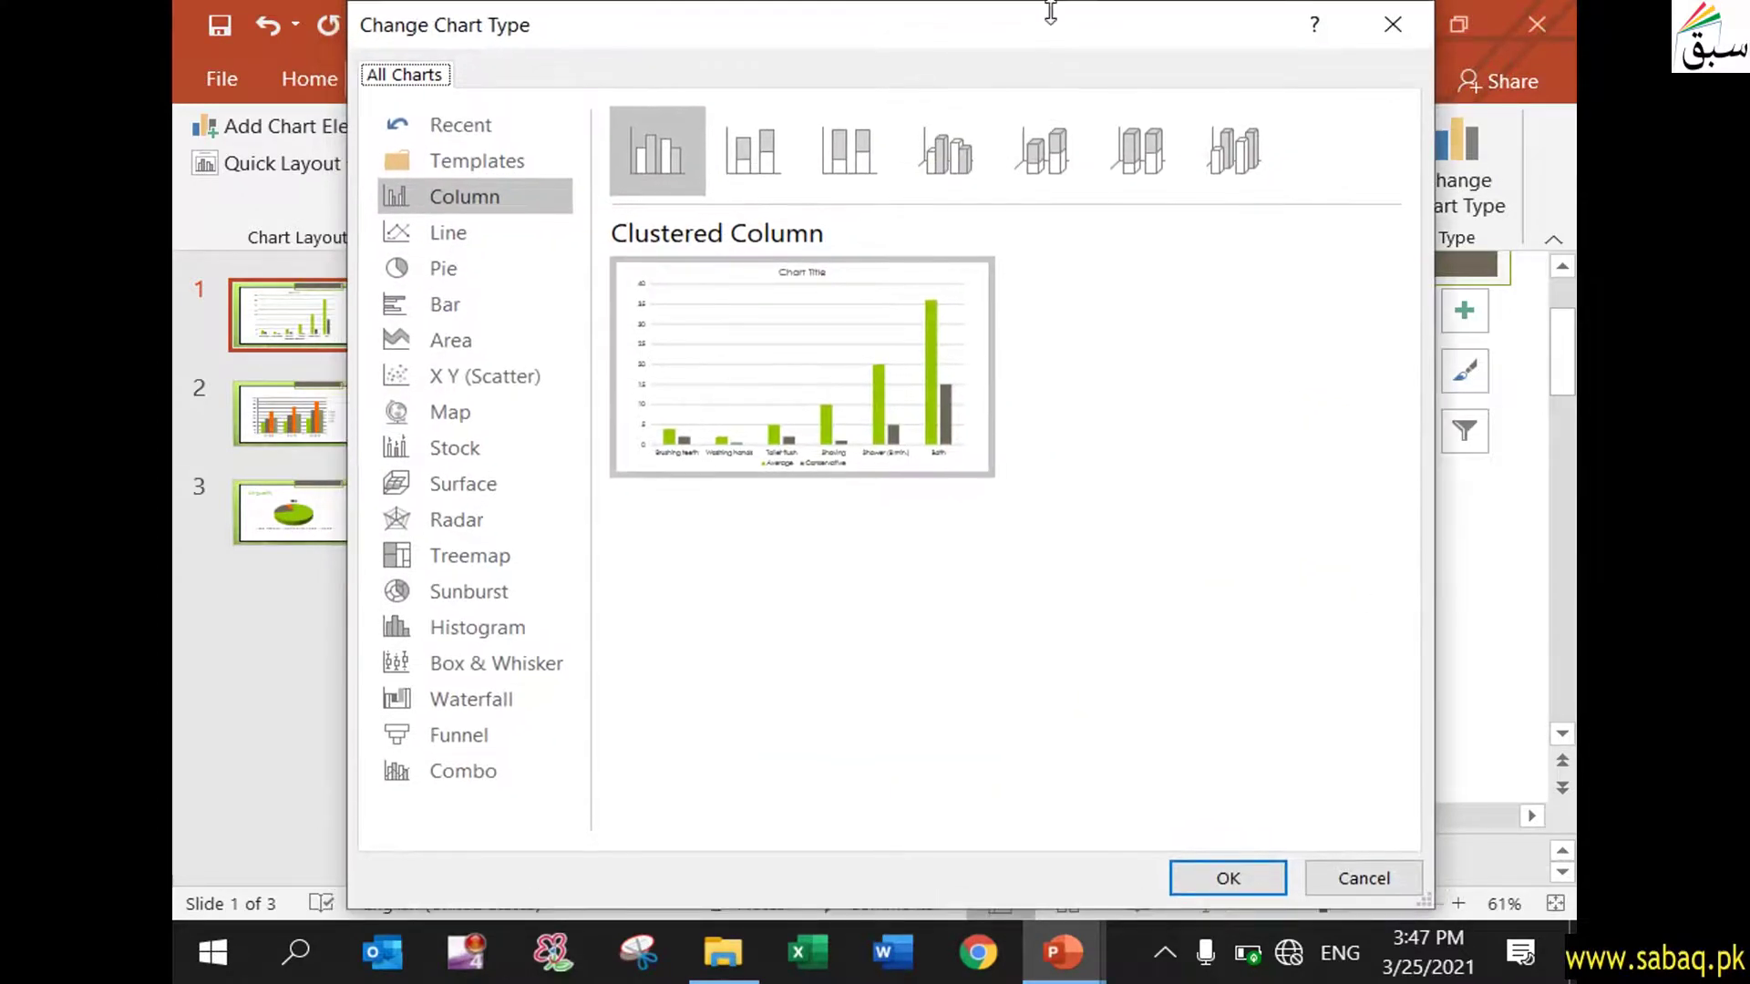
left_click(467, 227)
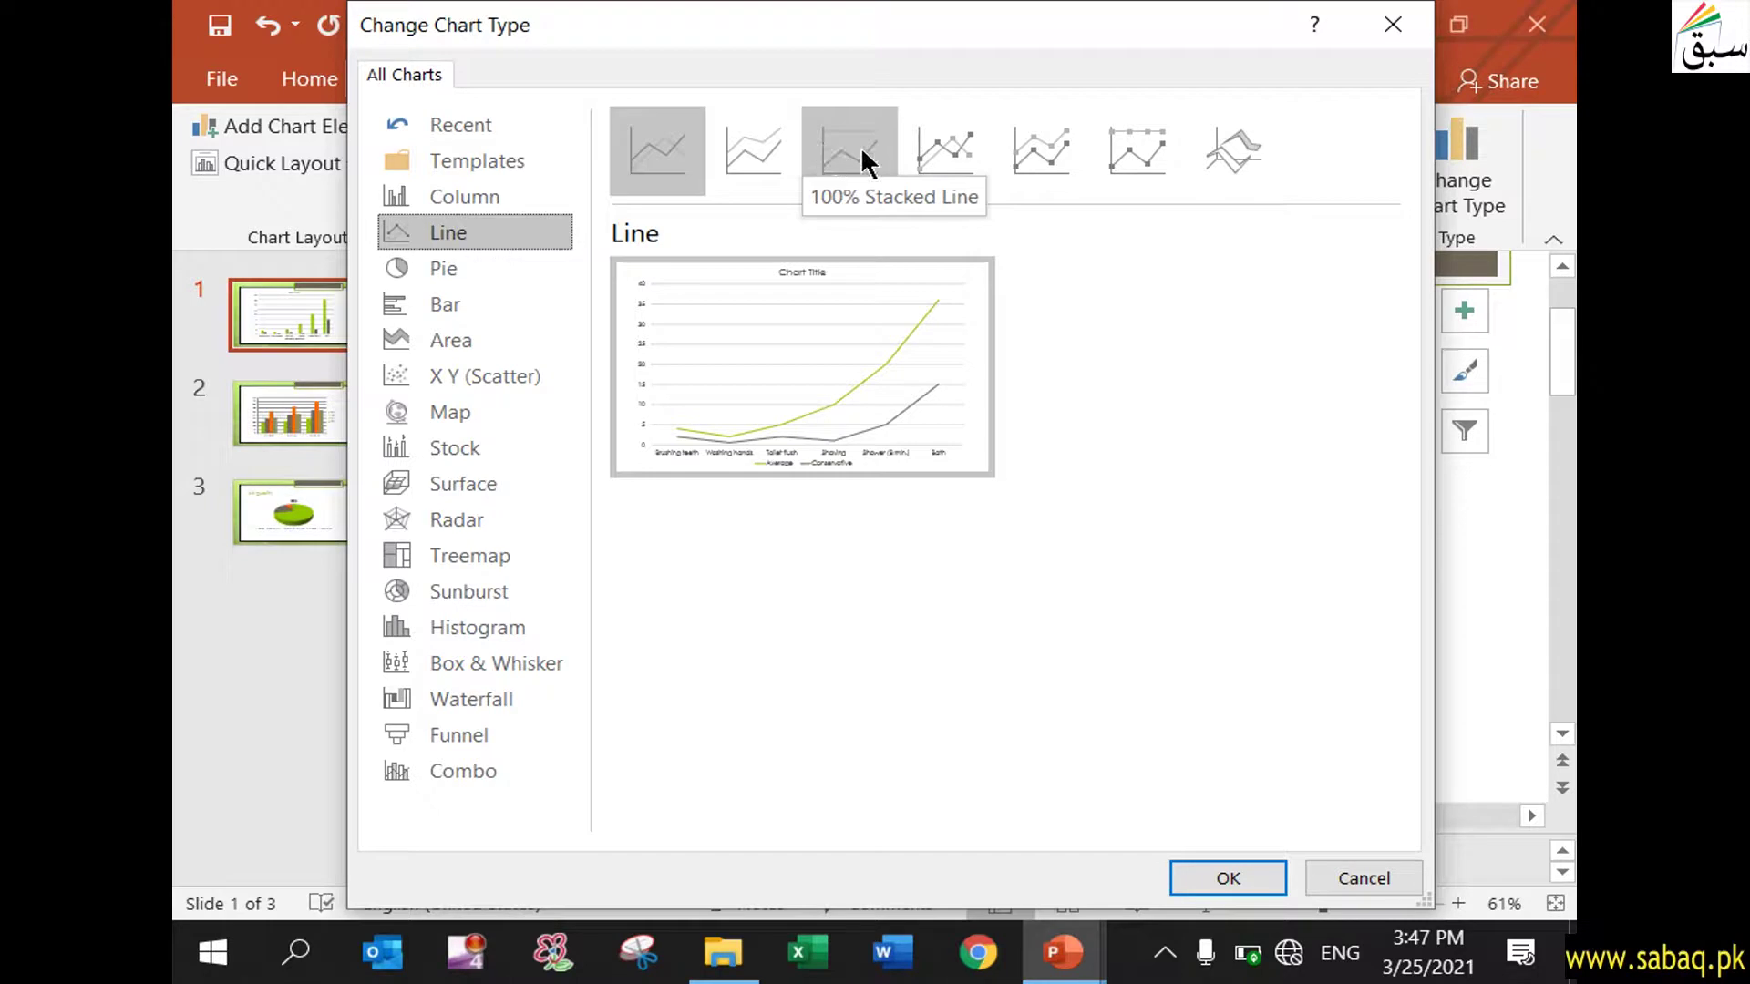
left_click(938, 145)
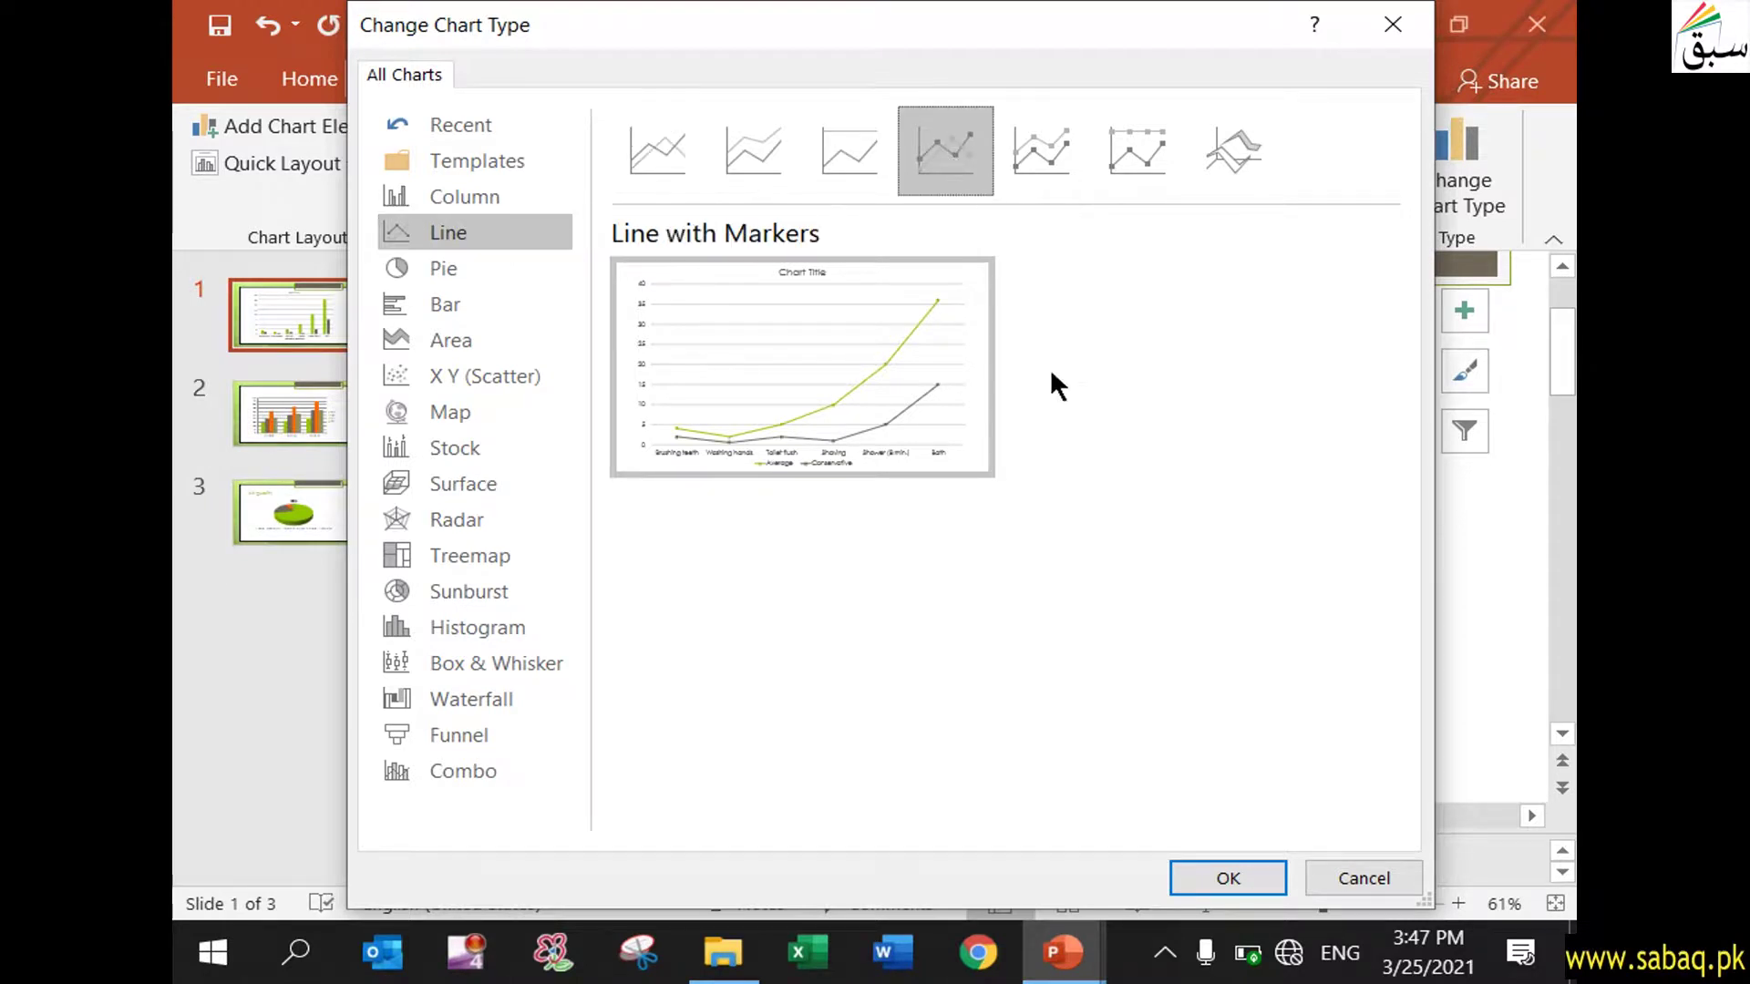
left_click(1228, 875)
left_click_drag(1570, 385, 1570, 397)
Step: Reveal and read Task 4 in the Section Exercise 3.2 slide show, and return to the PowerPoint_3-2a presentation
left_click(920, 815)
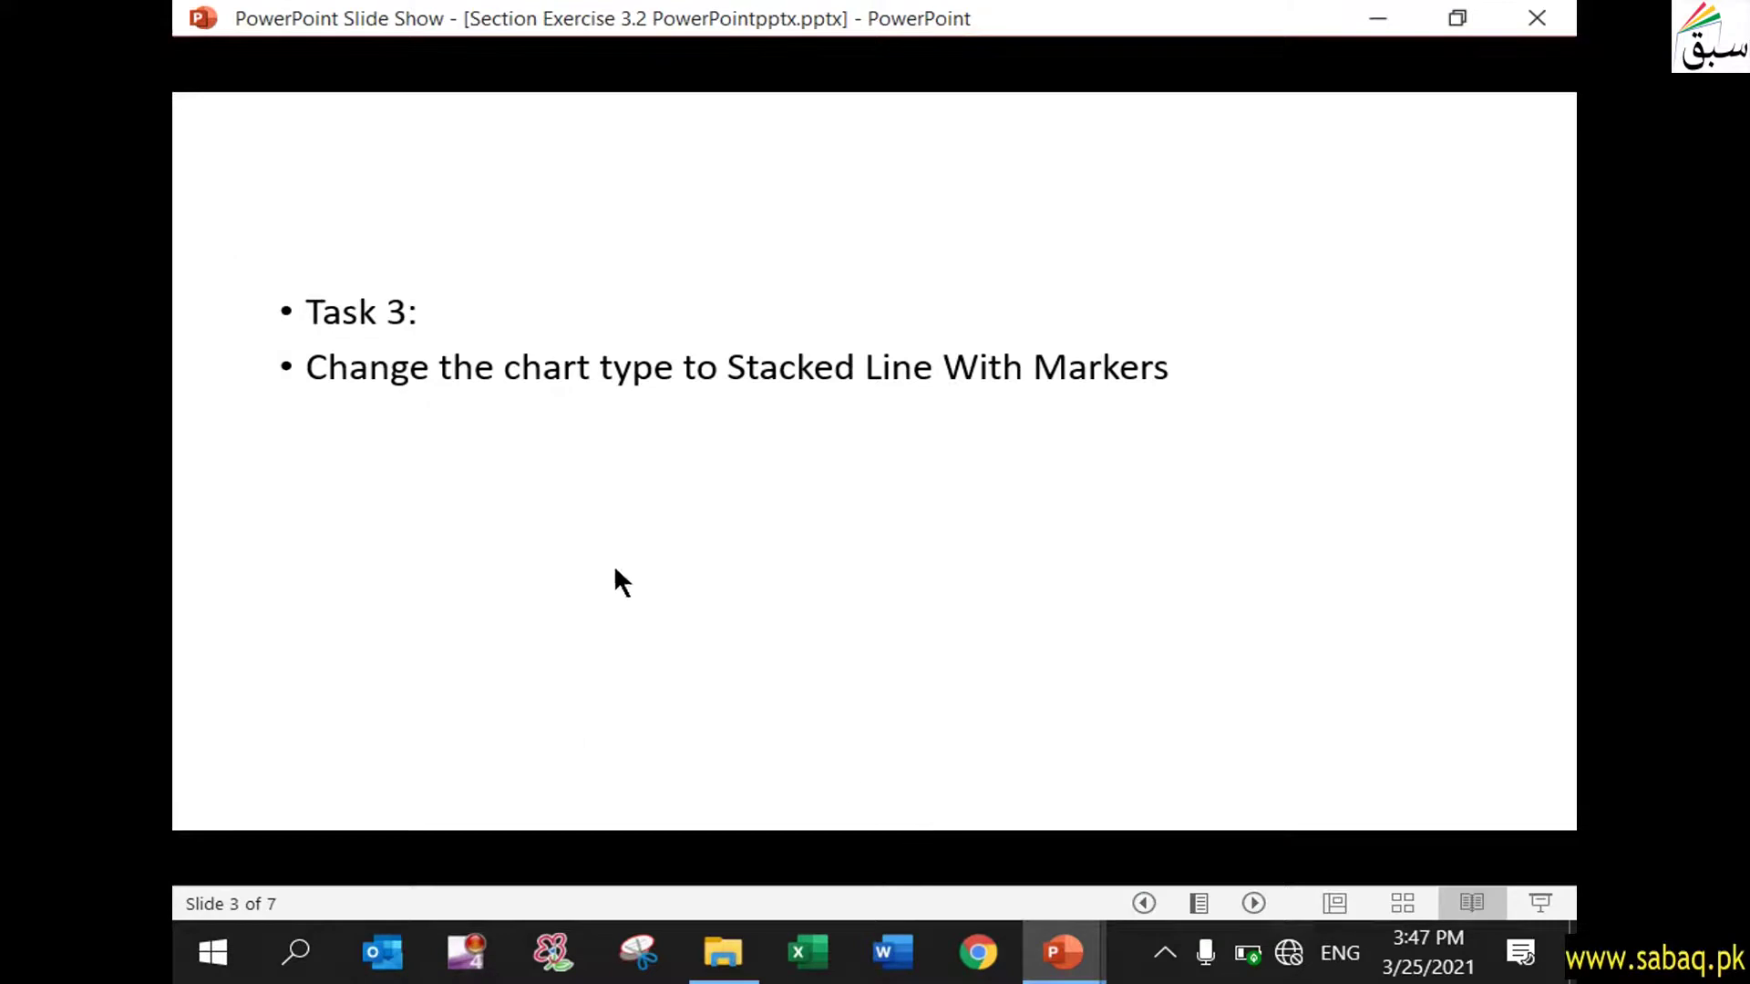
left_click(923, 430)
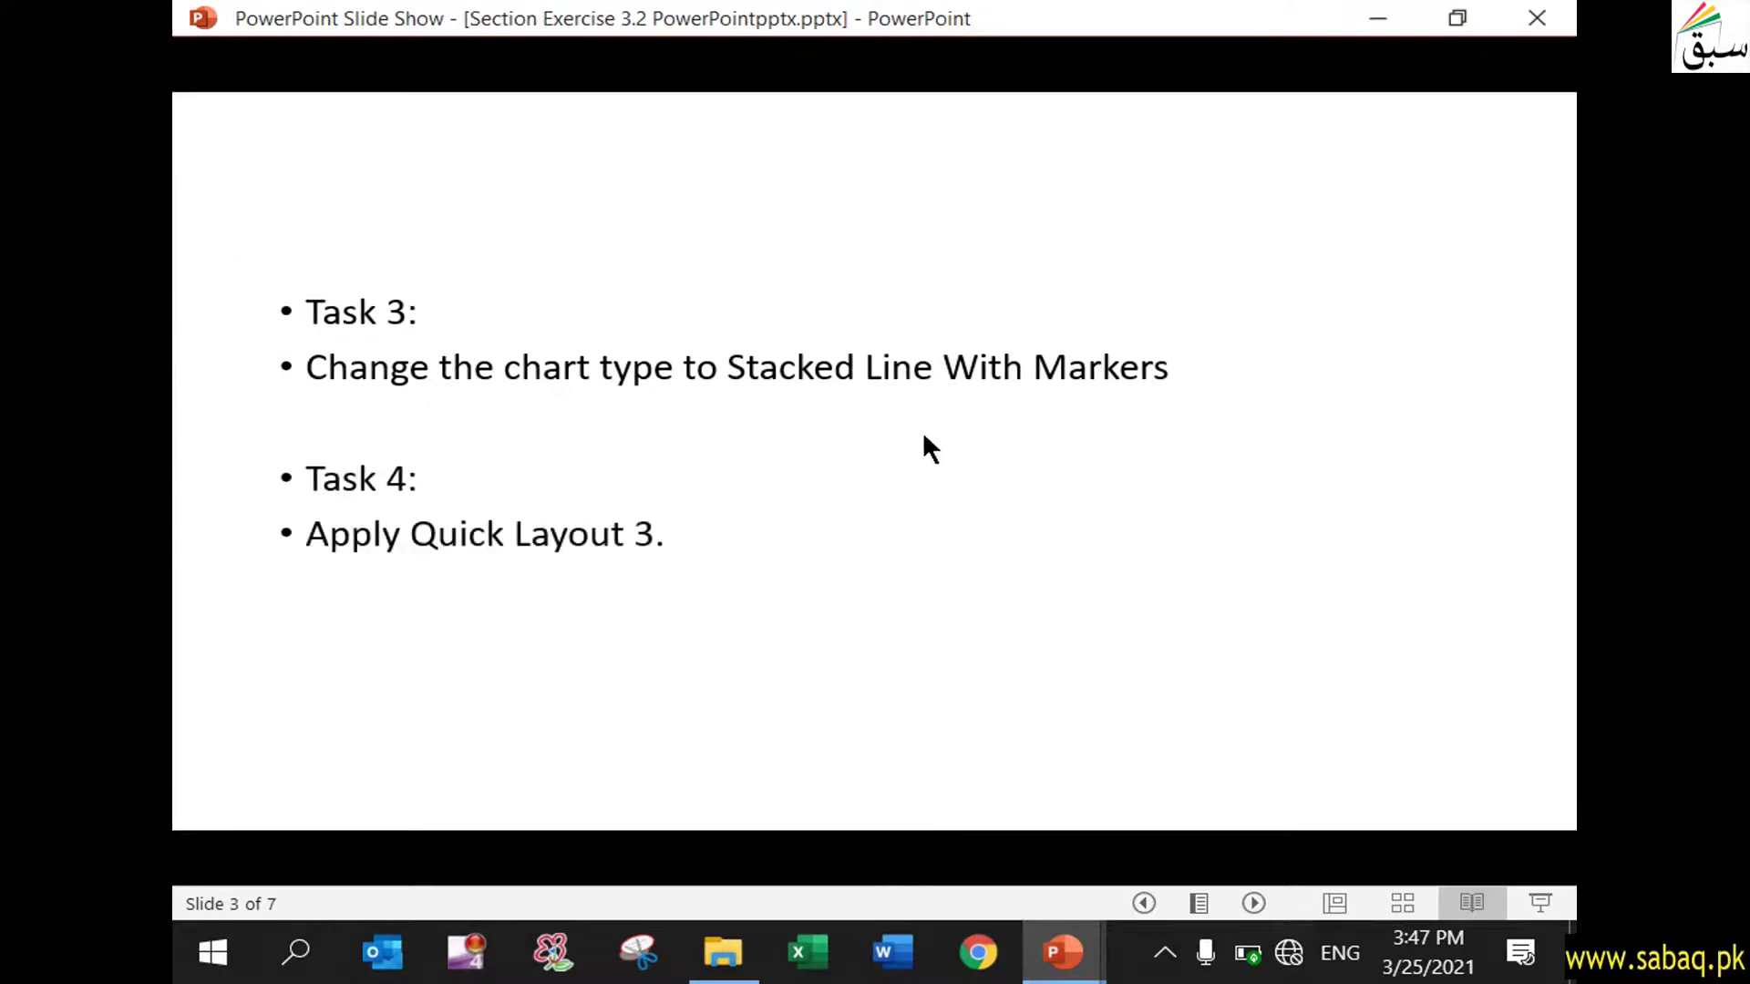
left_click(1375, 19)
Step: Apply Quick Layout 3 to the line chart on slide 1
left_click(1222, 381)
scroll(1377, 401, "up", 1)
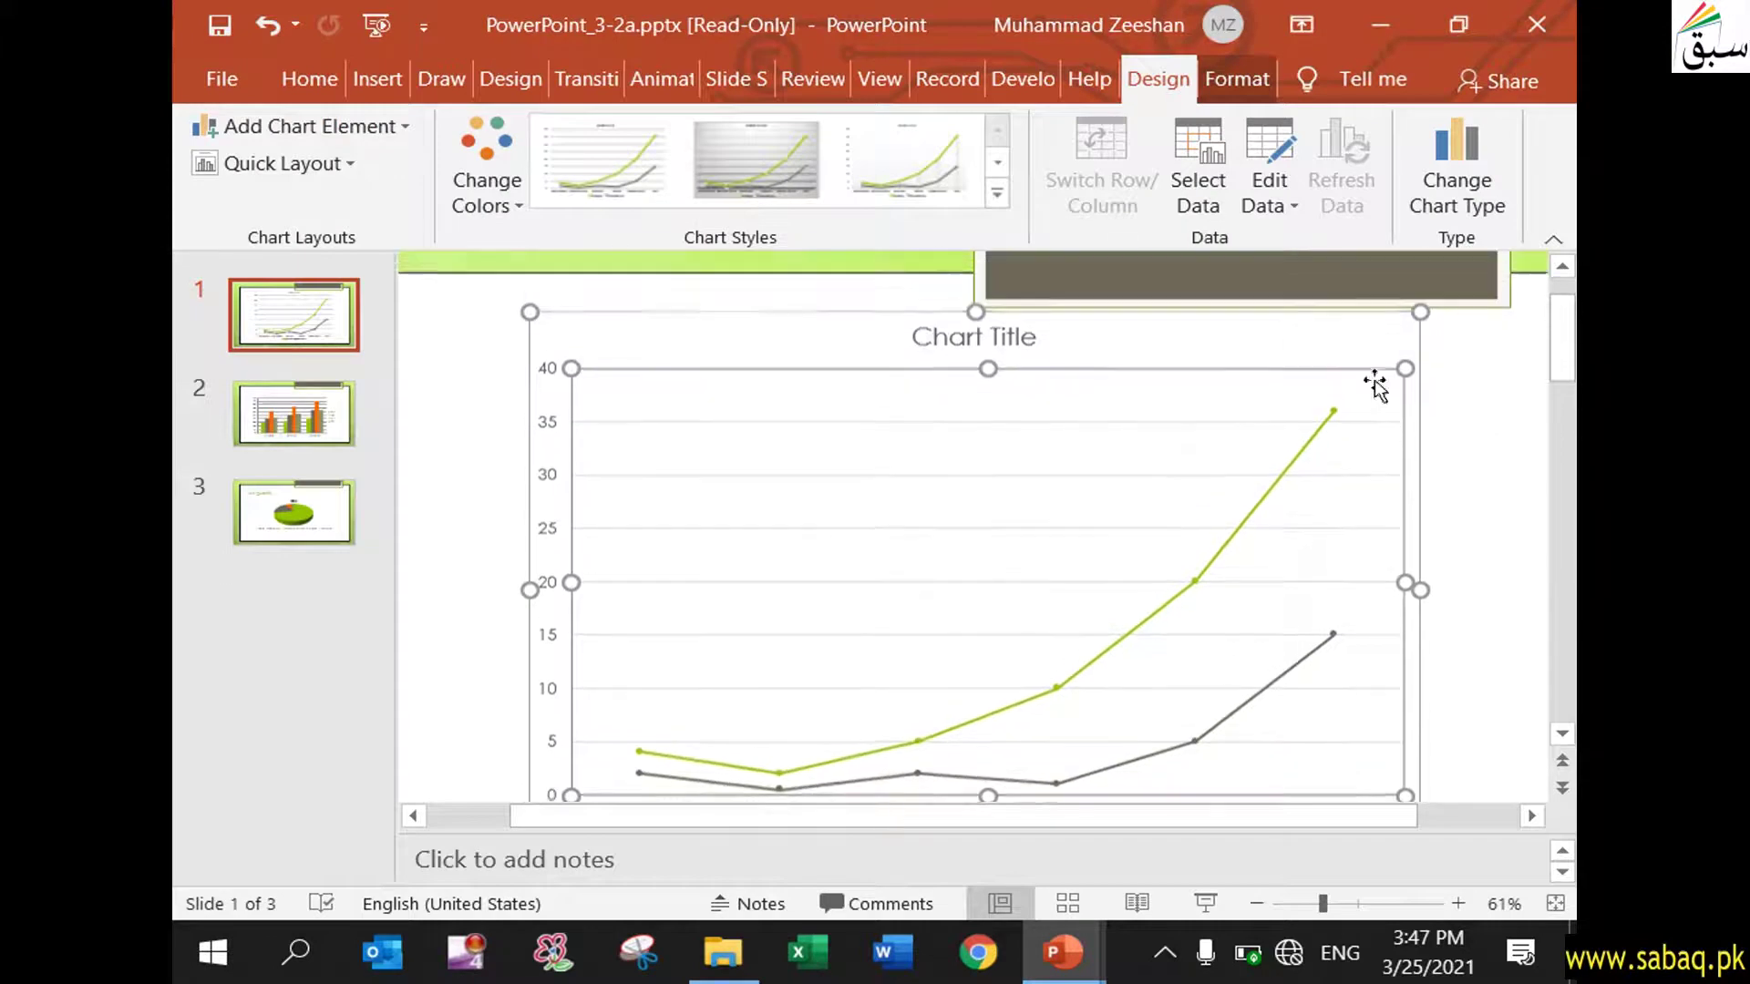
left_click(1367, 363)
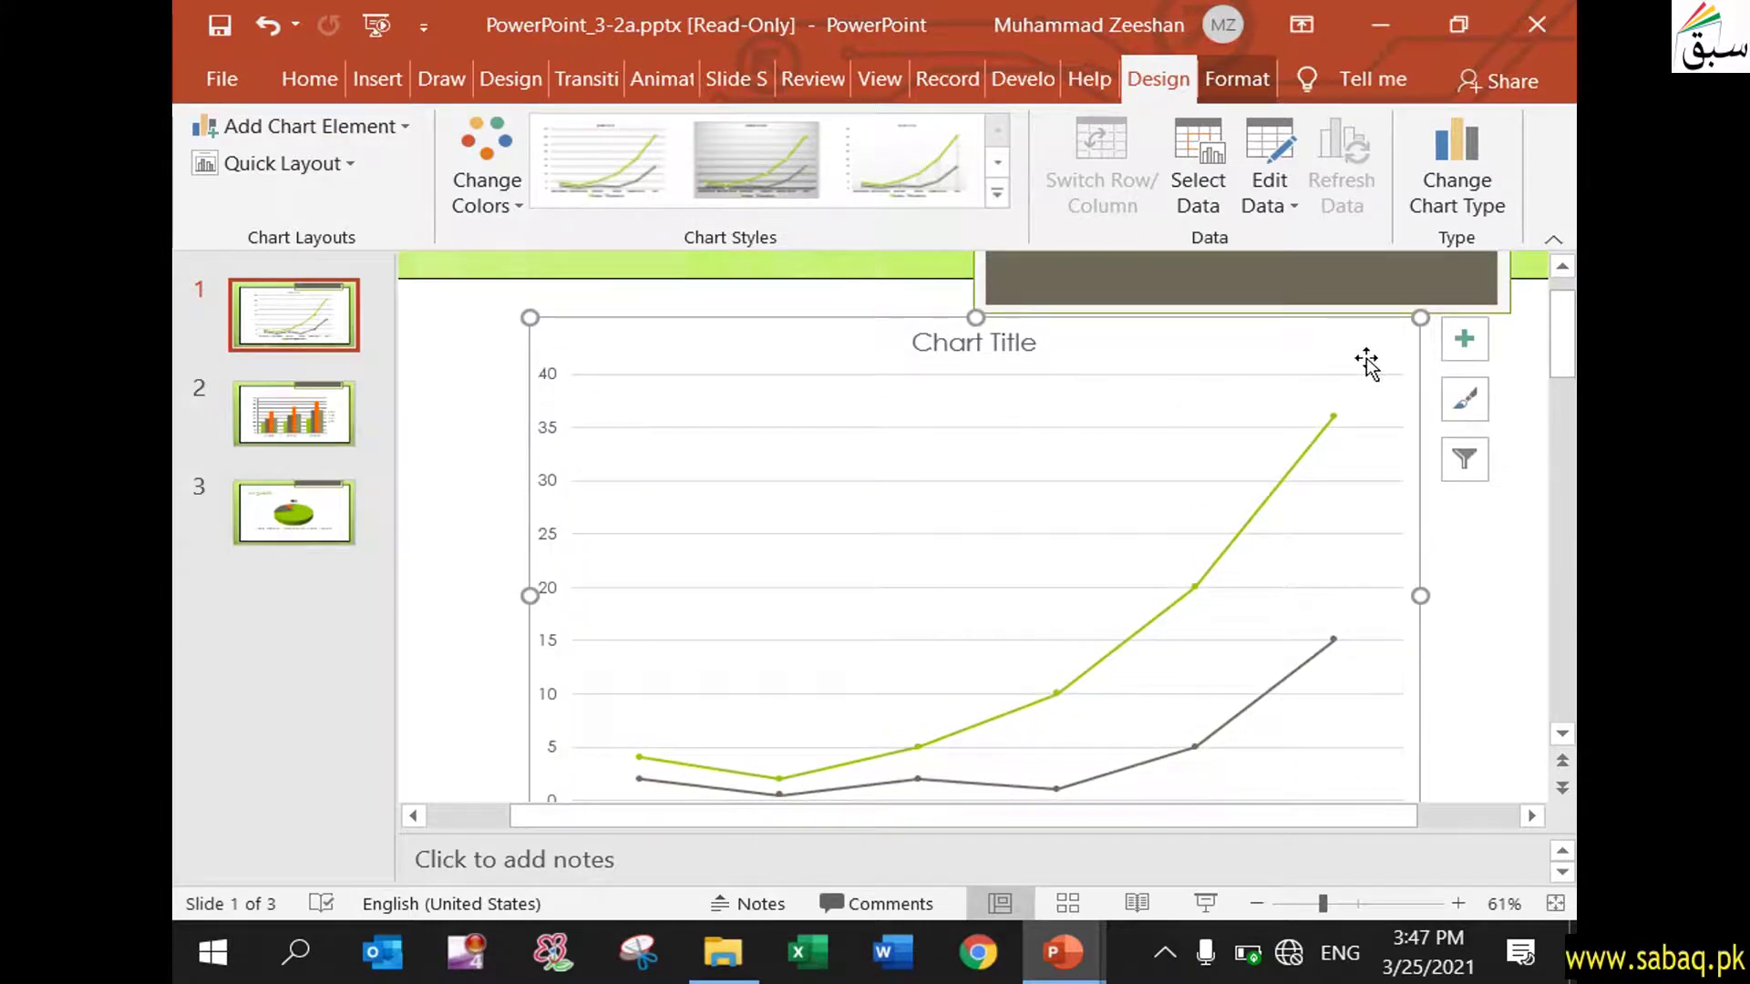
left_click(345, 161)
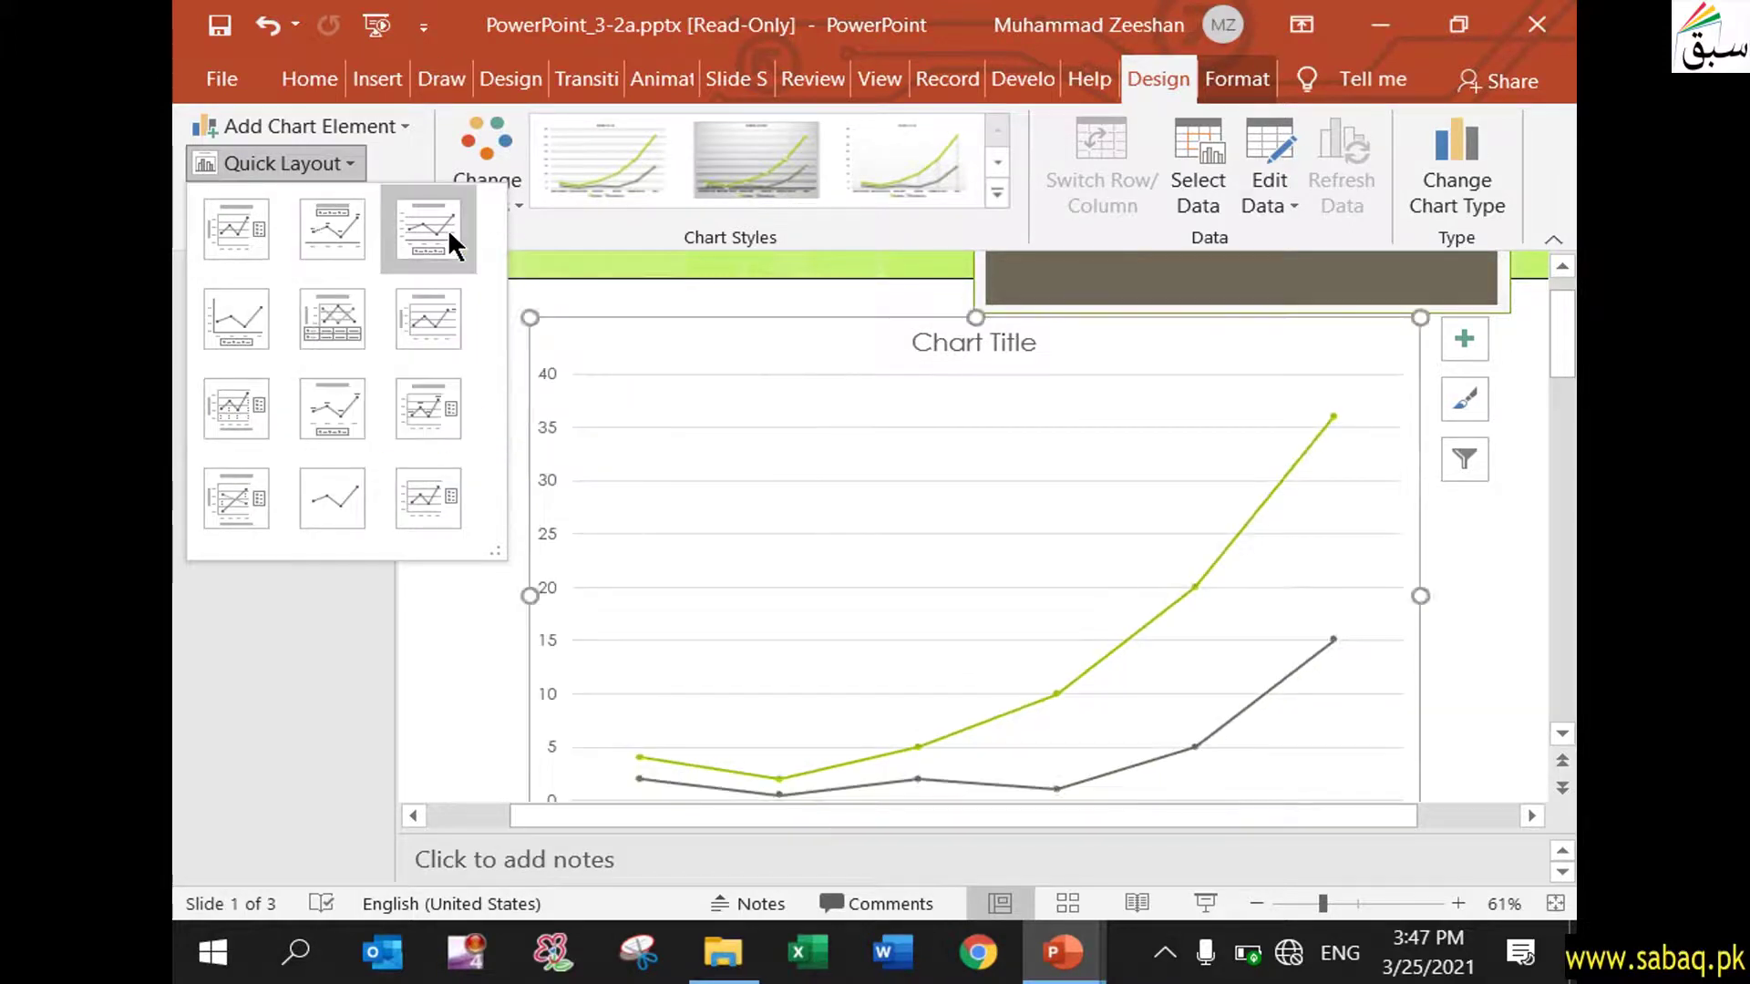
left_click(448, 231)
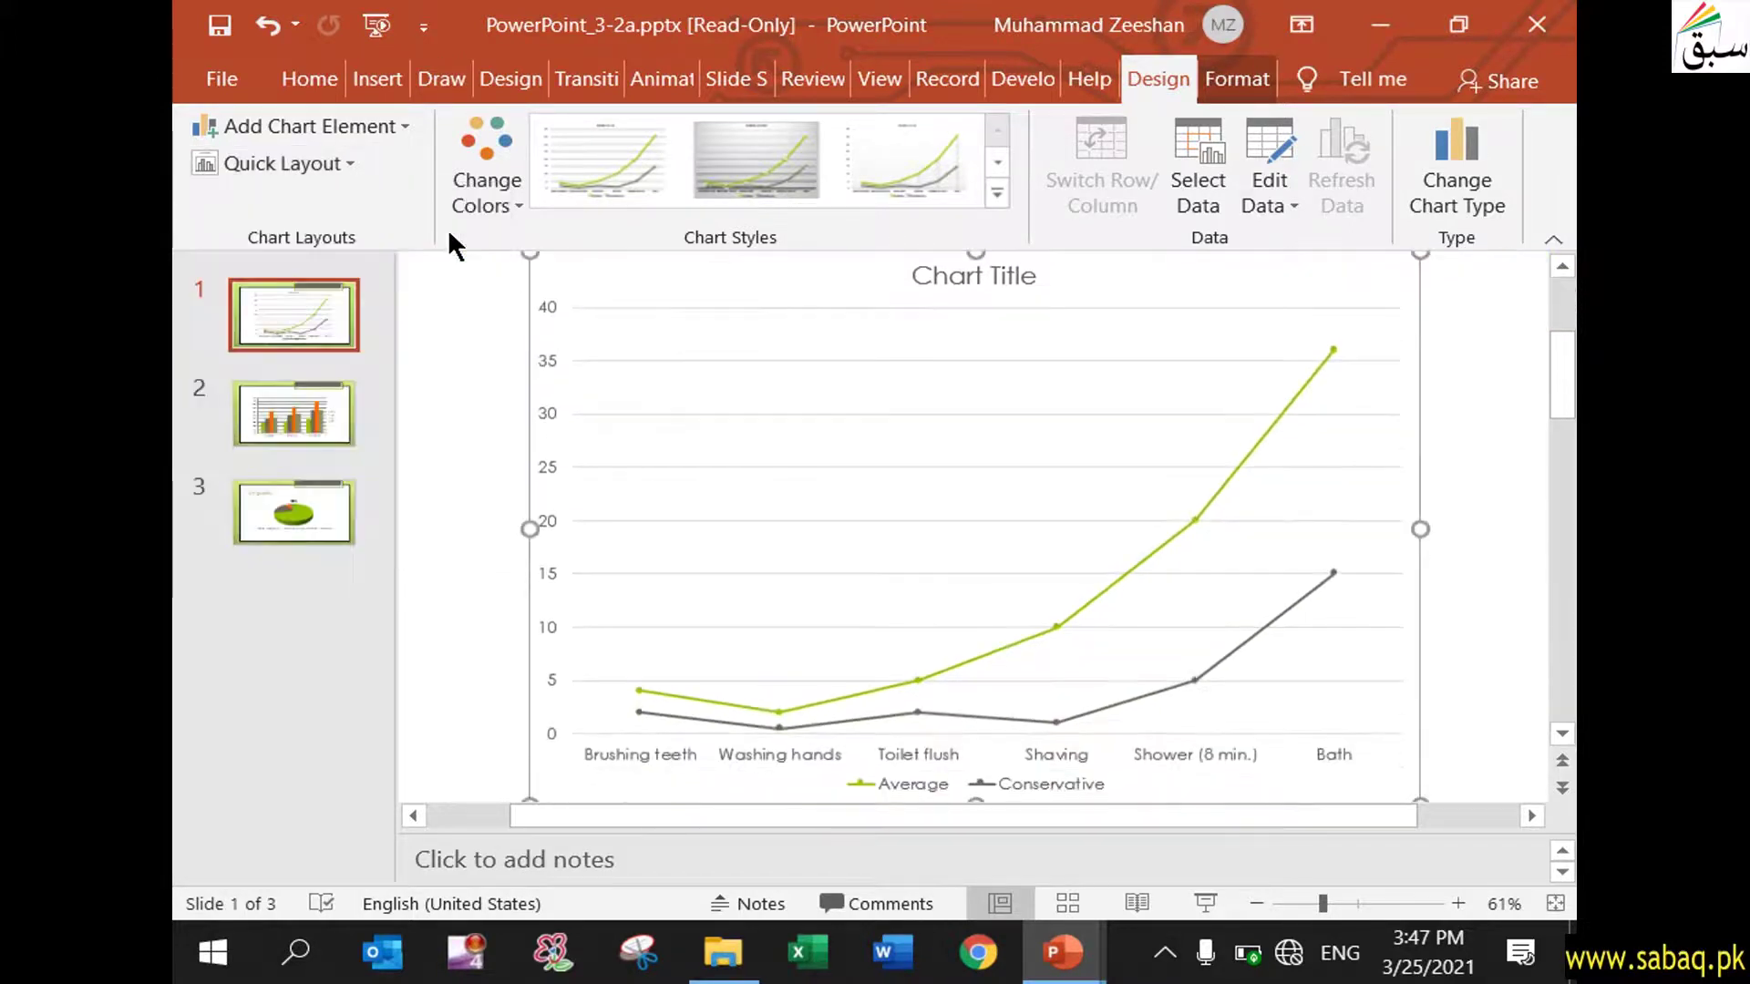
Step: Reveal and read Task 5 in the Section Exercise 3.2 slide show, and return to the PowerPoint_3-2a presentation
mouse_move(1062, 953)
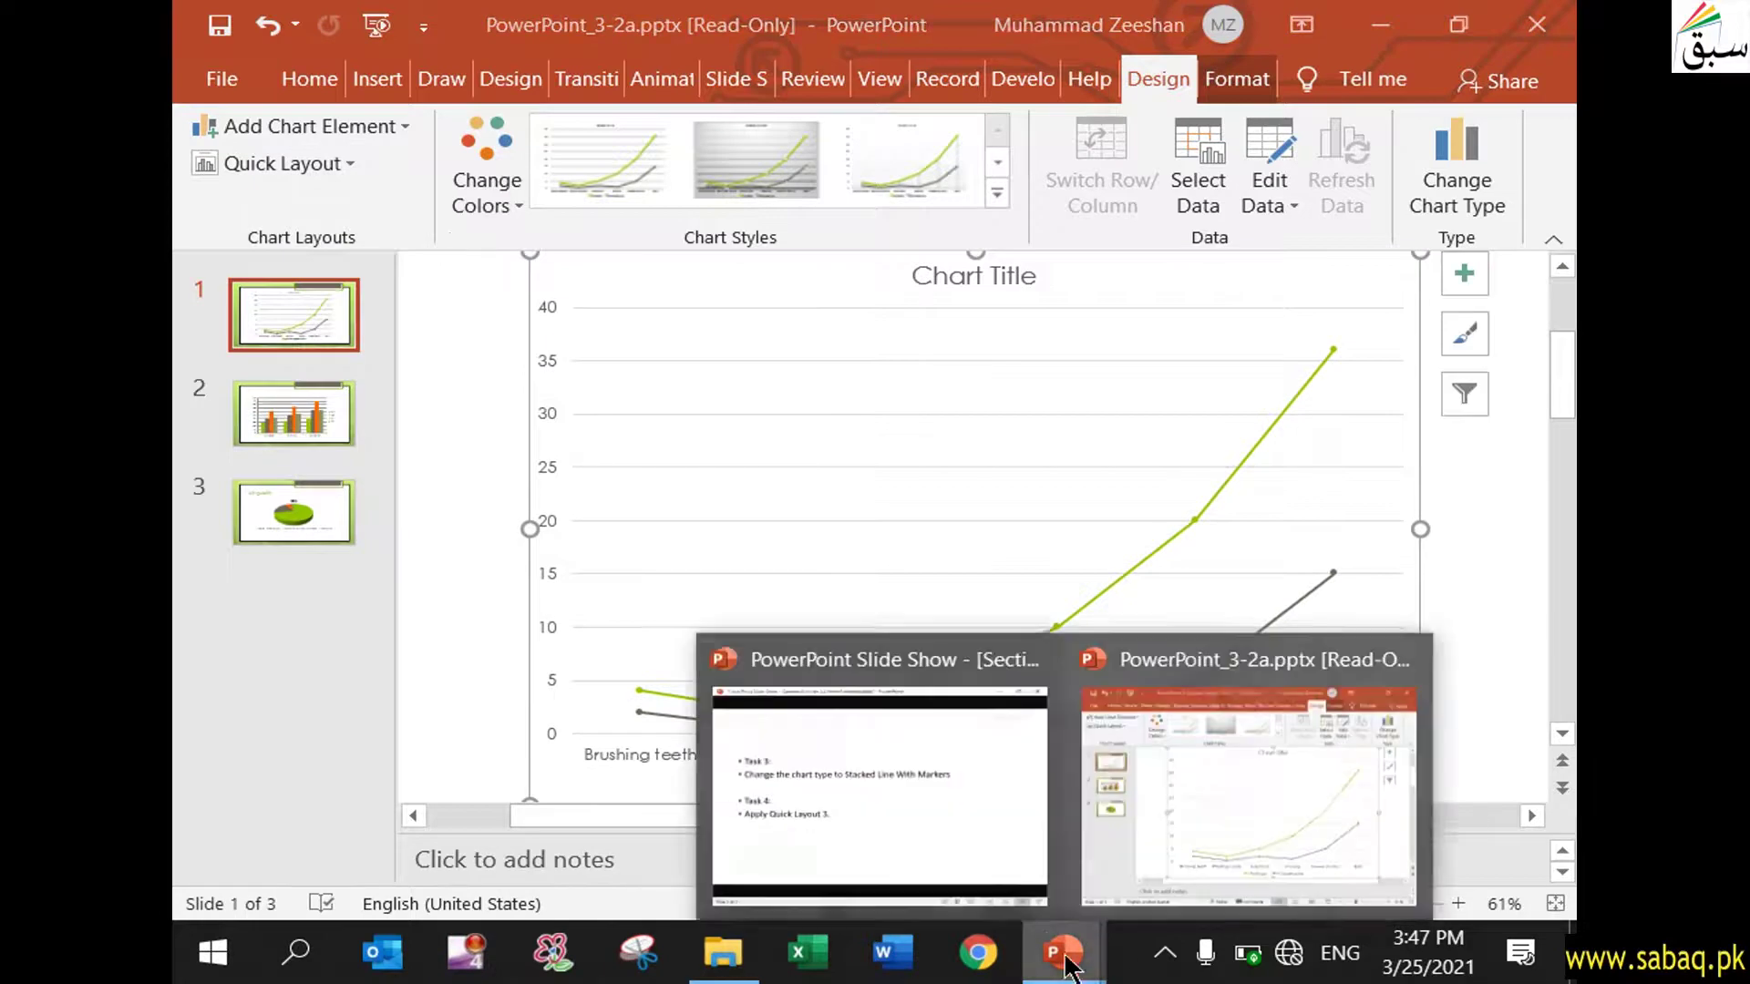
left_click(990, 851)
left_click(915, 758)
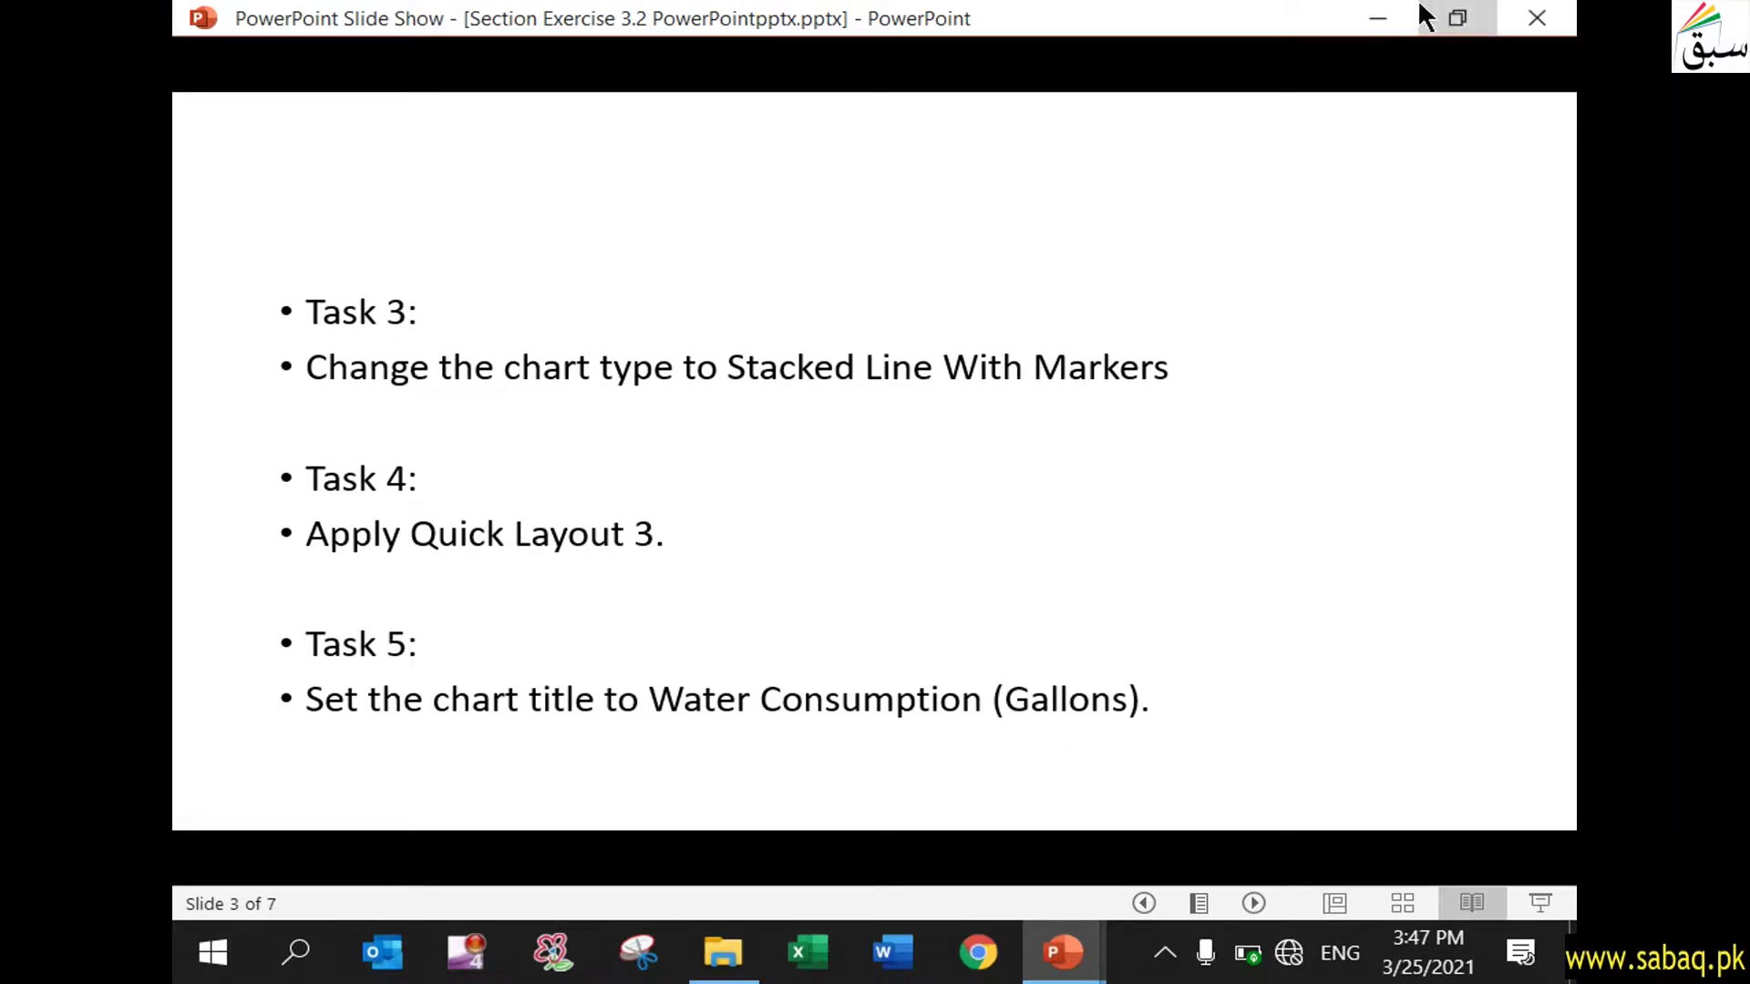
left_click(1378, 18)
Step: Replace the placeholder title of the line chart on slide 1 with "Water Consumption (Gallons)"
left_click(997, 266)
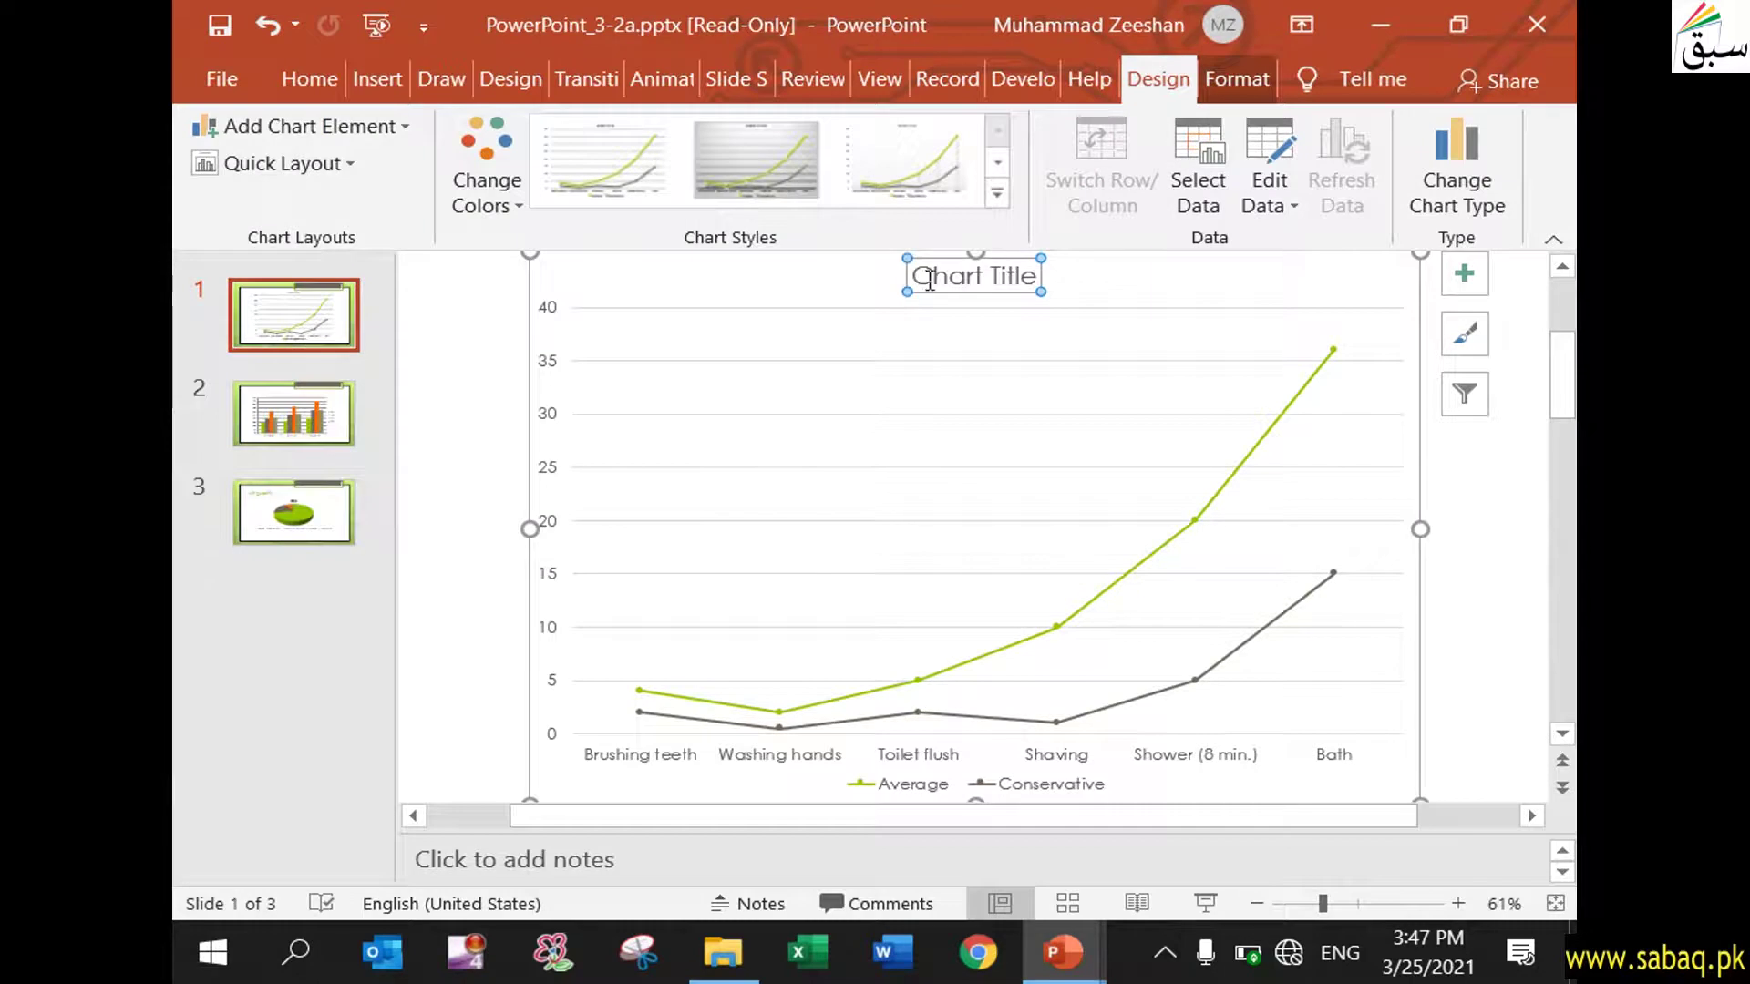
left_click_drag(916, 278, 1043, 279)
type("W")
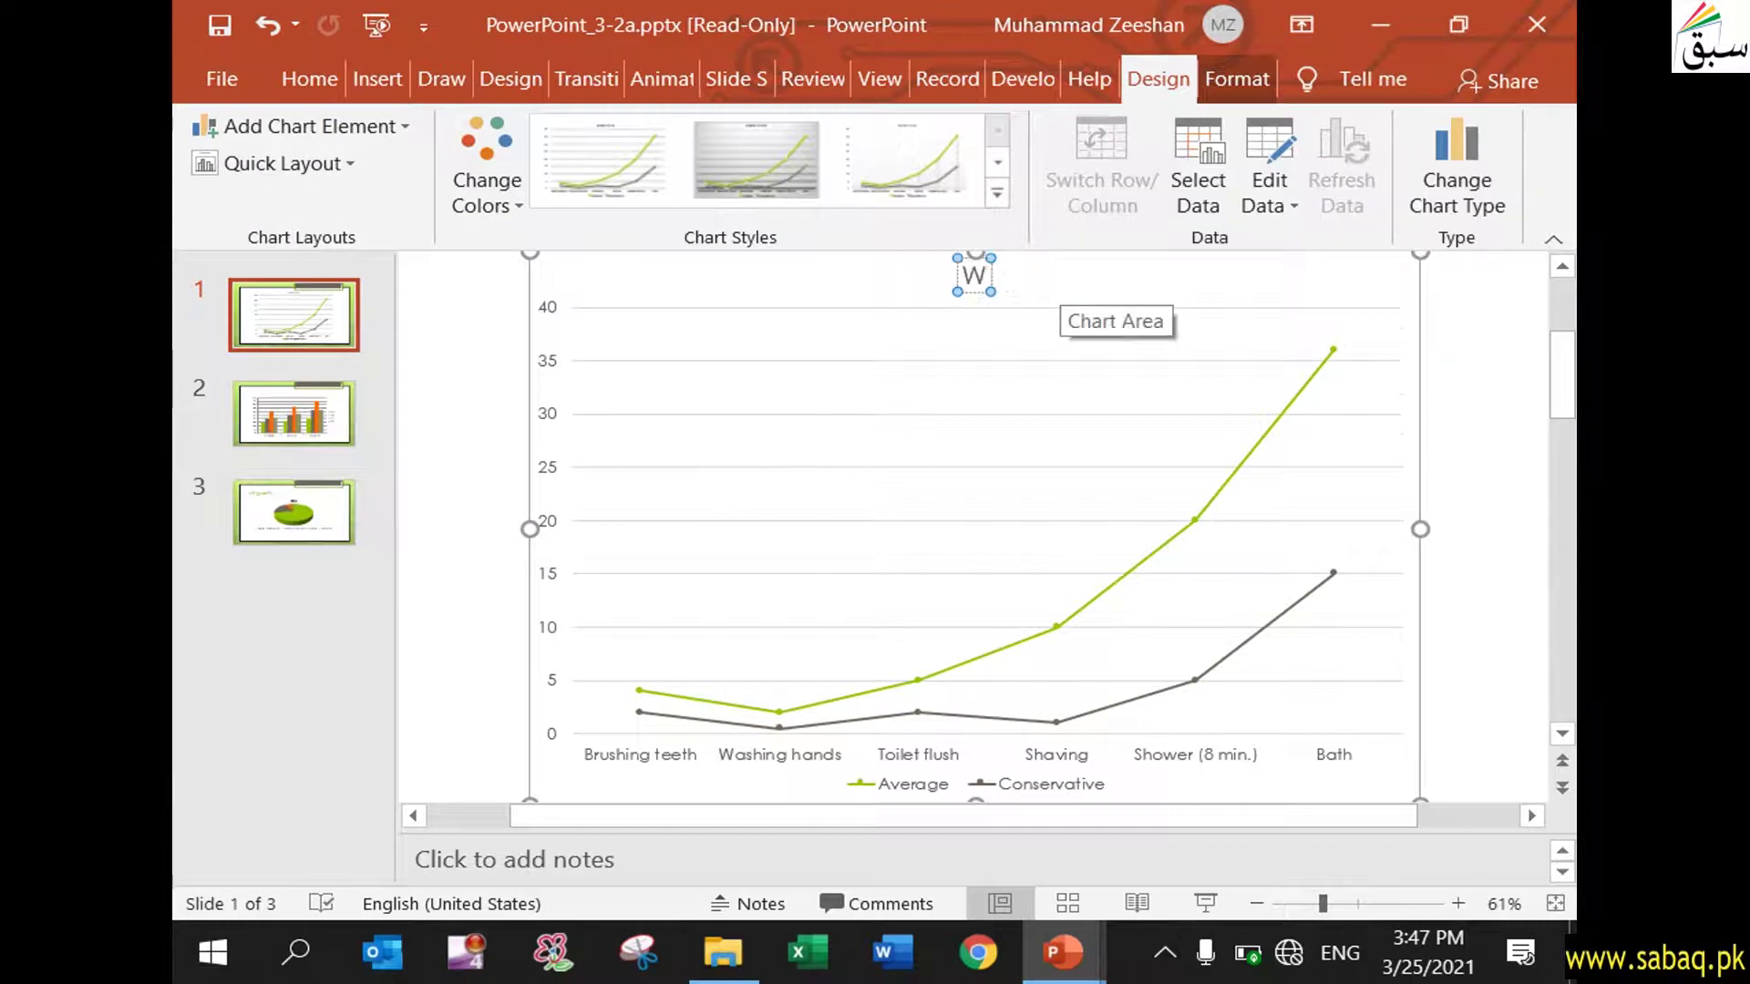
type("ater C")
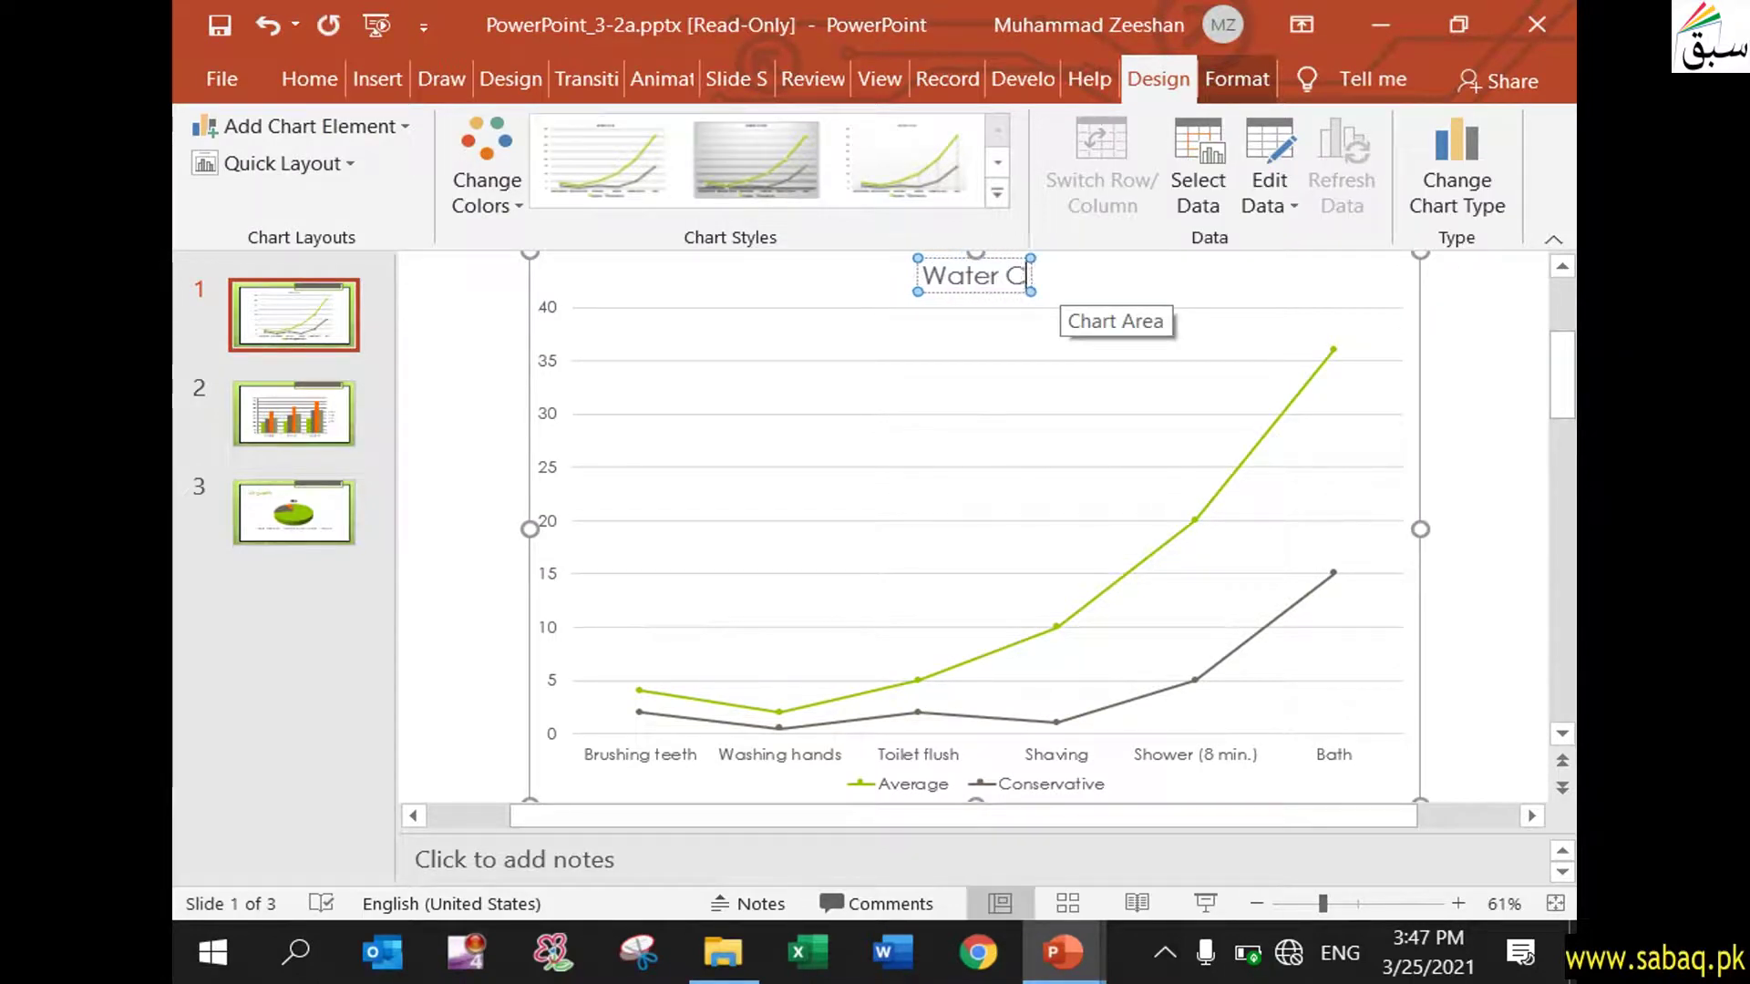
type("onsump")
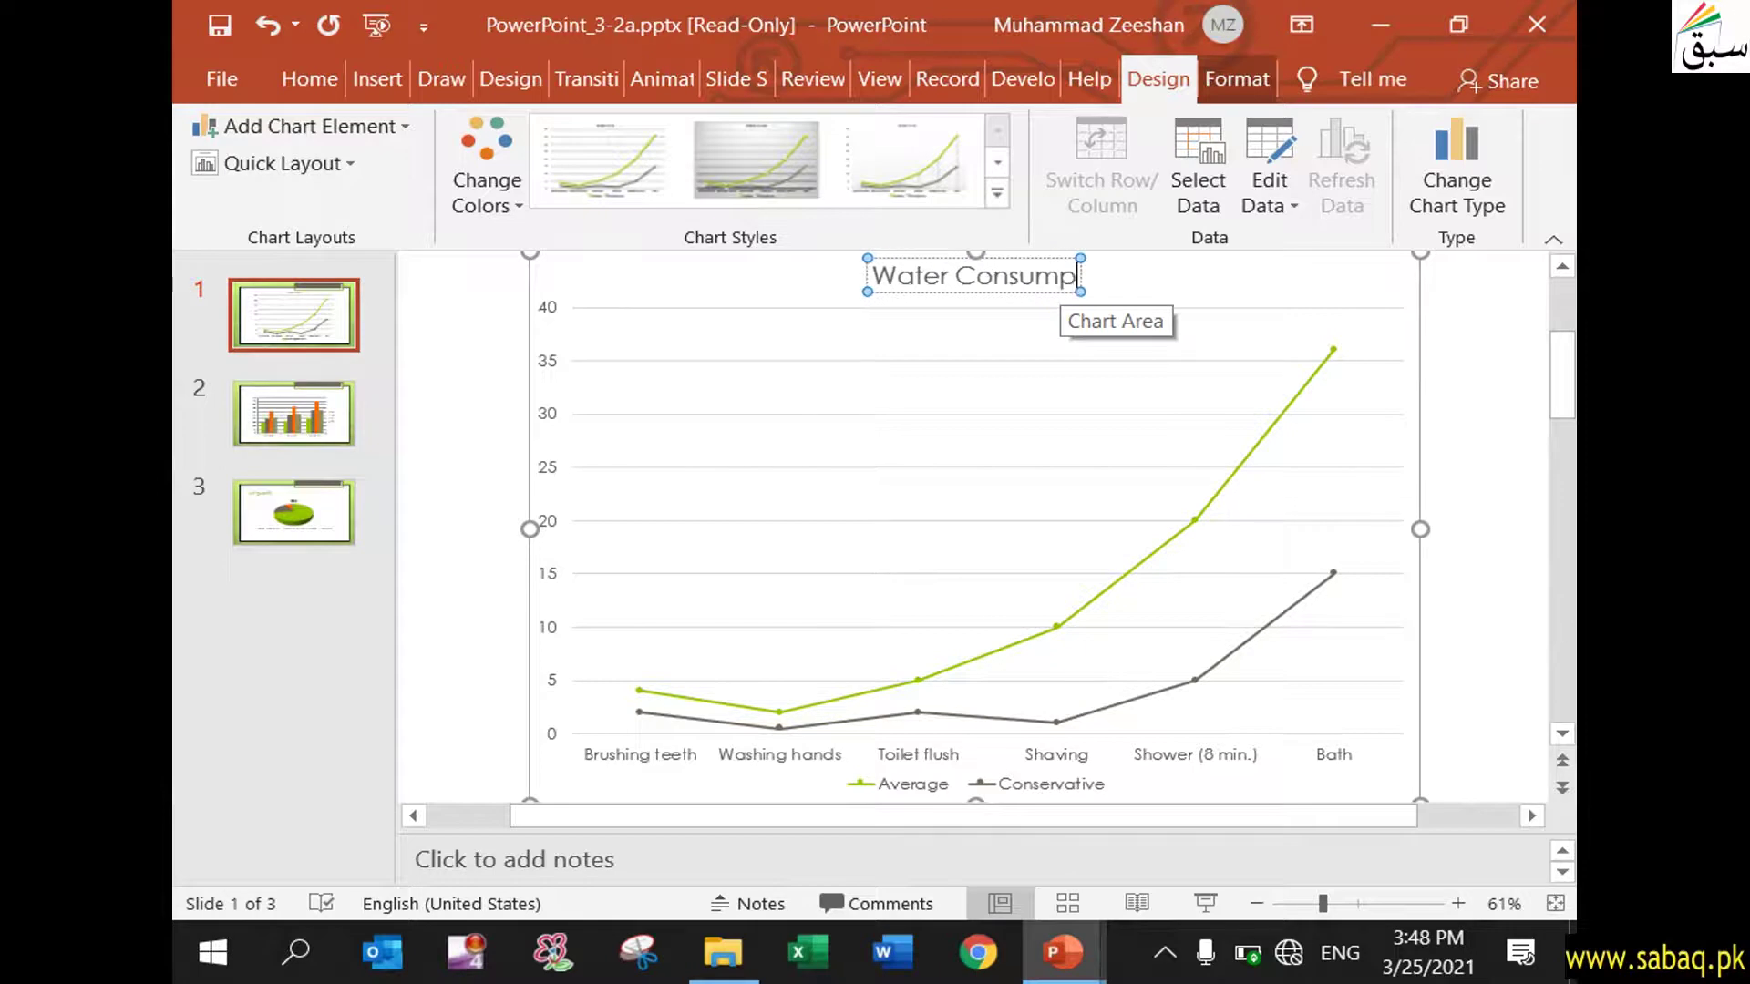
type("tion (Gallons")
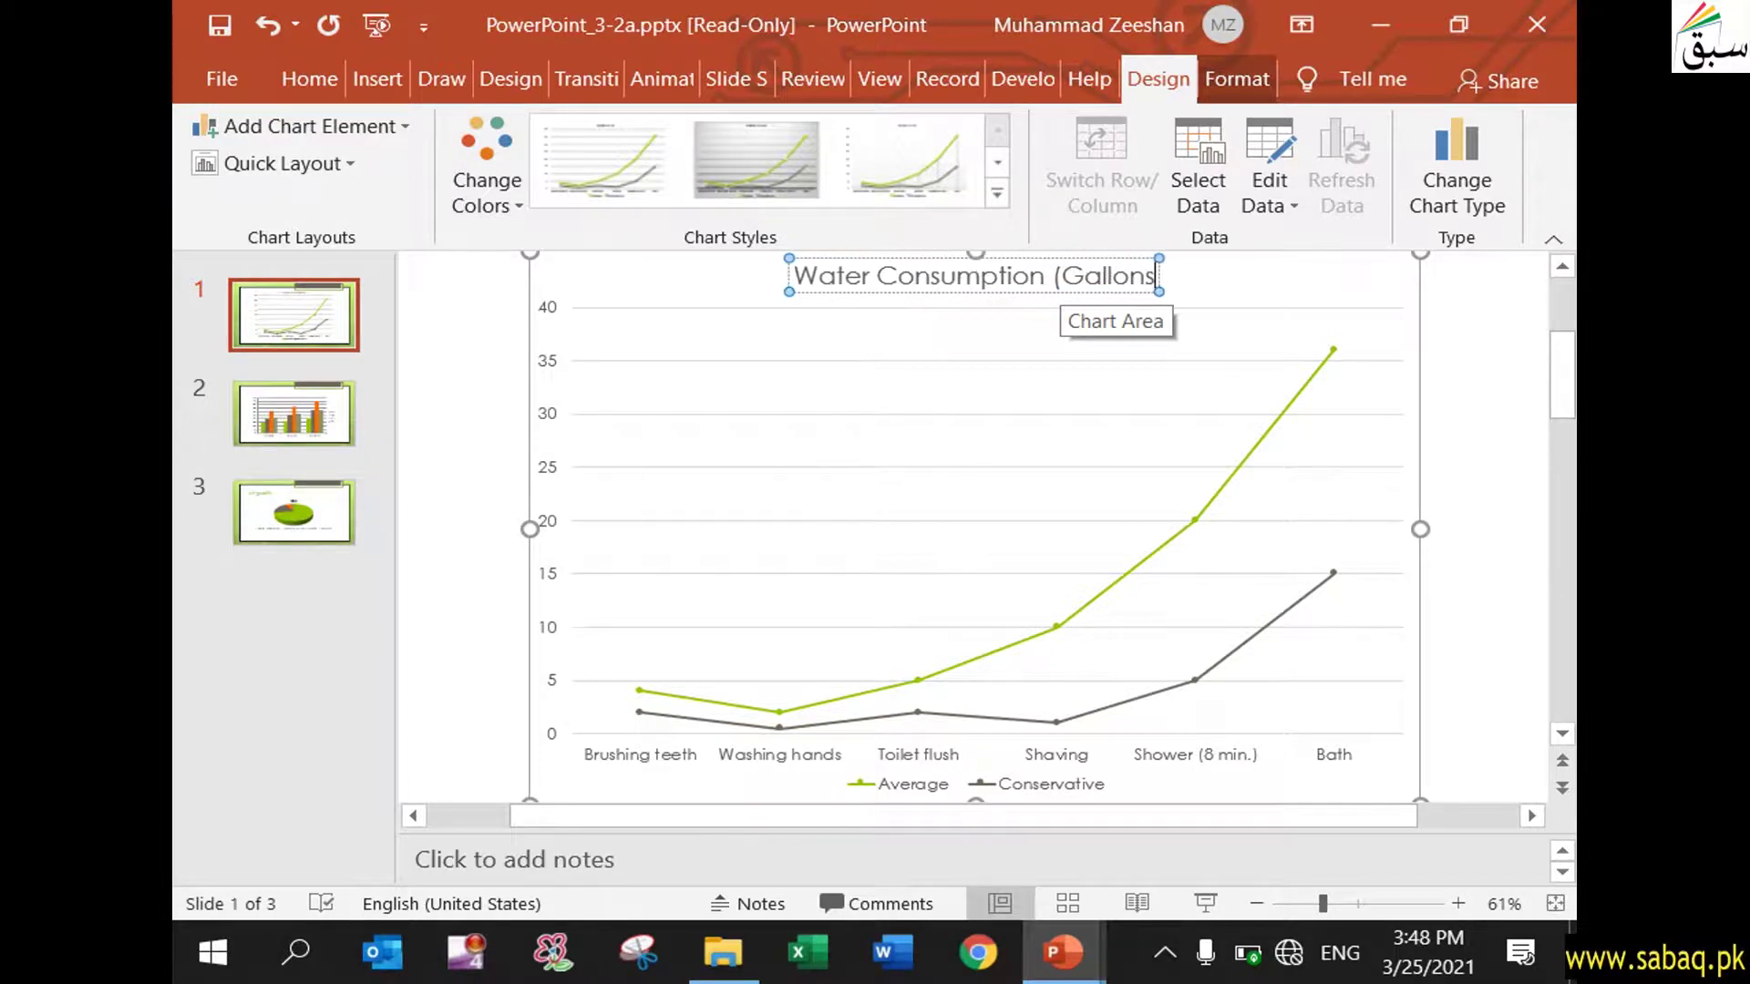
type(")")
Step: Advance the Section Exercise 3.2 slide show to the Project 2 instructions, and display slide 2 of PowerPoint_3-2a
mouse_move(1062, 953)
left_click(937, 866)
left_click(860, 764)
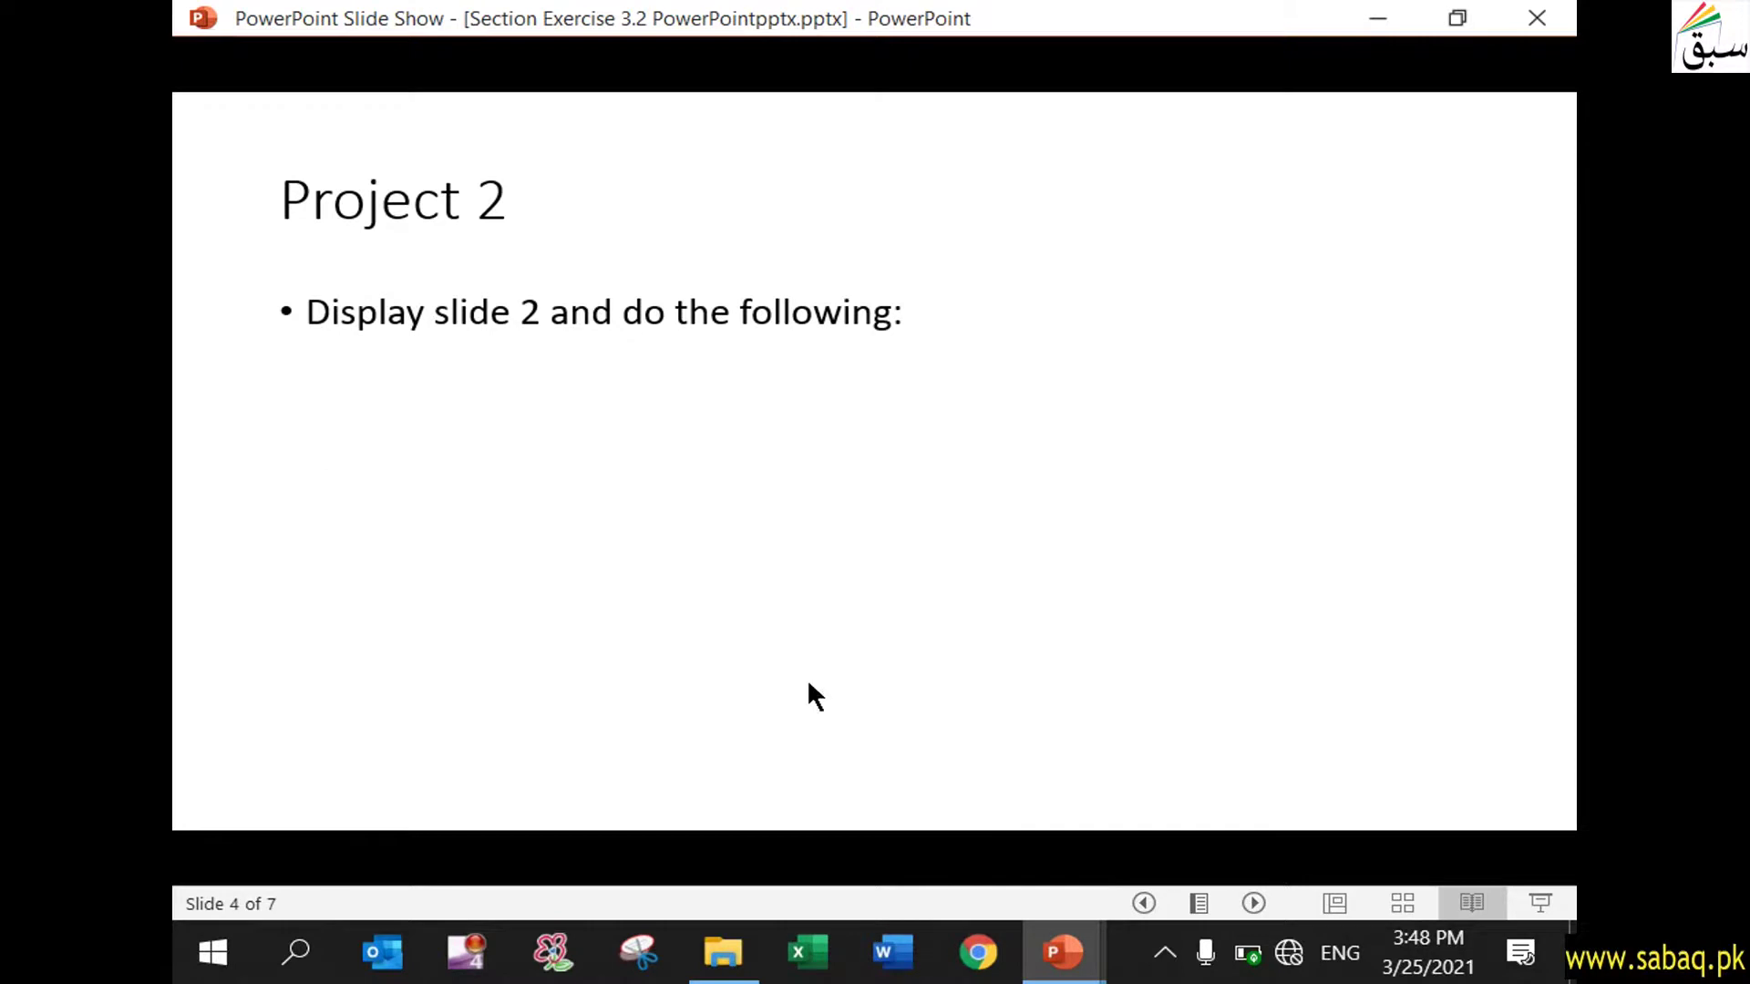
mouse_move(1062, 952)
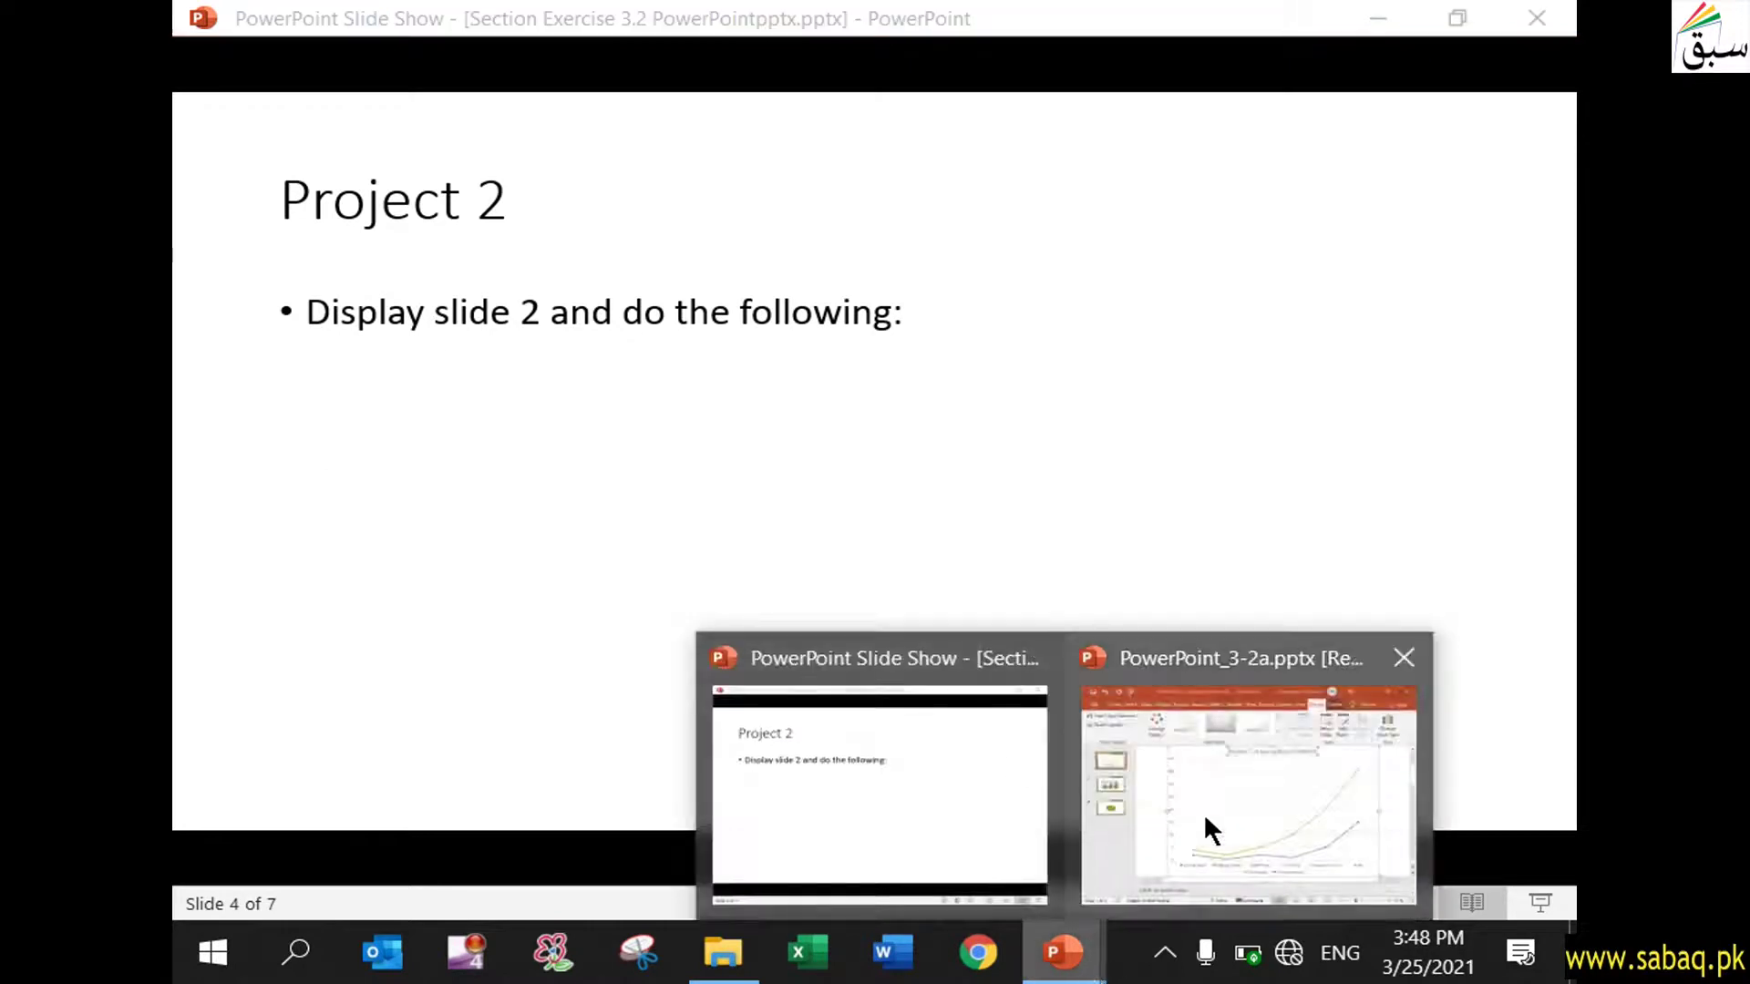
left_click(1203, 813)
left_click_drag(1323, 904, 1310, 906)
left_click(346, 419)
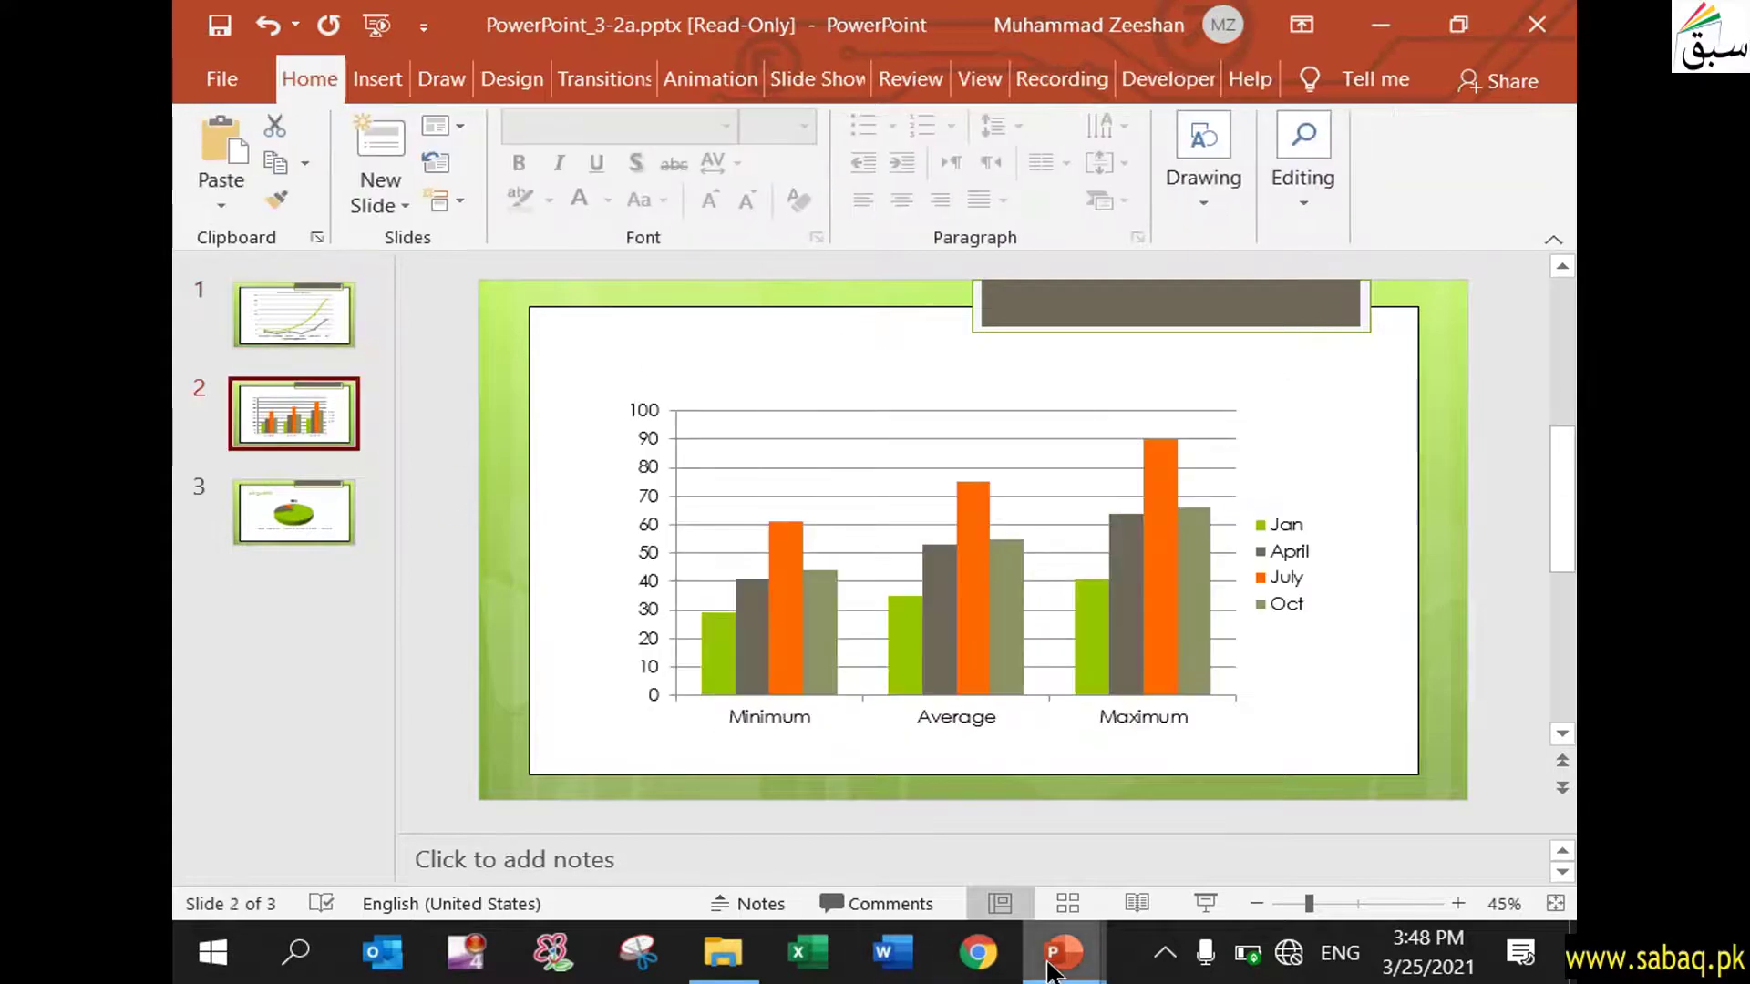
Step: Reveal and read Project 2 Task 1 in the Section Exercise 3.2 slide show, and return to PowerPoint_3-2a
mouse_move(1062, 953)
left_click(894, 782)
left_click(840, 699)
left_click(840, 697)
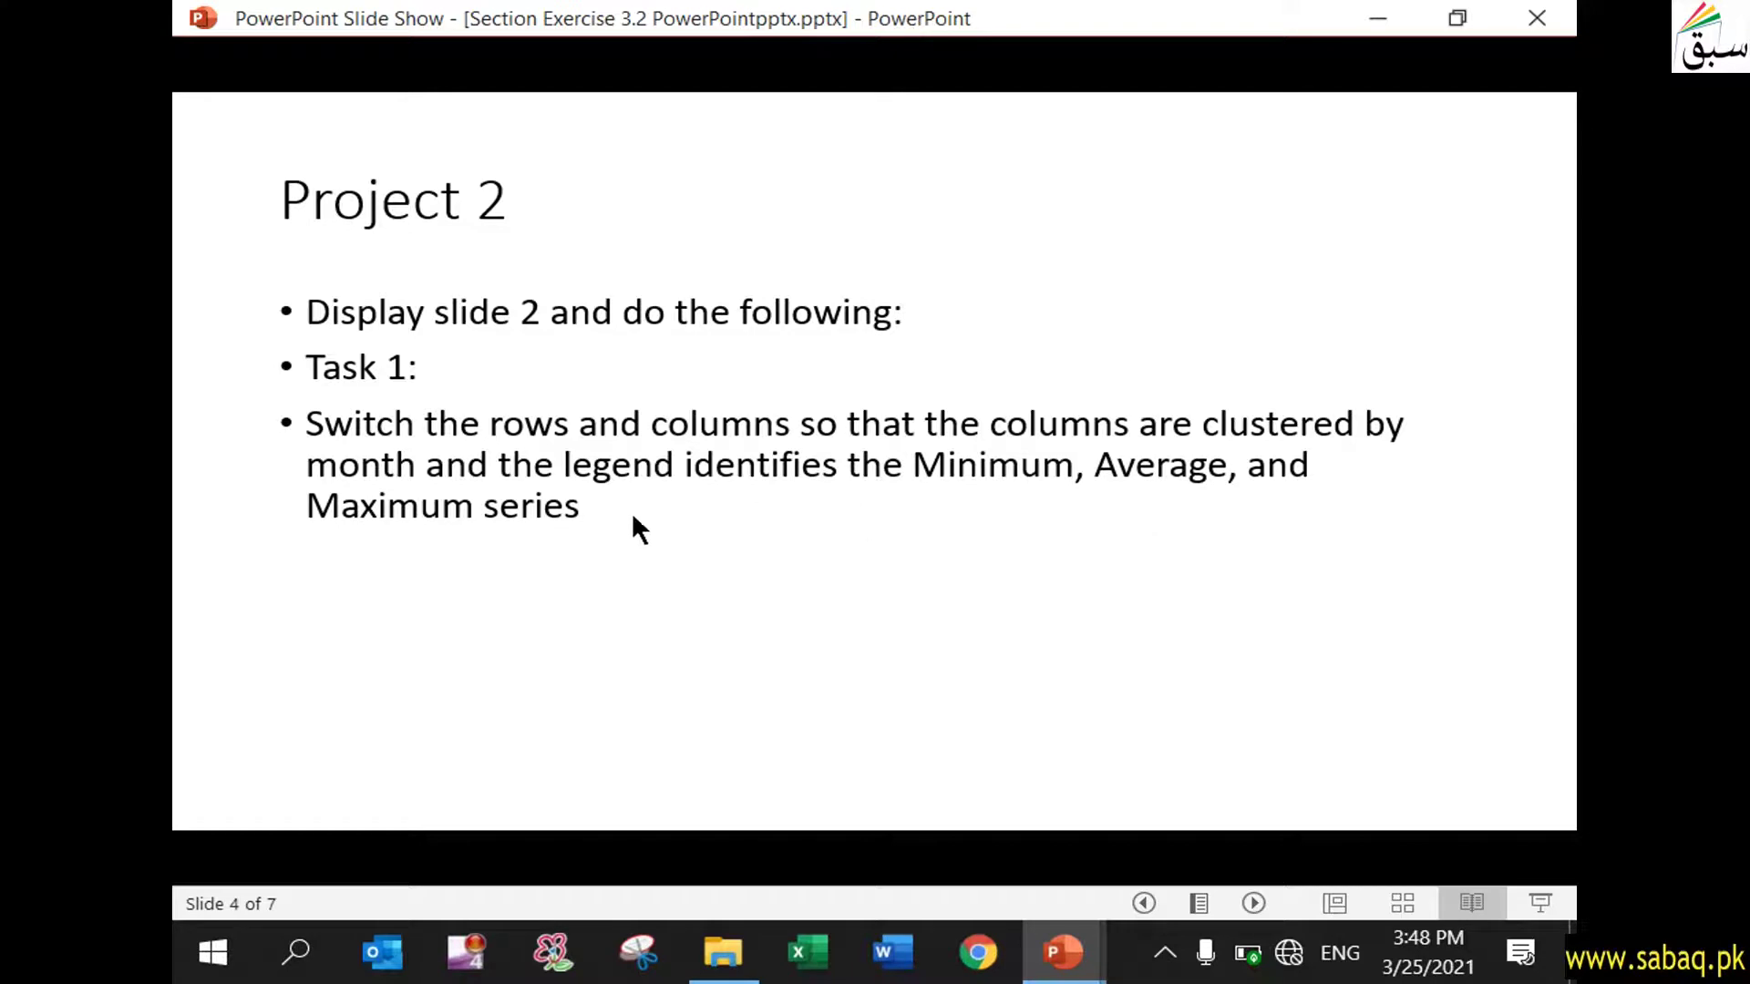
left_click(1378, 18)
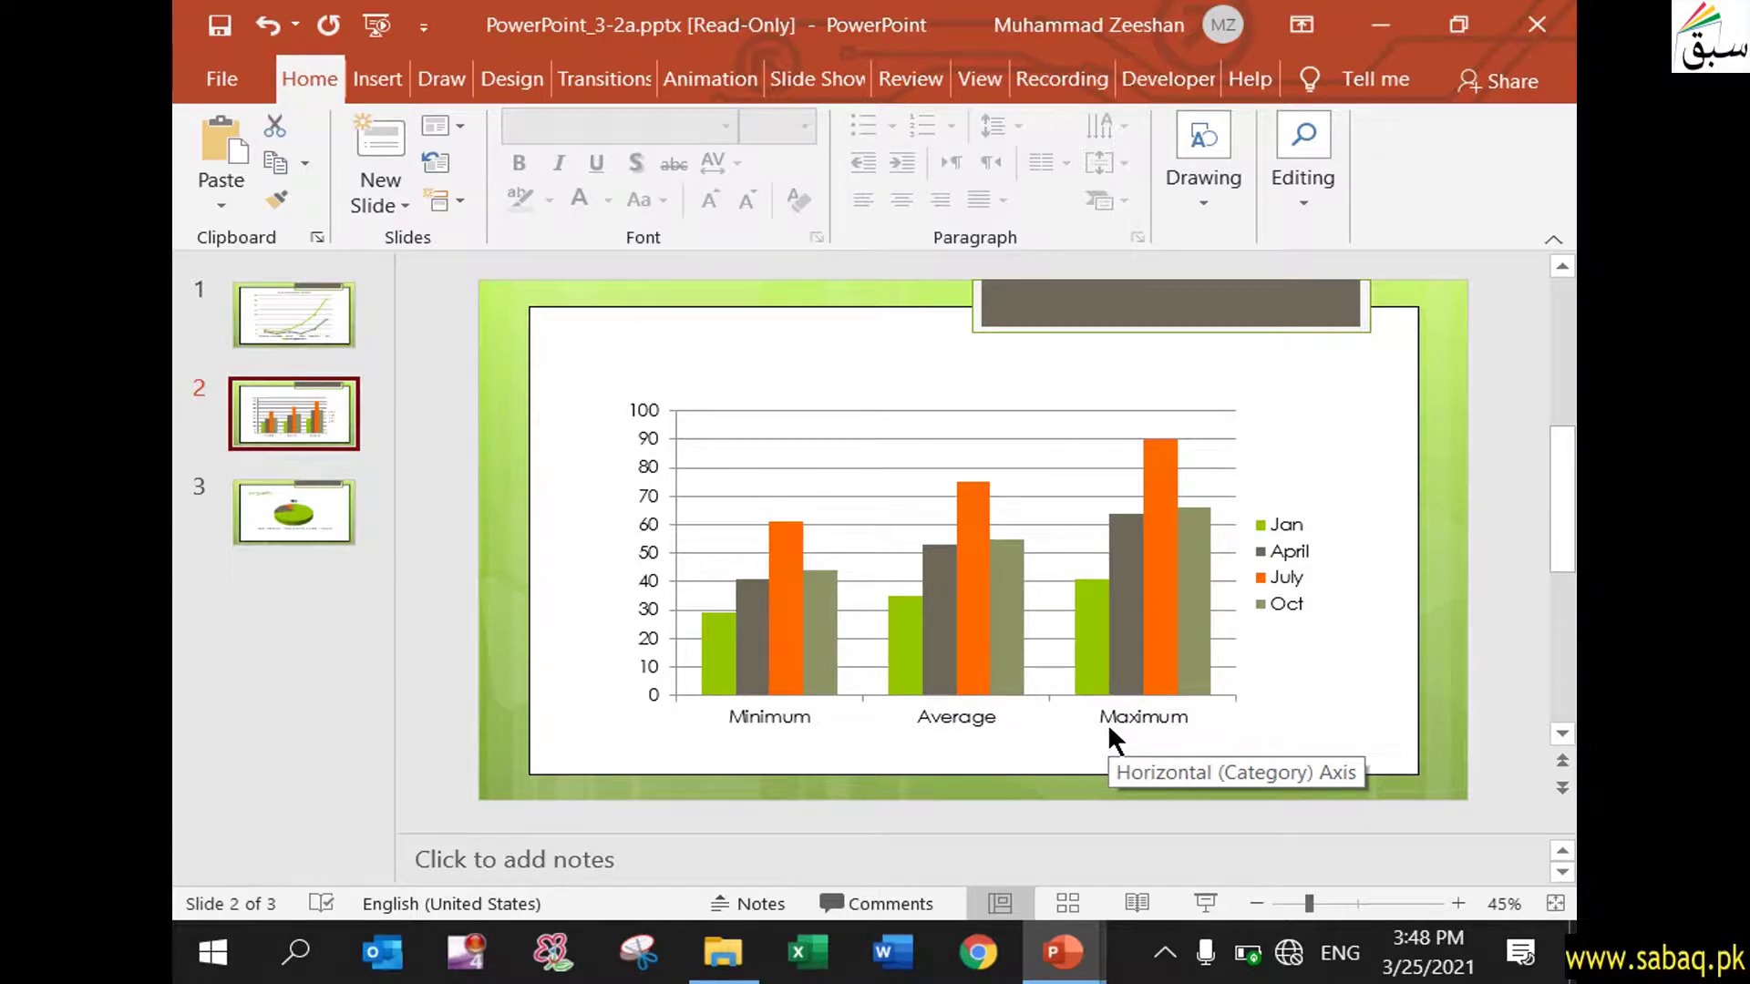
Step: Switch the rows and columns of the slide 2 chart's data source so columns cluster by month, and close the data sheet
left_click(1222, 414)
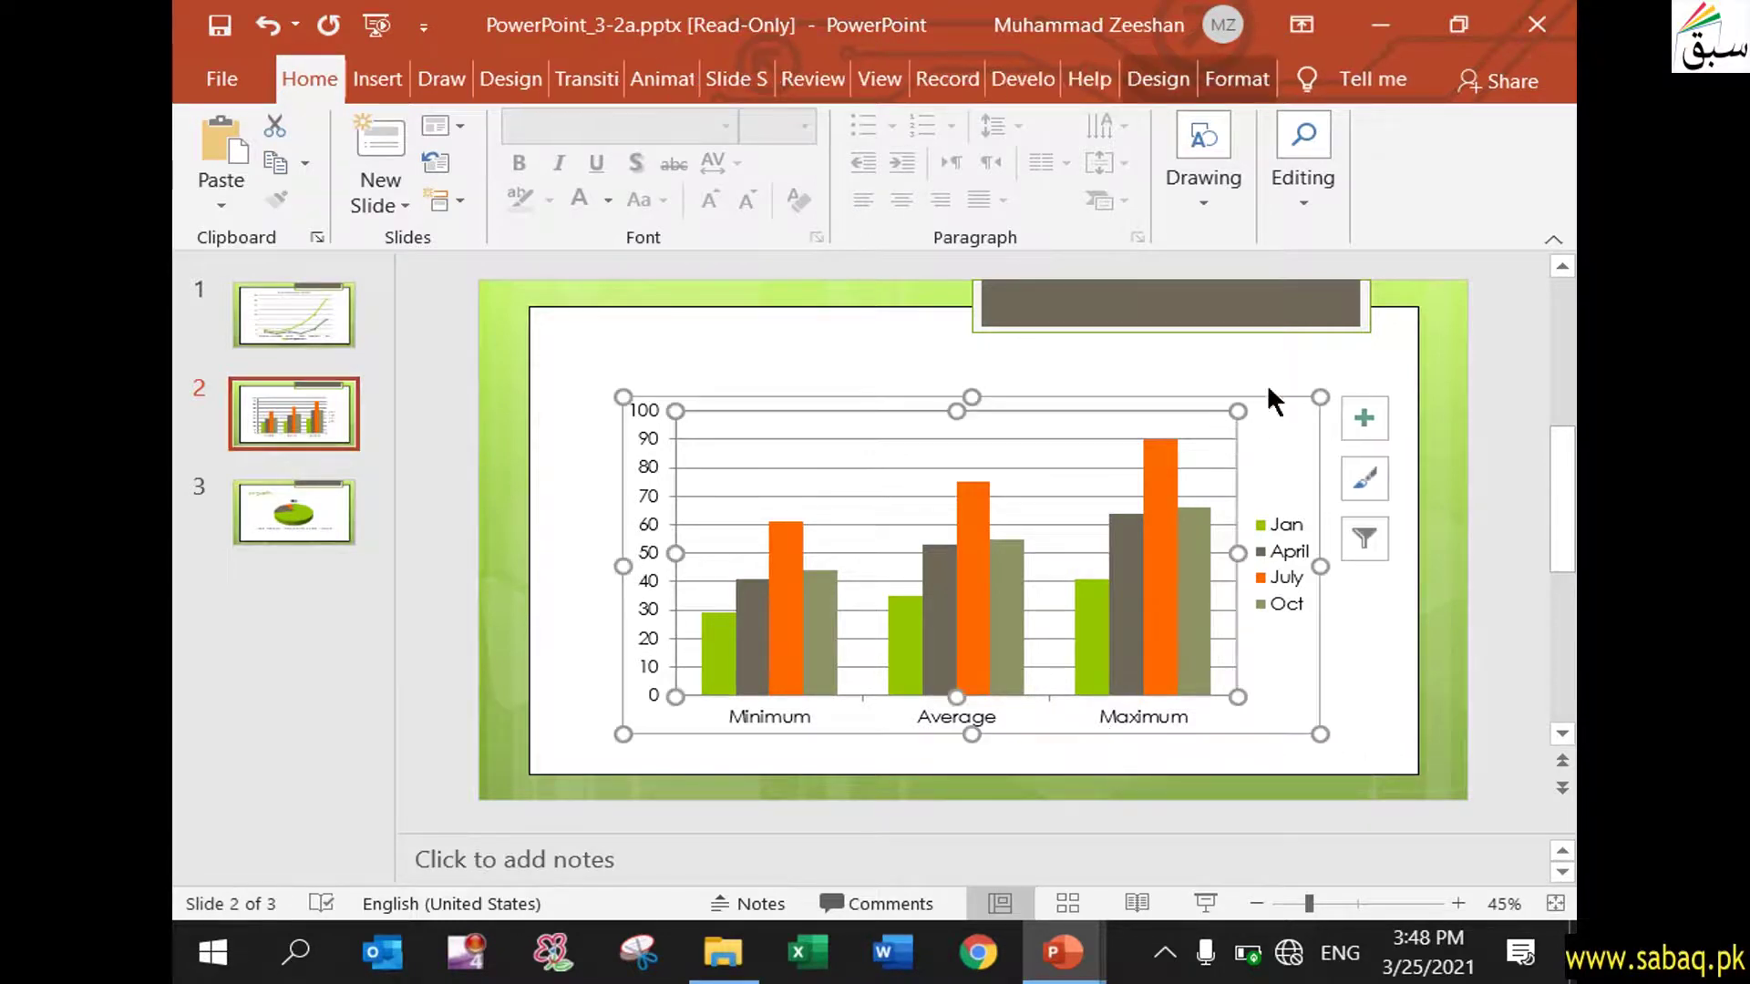
left_click(1230, 78)
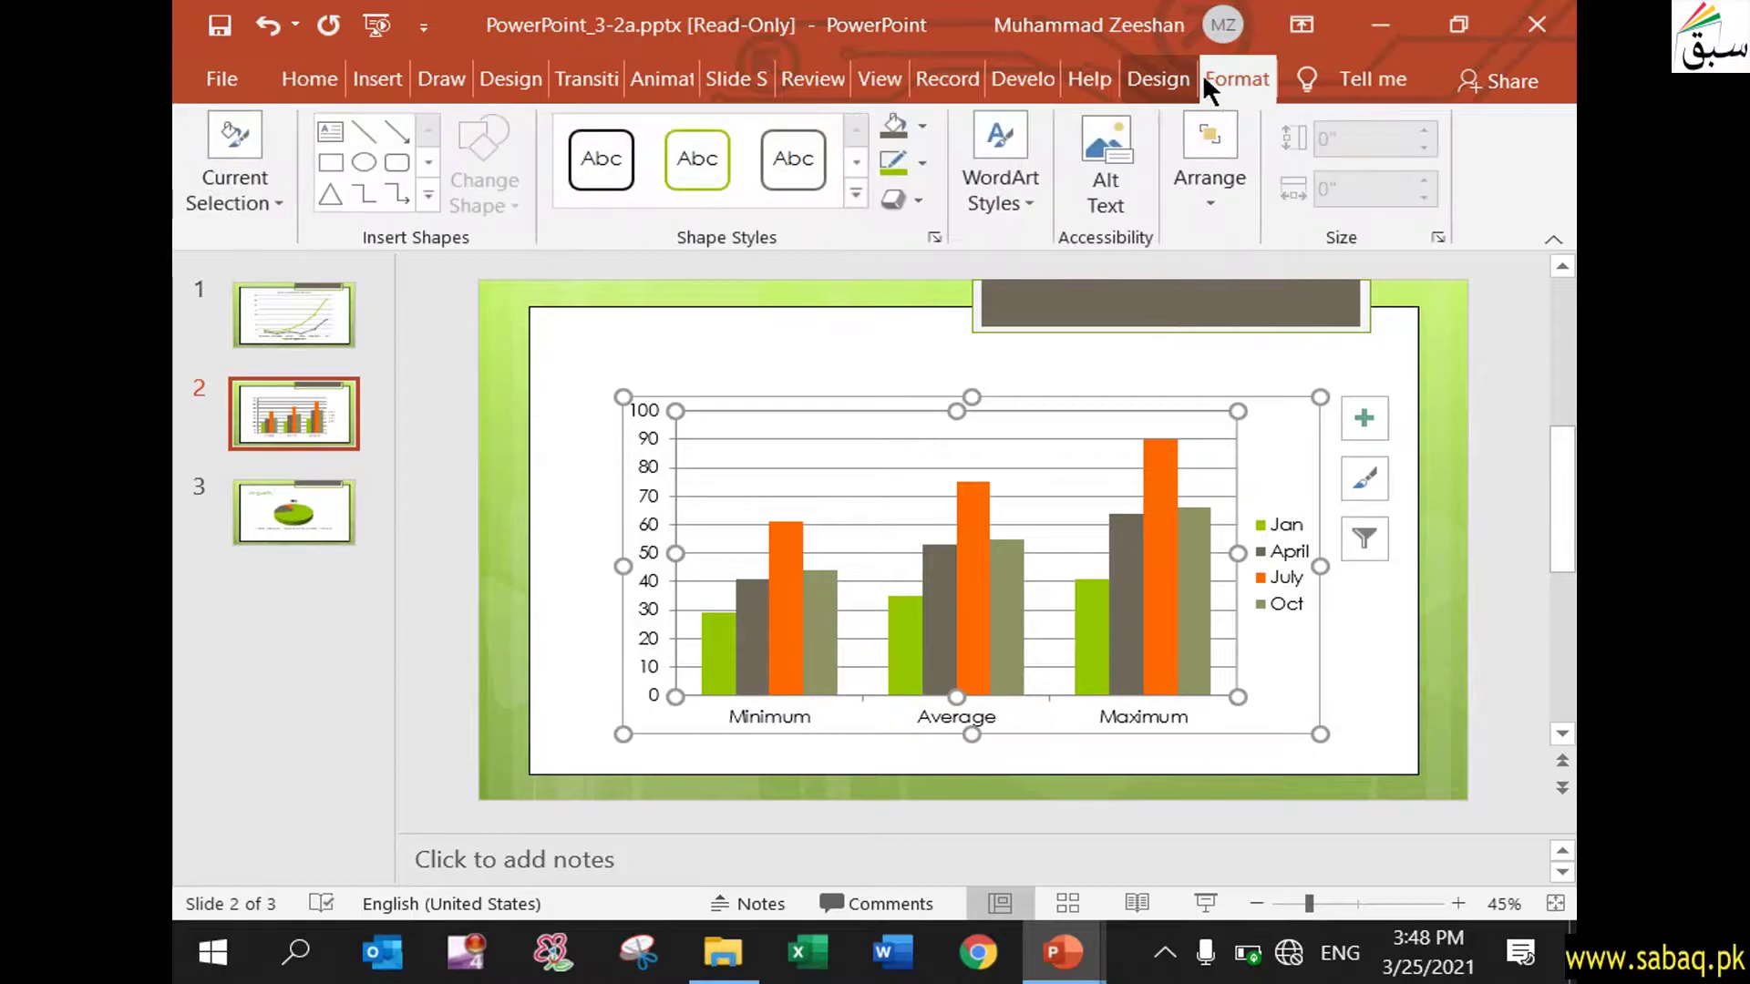
left_click(1189, 79)
left_click(1203, 137)
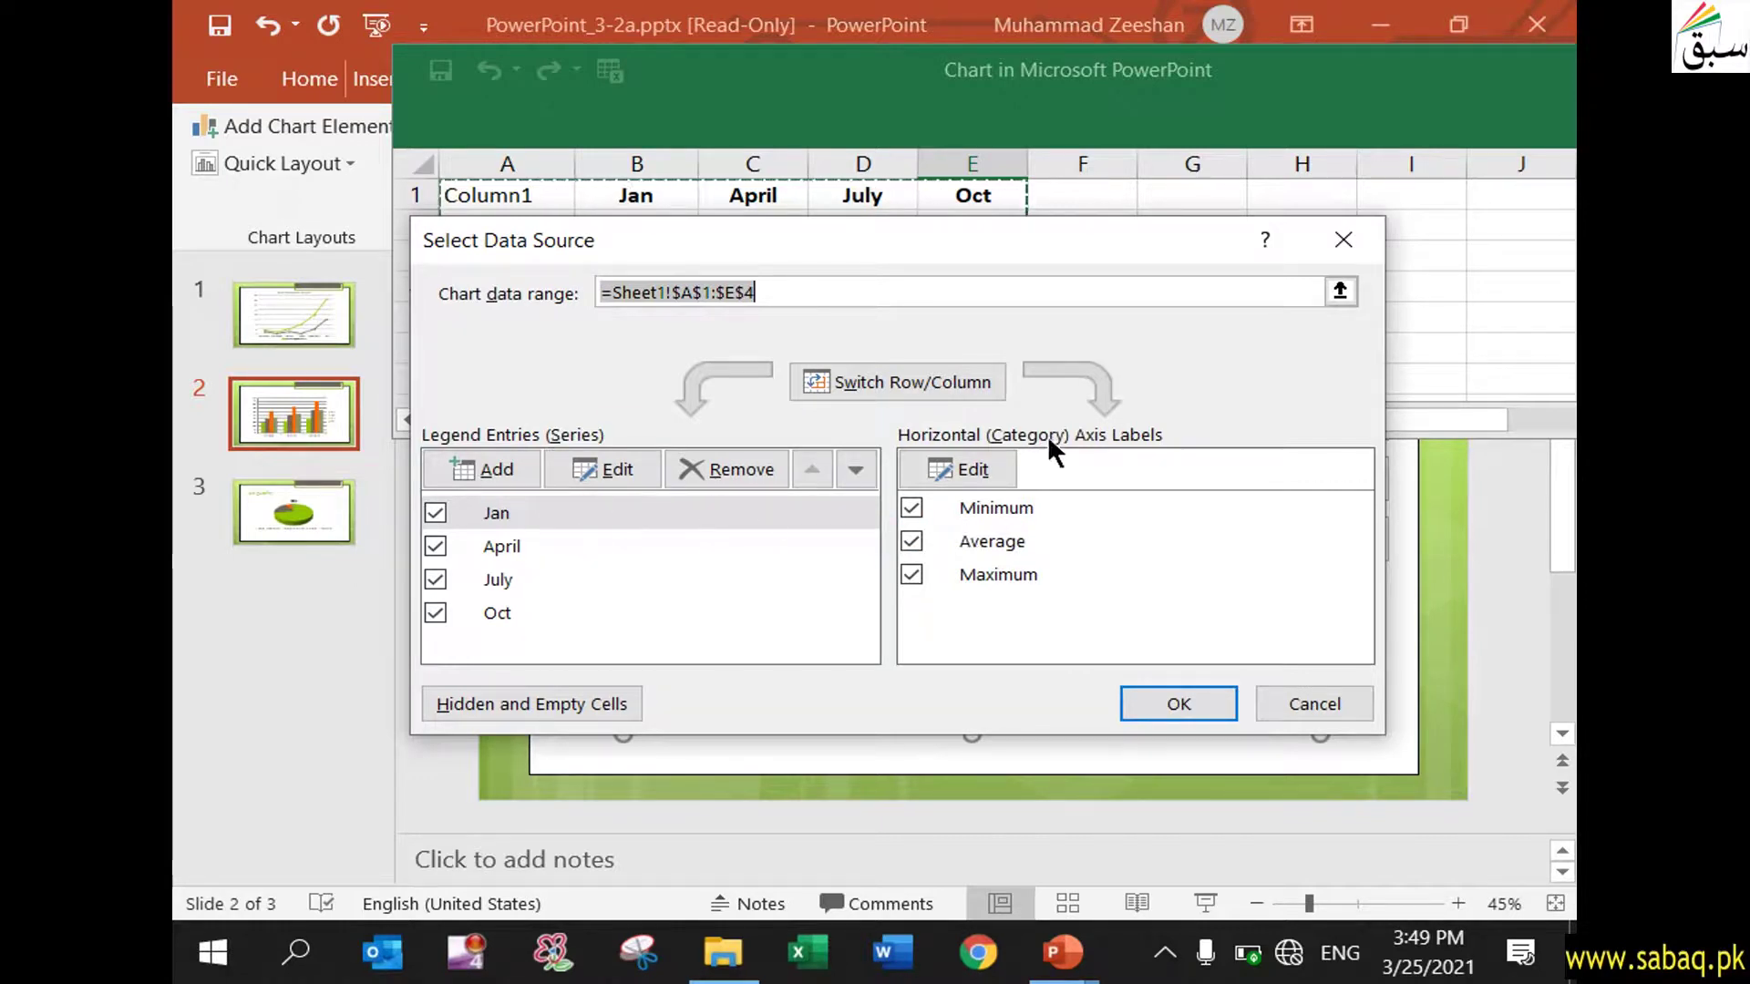
left_click(944, 383)
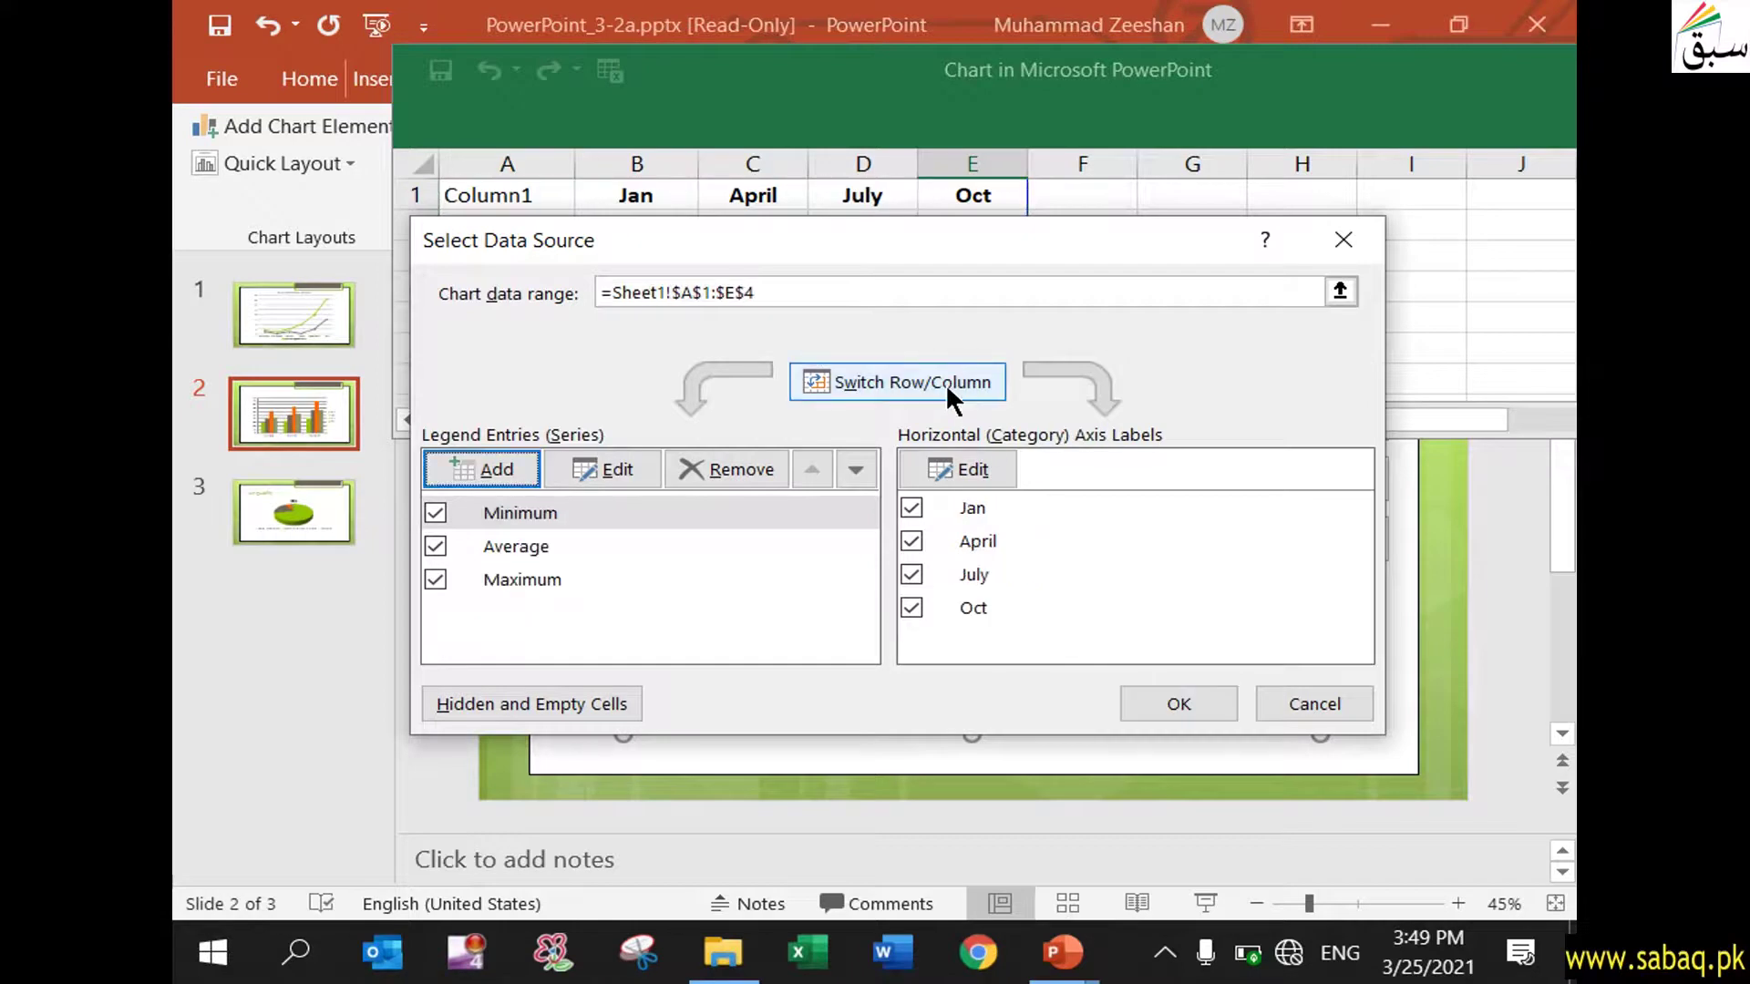
left_click(1210, 694)
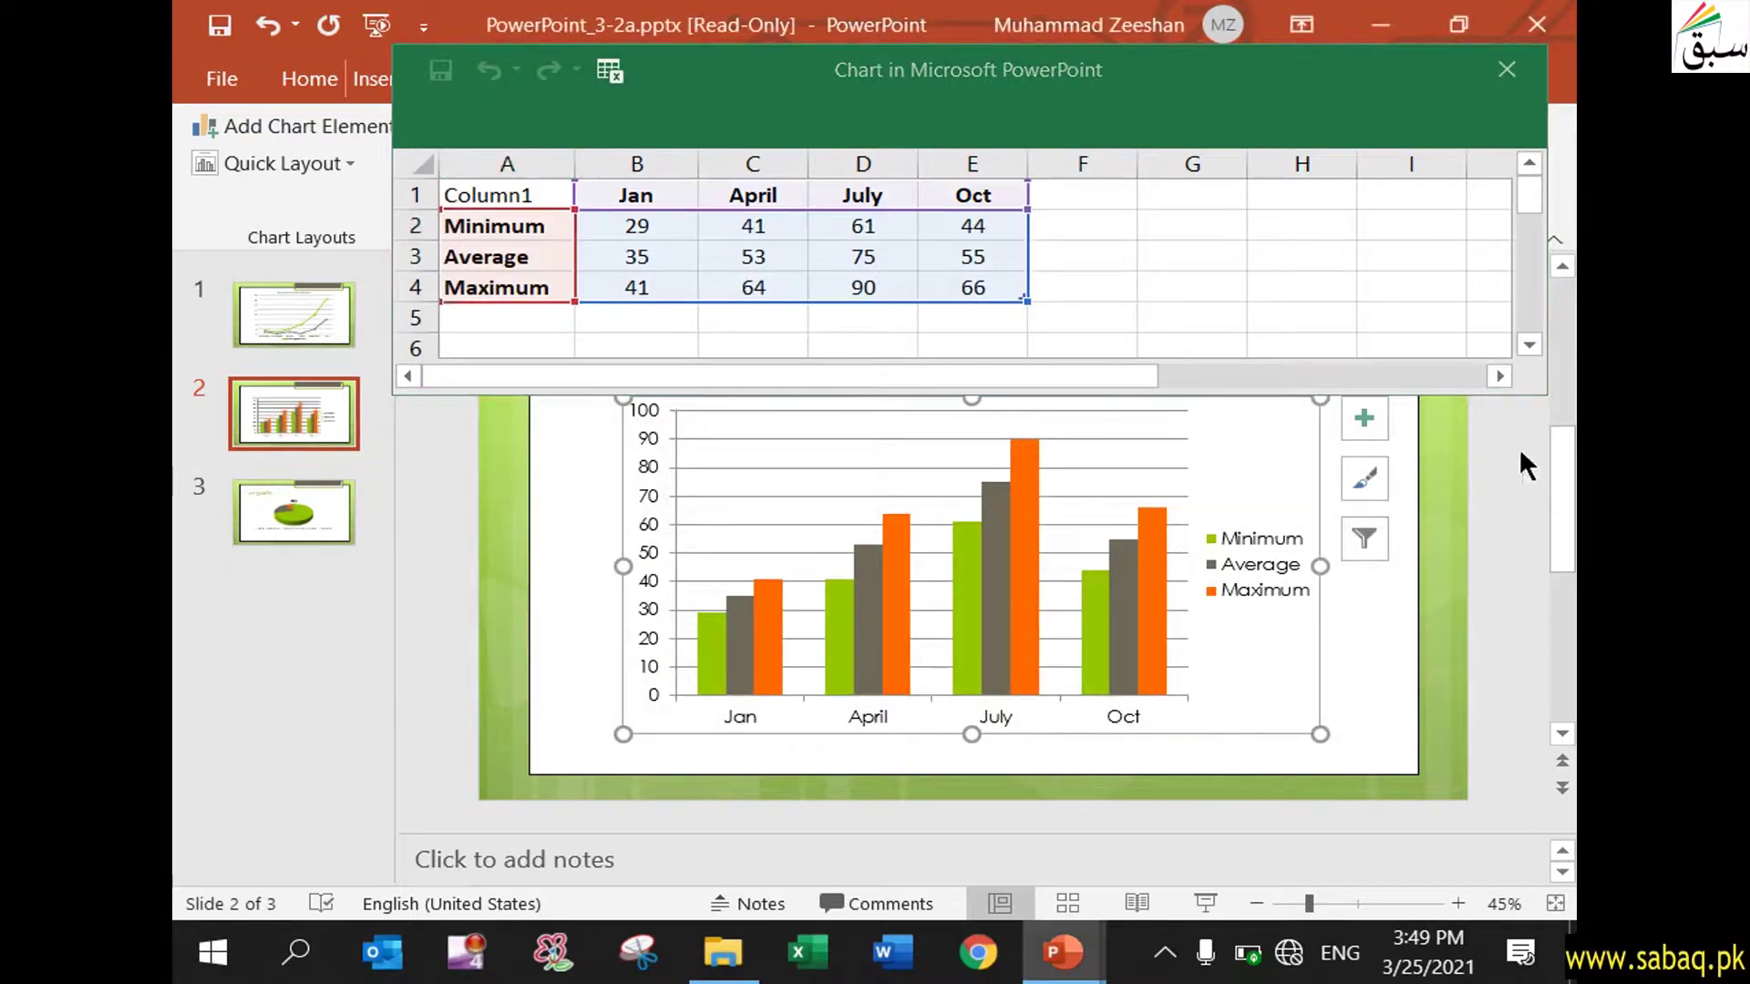
left_click(1506, 70)
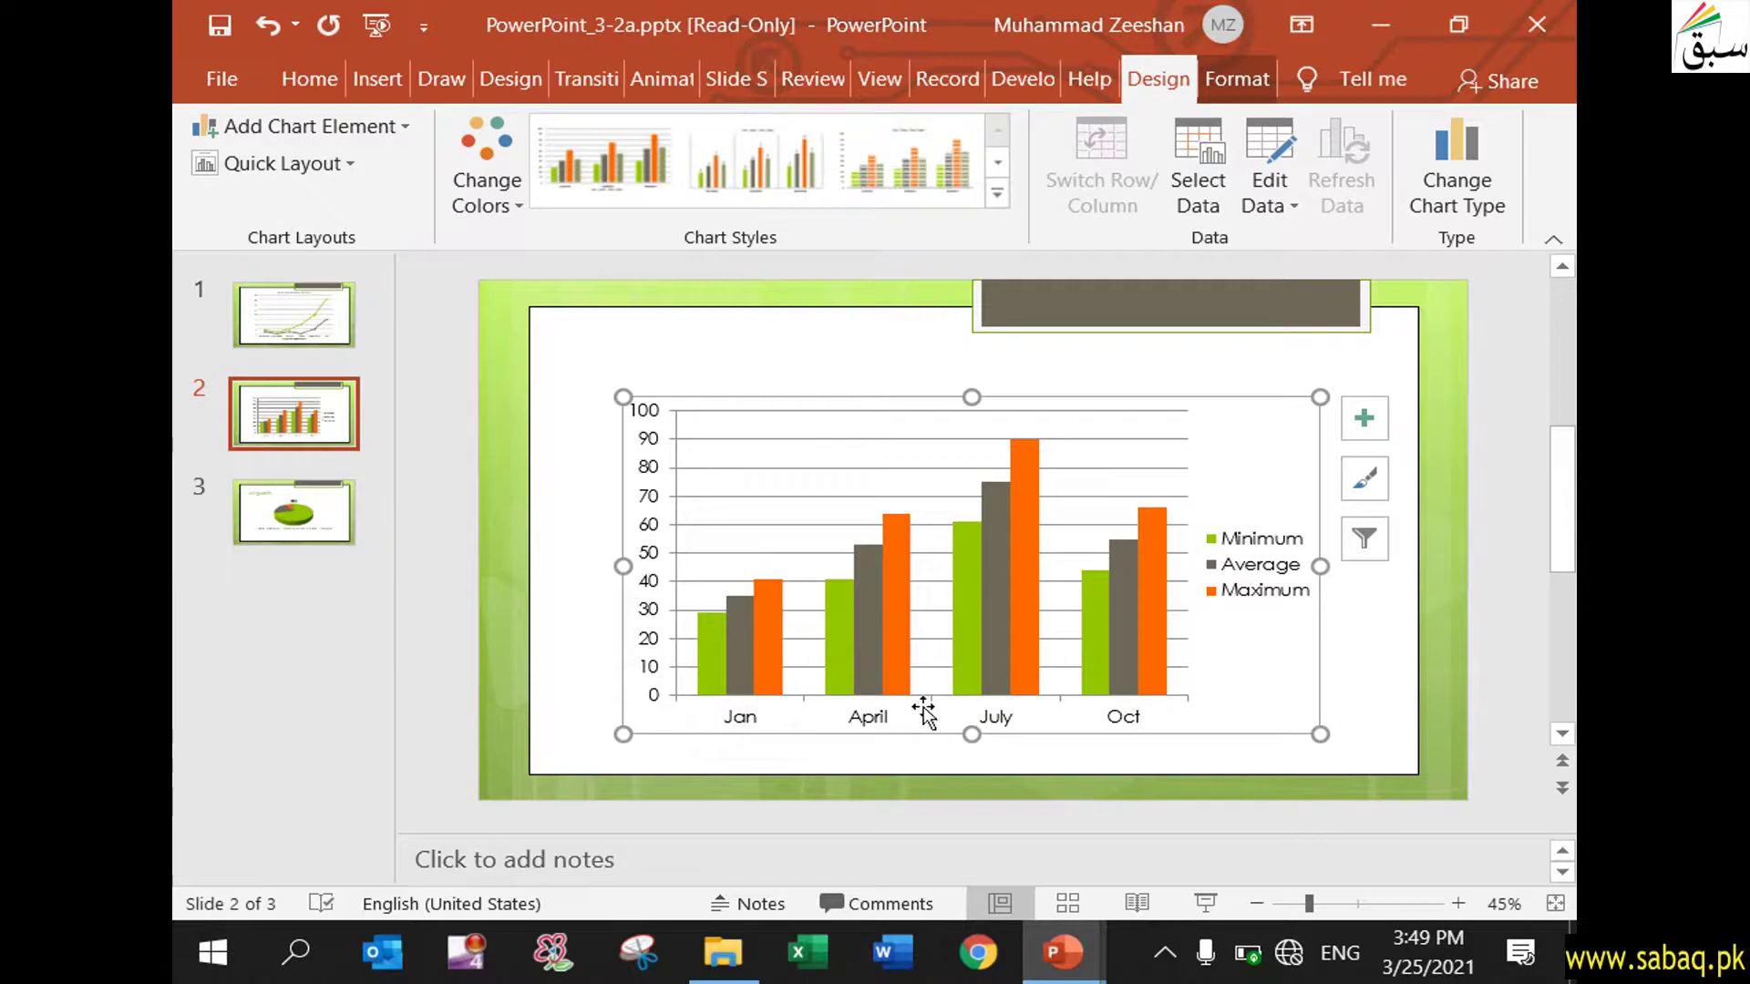
Step: Switch to the Section Exercise 3.2 slide show and recheck the Project 2 Task 1 instructions
mouse_move(1062, 953)
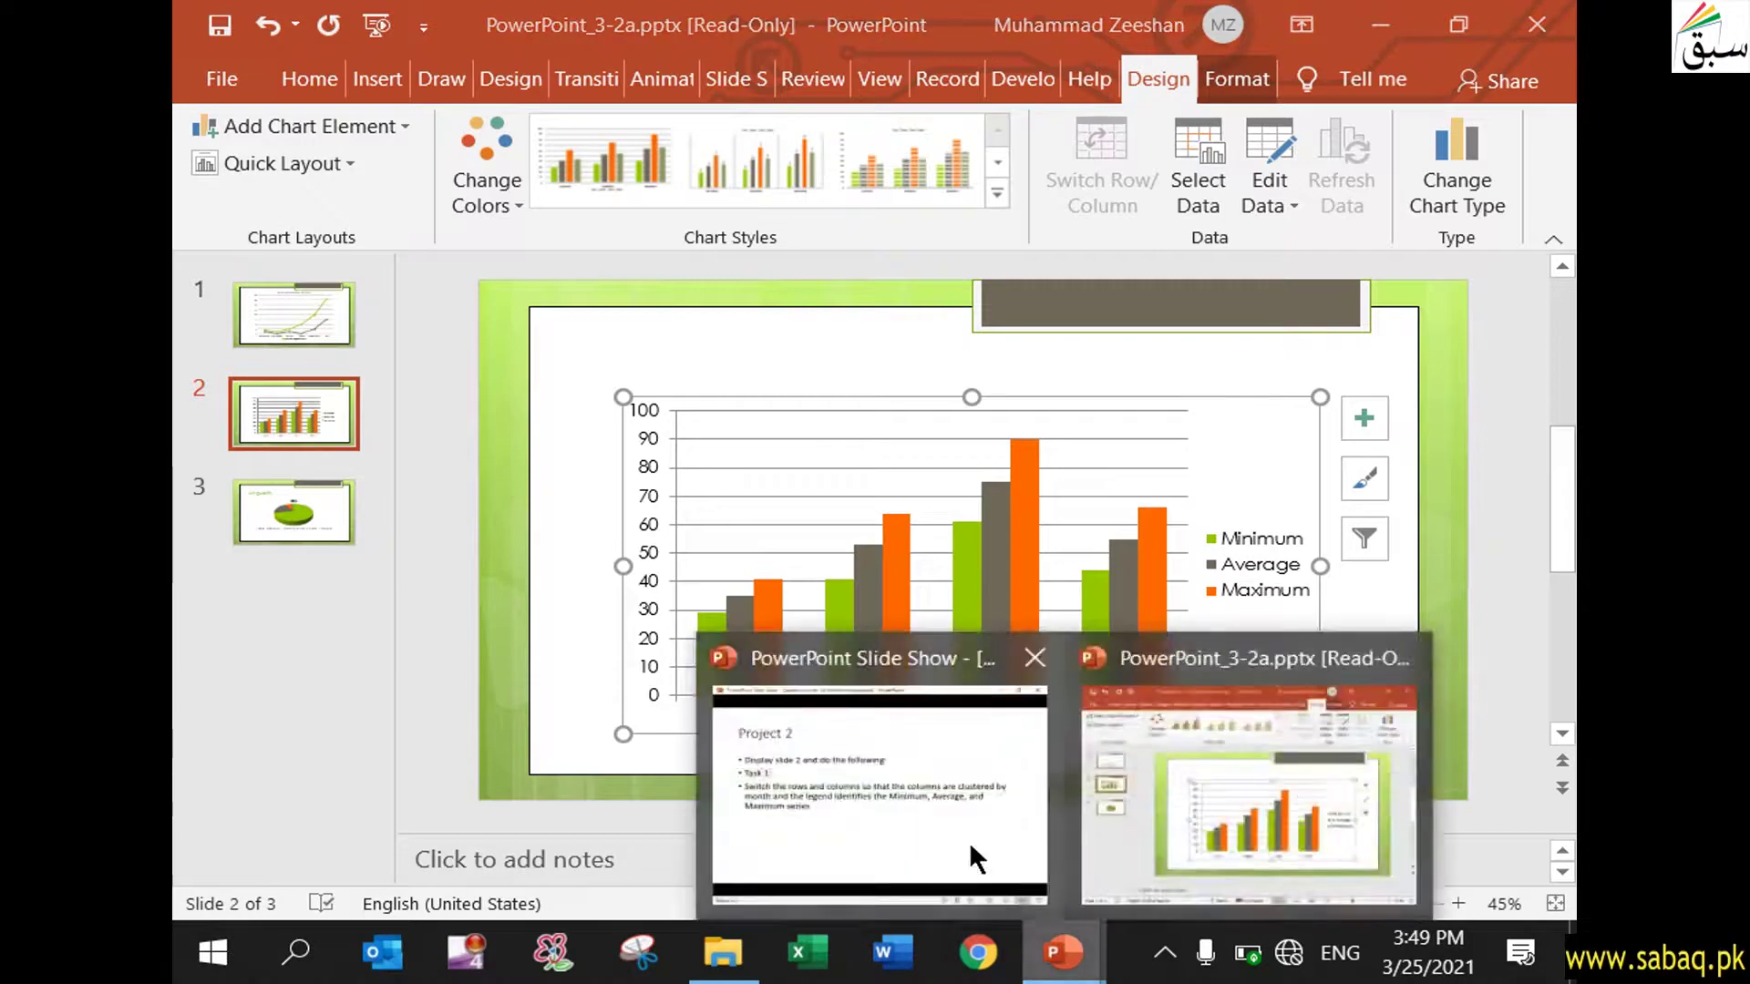
left_click(948, 825)
left_click(899, 532)
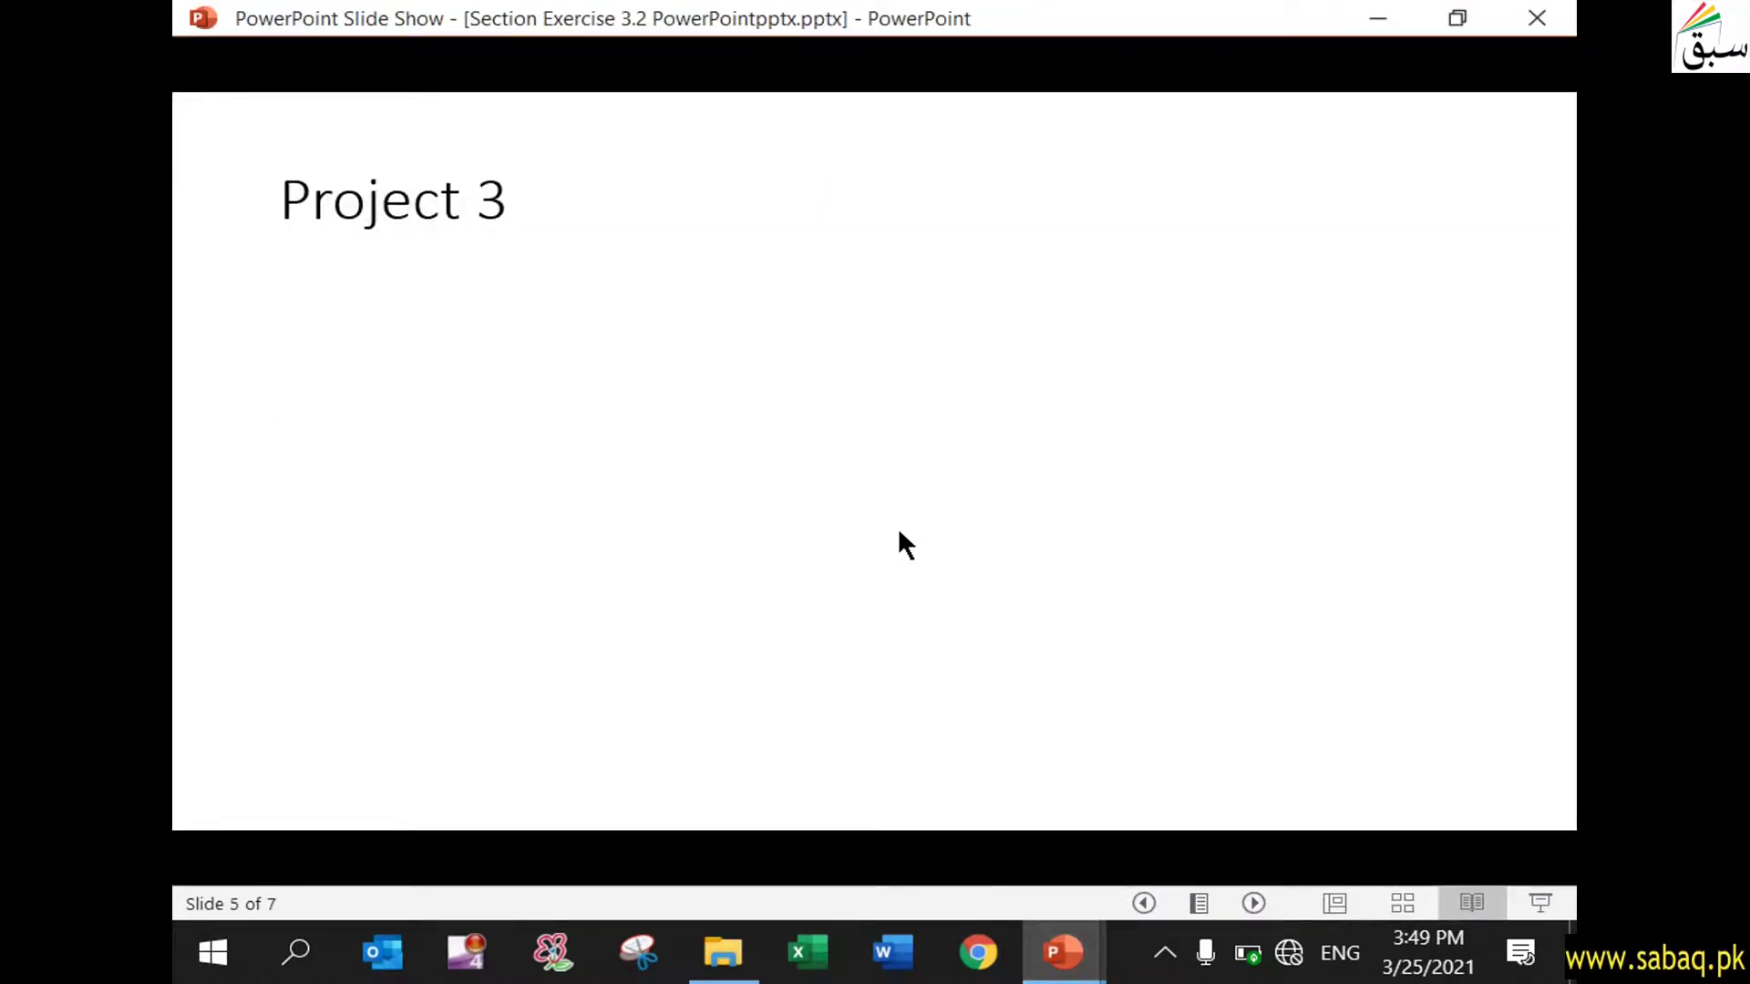
key("Left")
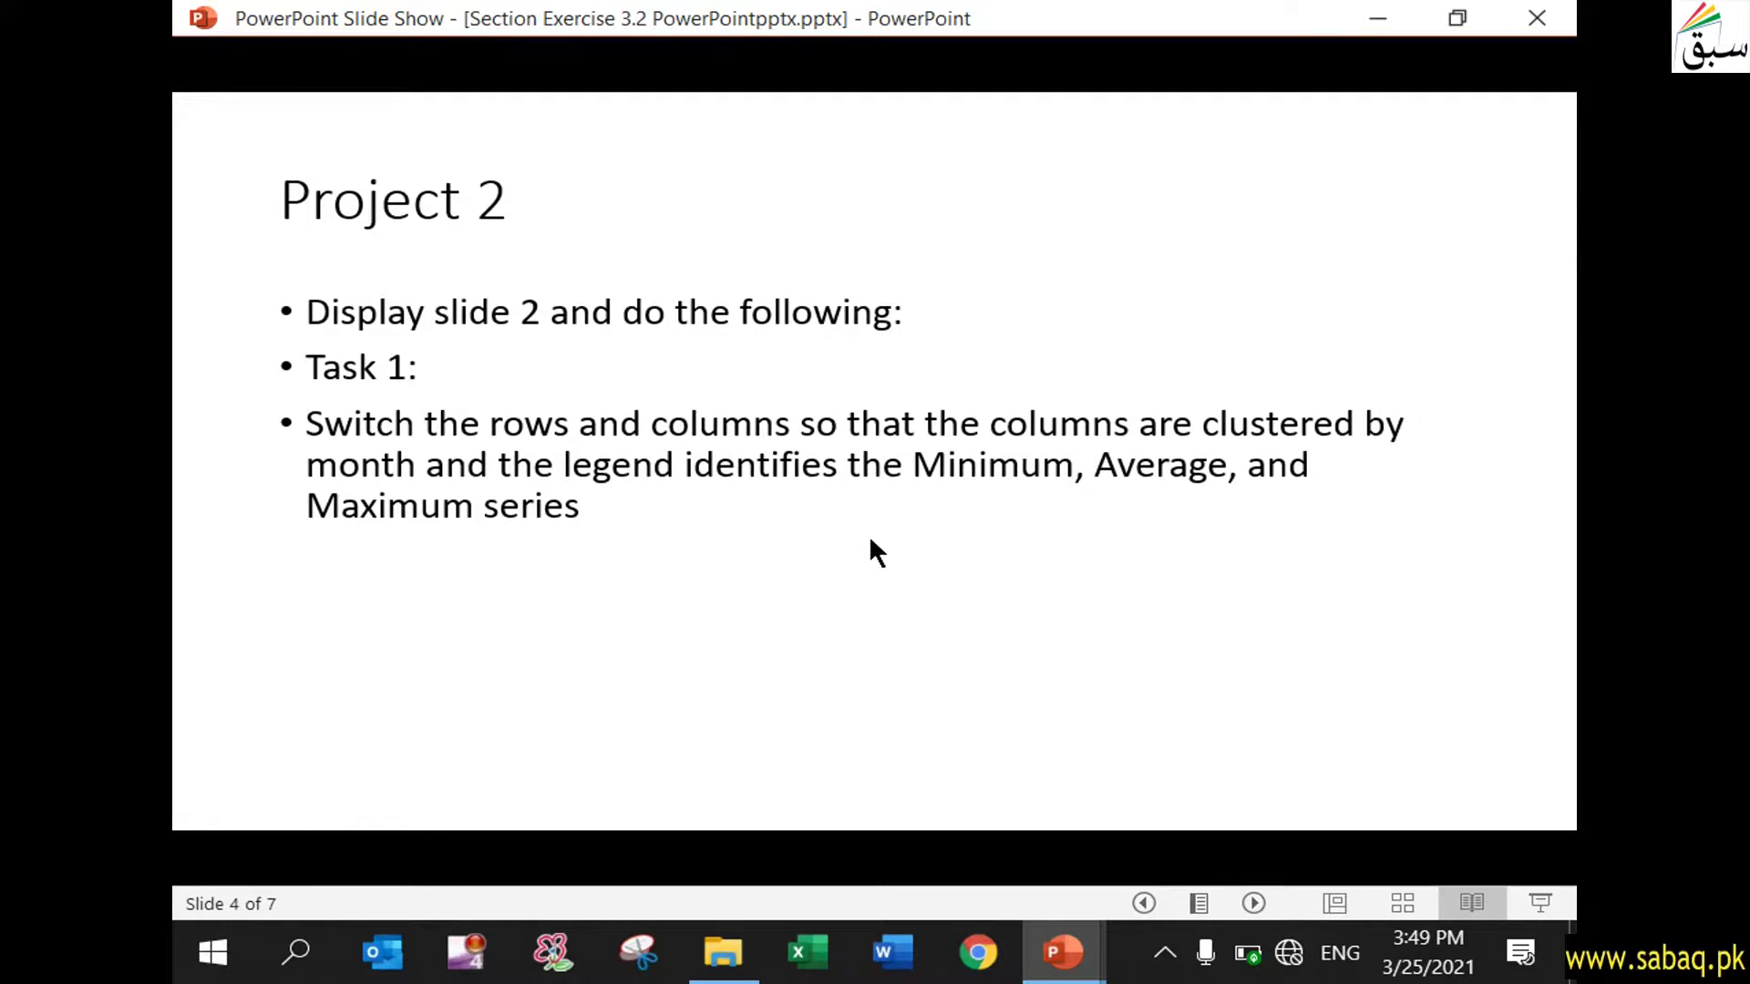